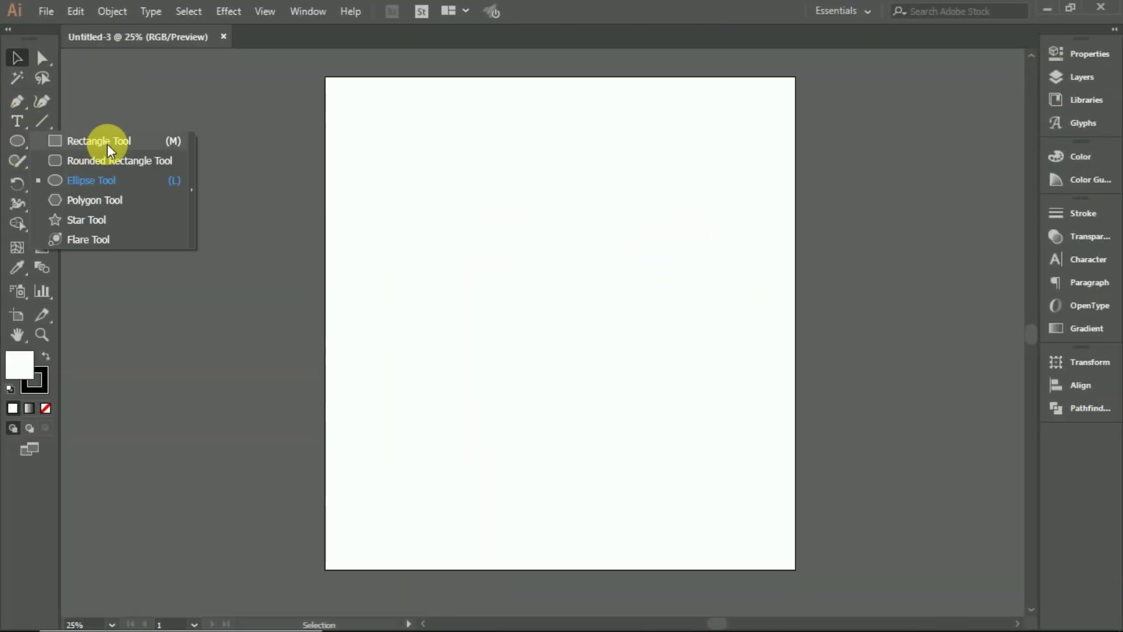
# Step: Draw a rectangle over the entire artboard, filled red-coral with no stroke, as the background
pyautogui.moveTo(22, 143); pyautogui.dragTo(107, 144)
pyautogui.moveTo(326, 78)
pyautogui.mouseDown()
pyautogui.moveTo(768, 564)
pyautogui.moveTo(801, 575)
pyautogui.mouseUp()
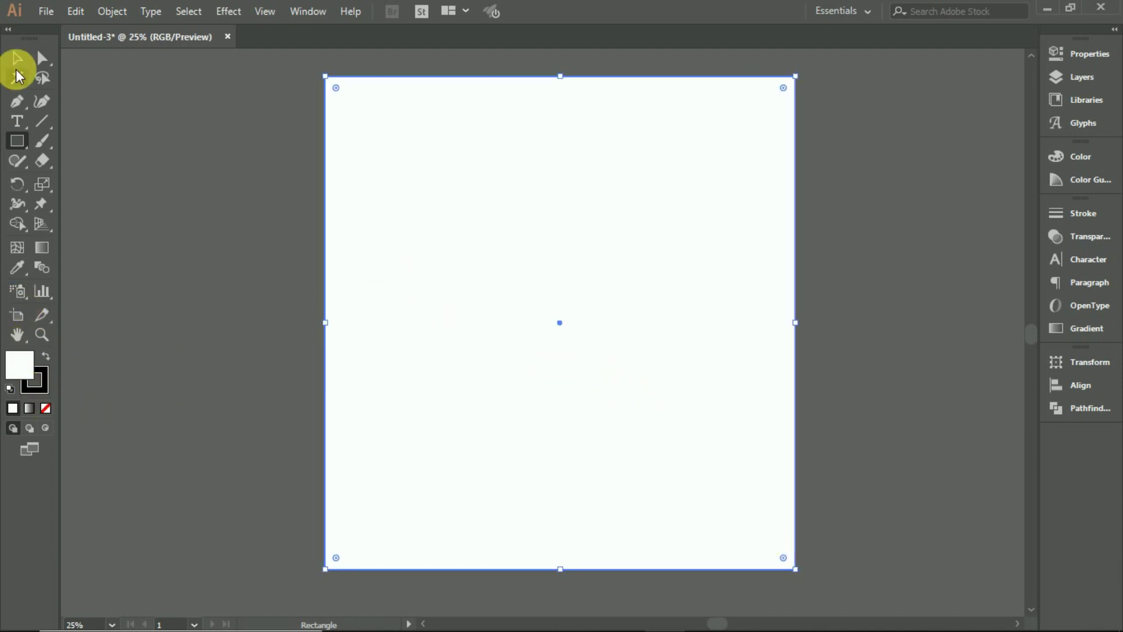
pyautogui.doubleClick(47, 406)
pyautogui.moveTo(758, 210)
pyautogui.mouseDown()
pyautogui.moveTo(768, 190)
pyautogui.moveTo(696, 191)
pyautogui.mouseUp()
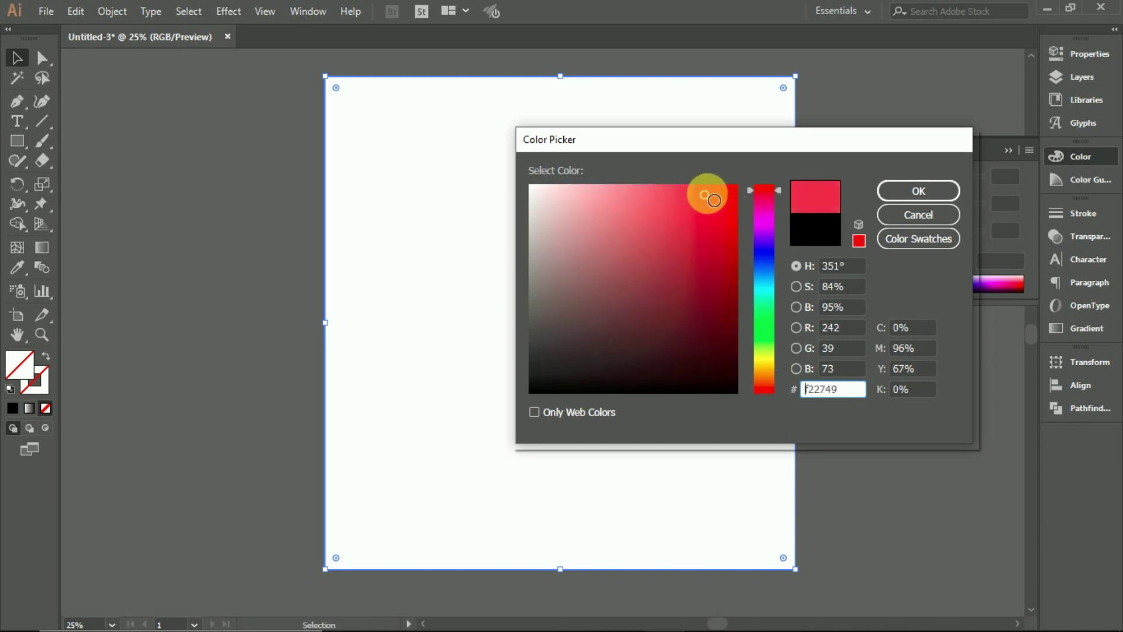
pyautogui.click(954, 195)
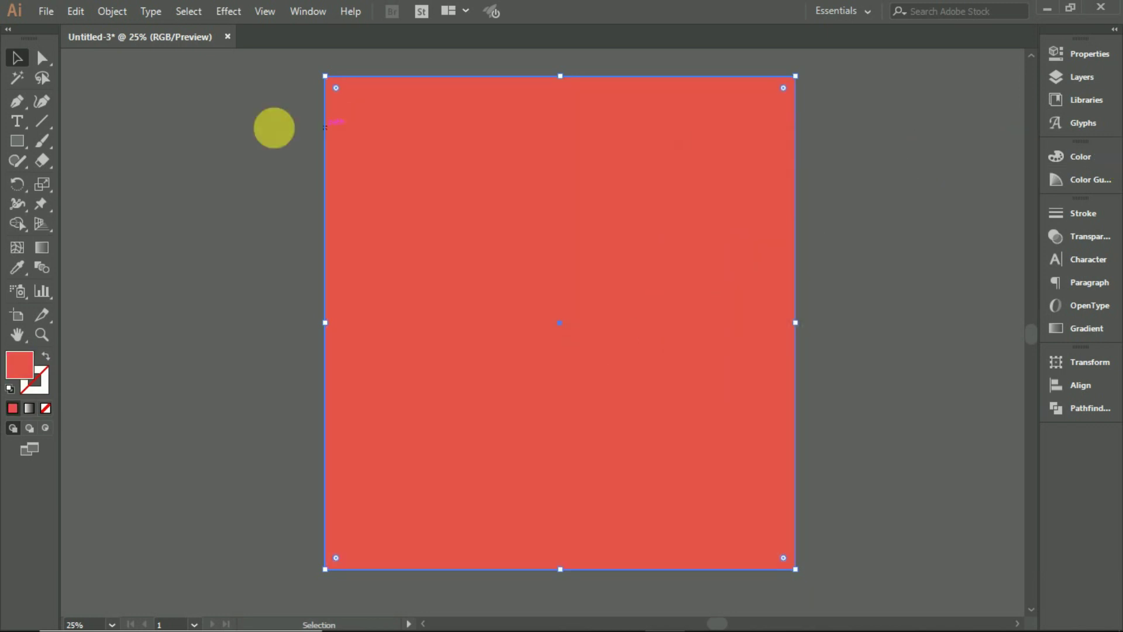
pyautogui.click(843, 308)
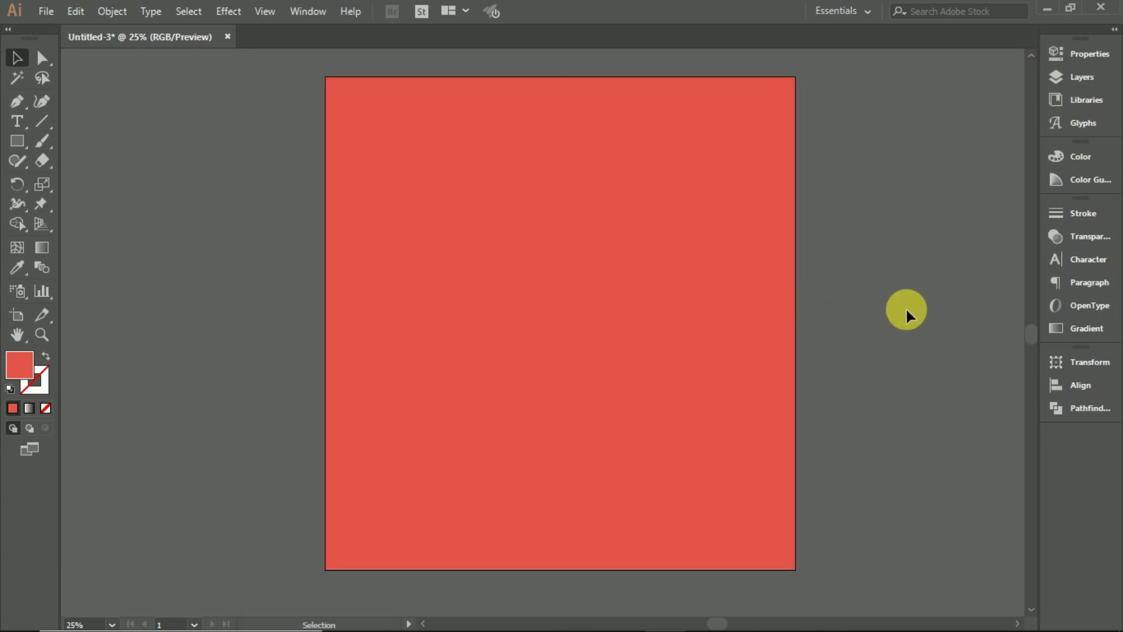
# Step: Show the rulers and pull a vertical centre guide onto the artboard
pyautogui.click(17, 141)
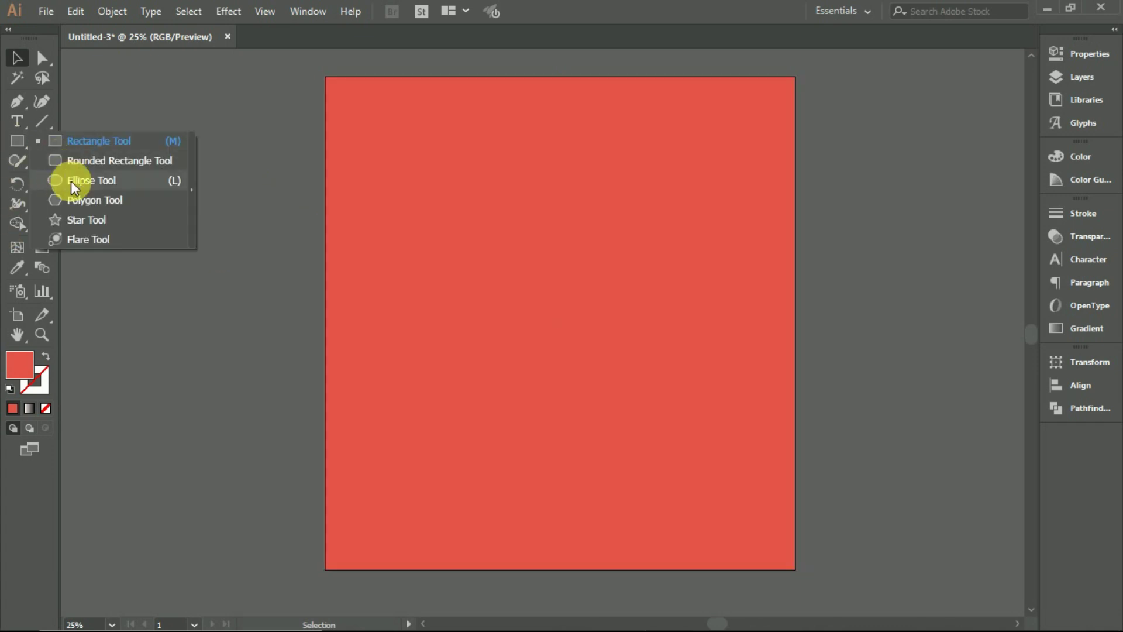
pyautogui.click(72, 180)
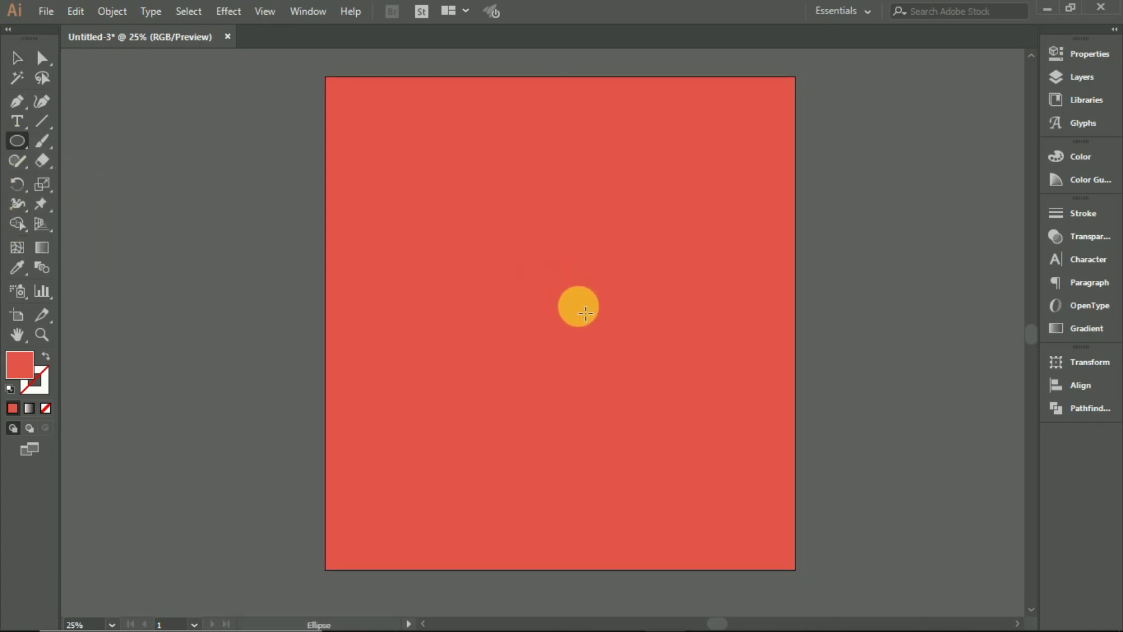
pyautogui.hotkey('ctrl', '0')
pyautogui.hotkey('ctrl', 'r')
pyautogui.click(16, 57)
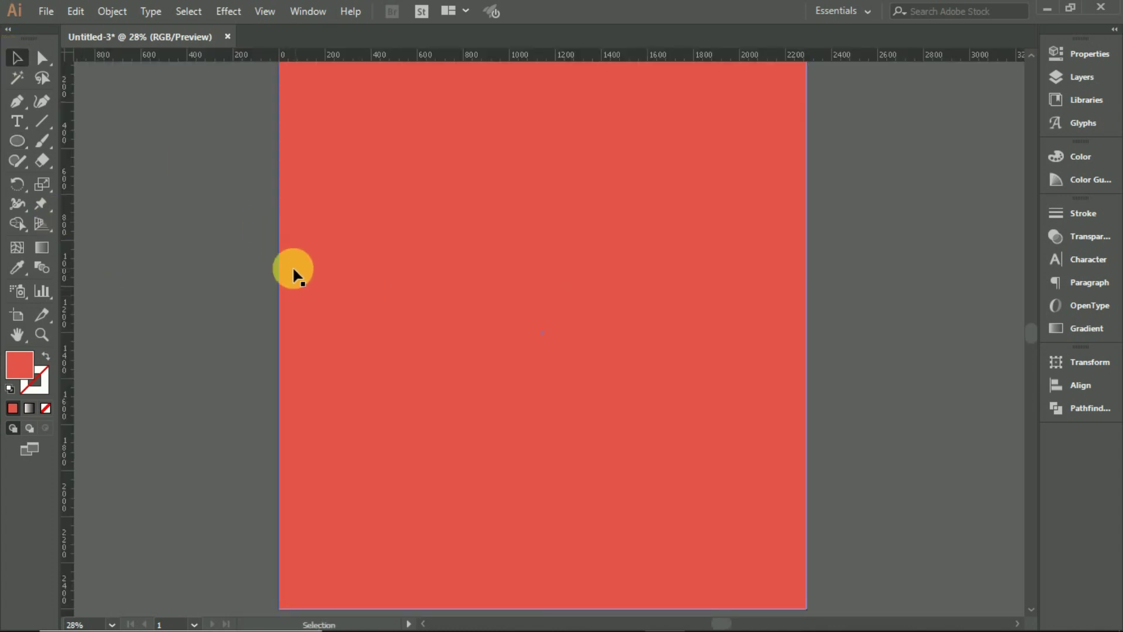
pyautogui.moveTo(279, 271); pyautogui.dragTo(103, 301)
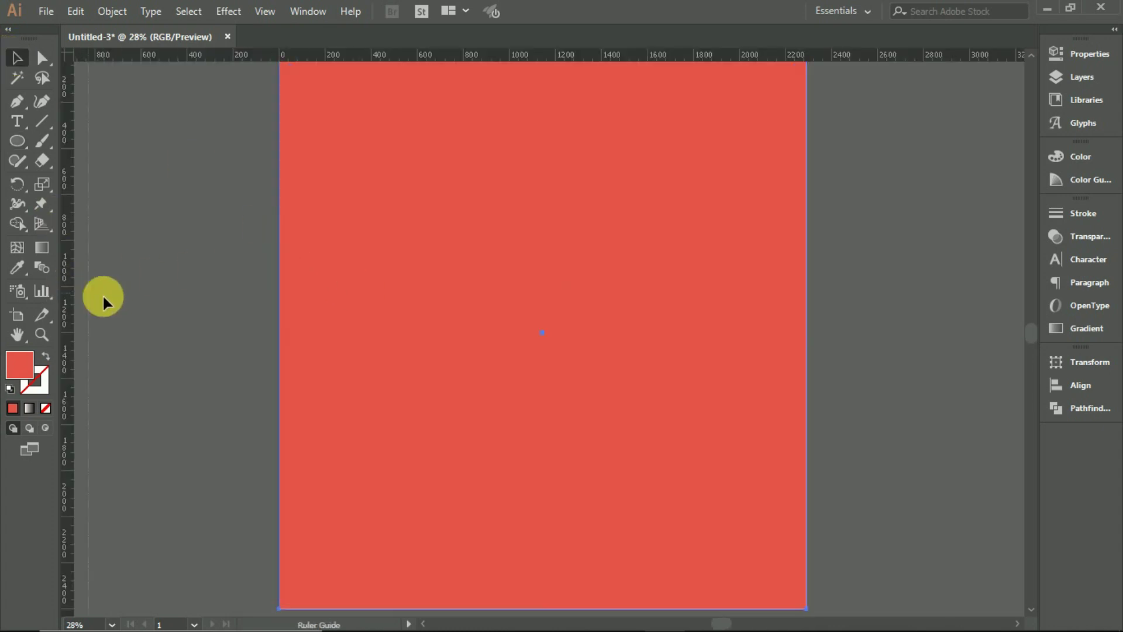
# Step: Add a horizontal guide crossing the vertical one at the artboard's centre
pyautogui.click(324, 358)
pyautogui.scroll(1, 323, 358)
pyautogui.moveTo(617, 423); pyautogui.dragTo(616, 423)
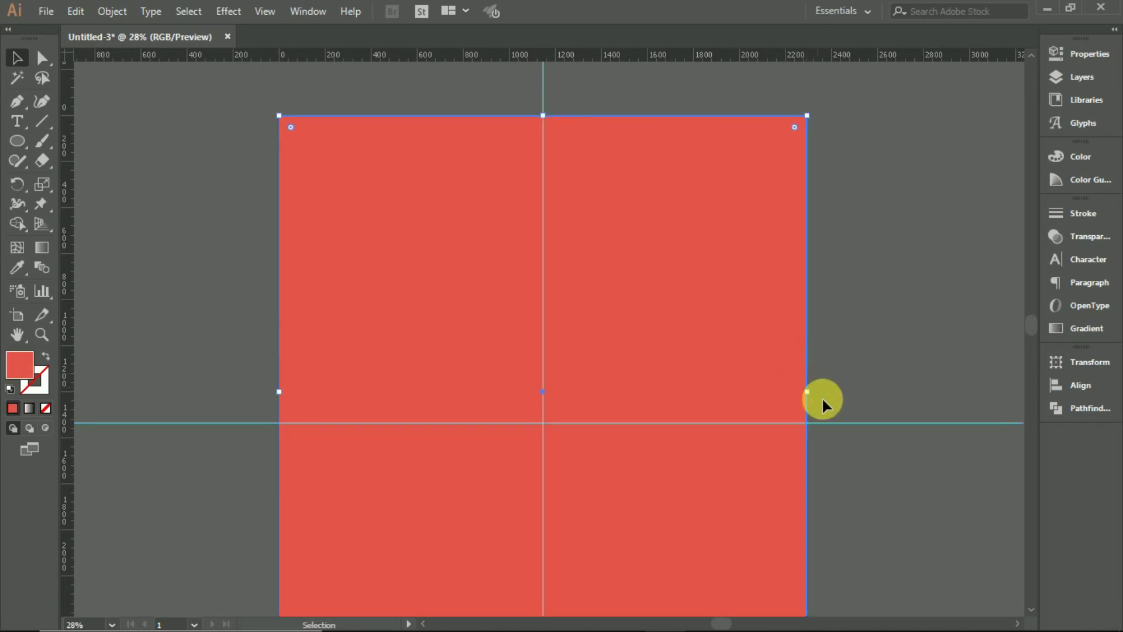
pyautogui.scroll(-1, 594, 388)
pyautogui.scroll(-2, 594, 388)
pyautogui.click(735, 283)
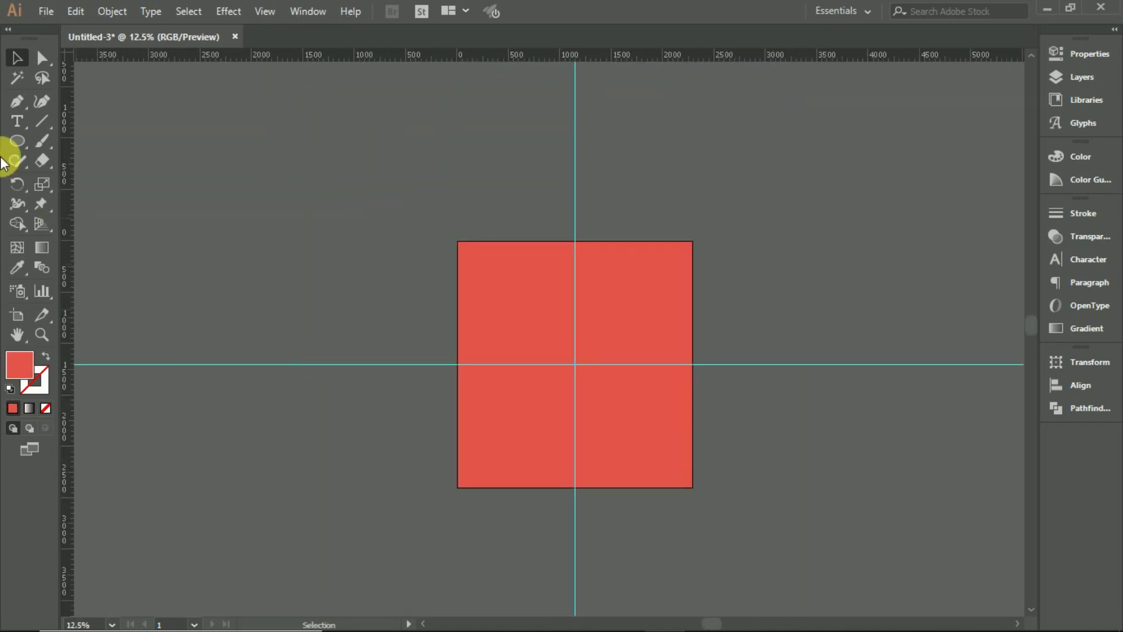
pyautogui.scroll(2, 583, 369)
# Step: Draw a circle from the guide crossing and fill it with bright golden yellow
pyautogui.moveTo(573, 365)
pyautogui.mouseDown()
pyautogui.moveTo(806, 561)
pyautogui.moveTo(789, 524)
pyautogui.mouseUp()
pyautogui.moveTo(683, 427); pyautogui.dragTo(556, 310)
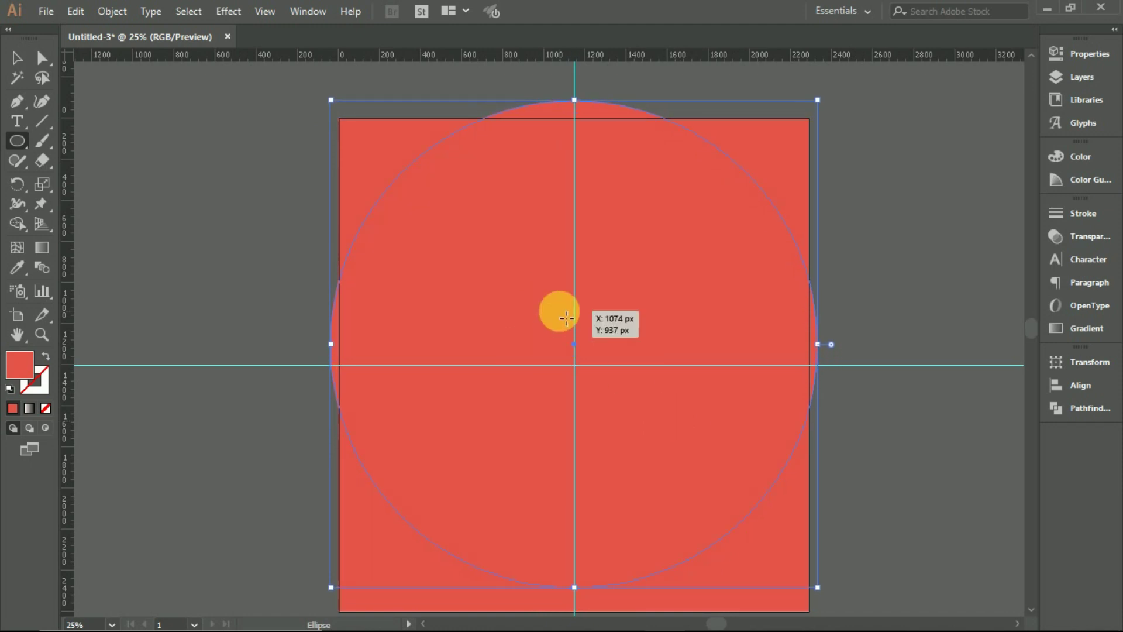
pyautogui.doubleClick(16, 363)
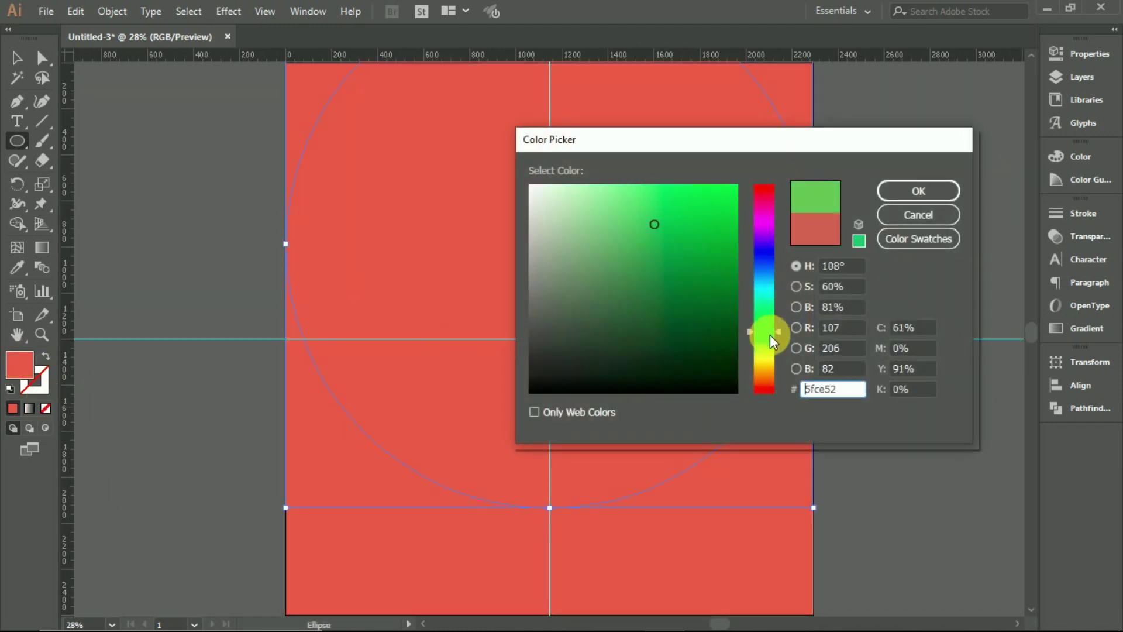
pyautogui.moveTo(770, 334); pyautogui.dragTo(770, 367)
pyautogui.moveTo(685, 176); pyautogui.dragTo(703, 193)
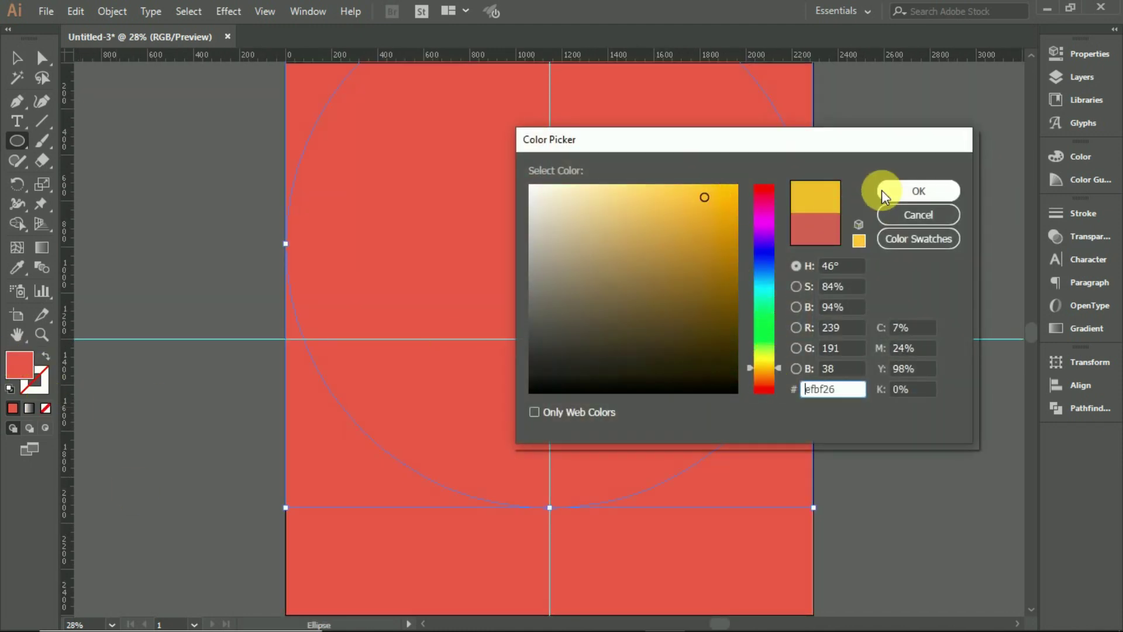
pyautogui.click(889, 190)
pyautogui.click(17, 57)
pyautogui.click(897, 368)
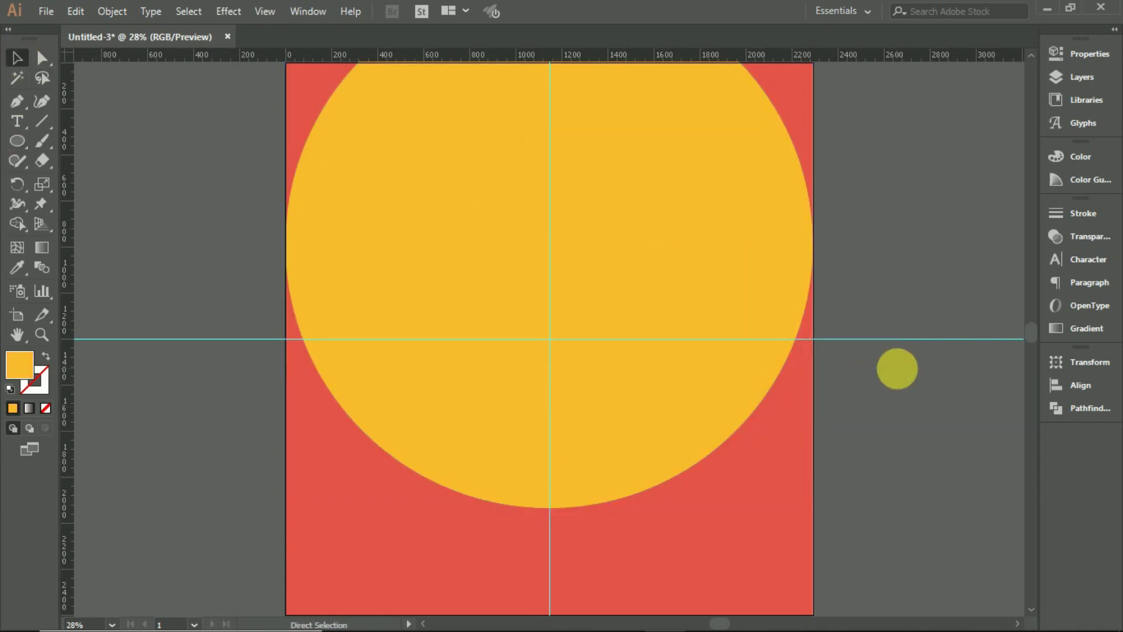
# Step: Move the yellow circle onto the artboard and enlarge it past the left and right edges
pyautogui.scroll(-2, 748, 365)
pyautogui.moveTo(726, 361); pyautogui.dragTo(726, 402)
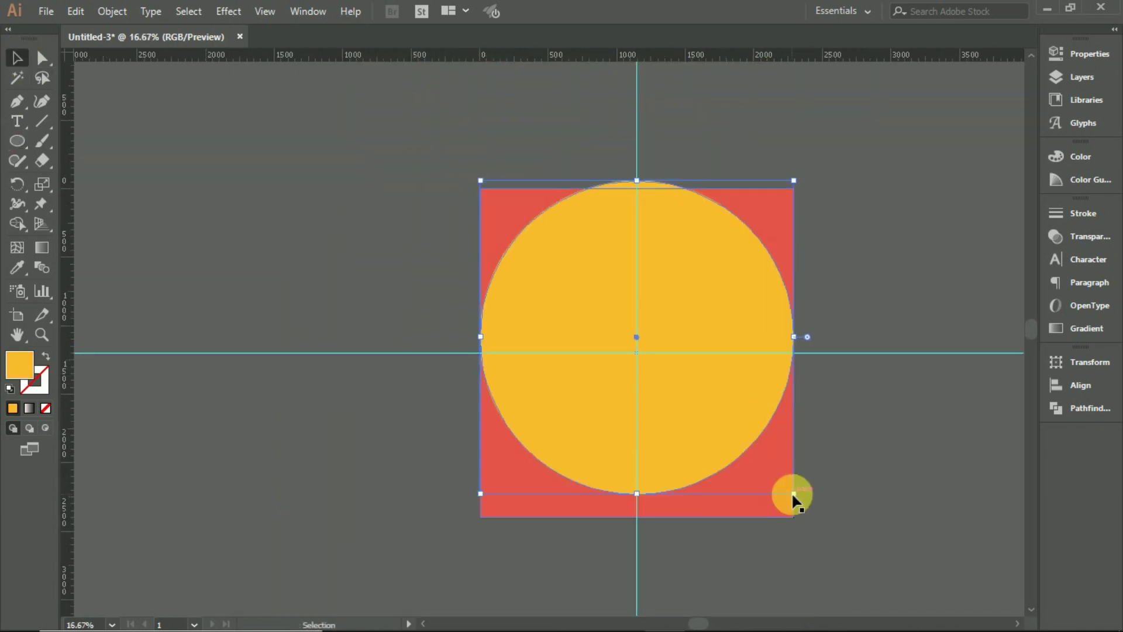
pyautogui.moveTo(795, 496)
pyautogui.mouseDown()
pyautogui.moveTo(813, 511)
pyautogui.moveTo(806, 504)
pyautogui.mouseUp()
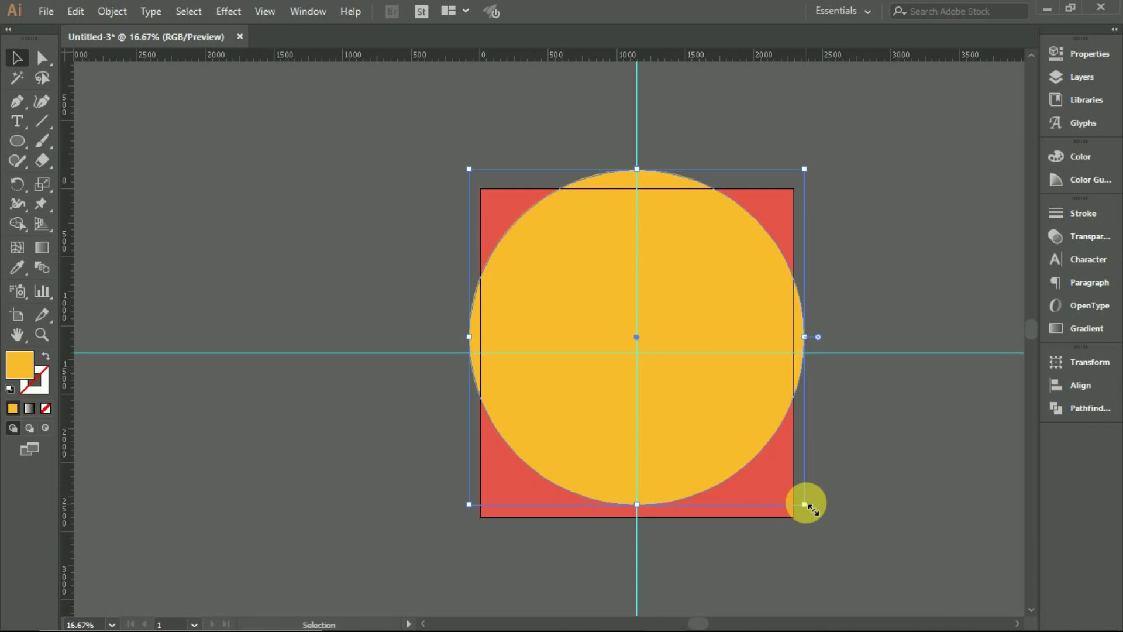
pyautogui.click(875, 475)
pyautogui.scroll(2, 871, 475)
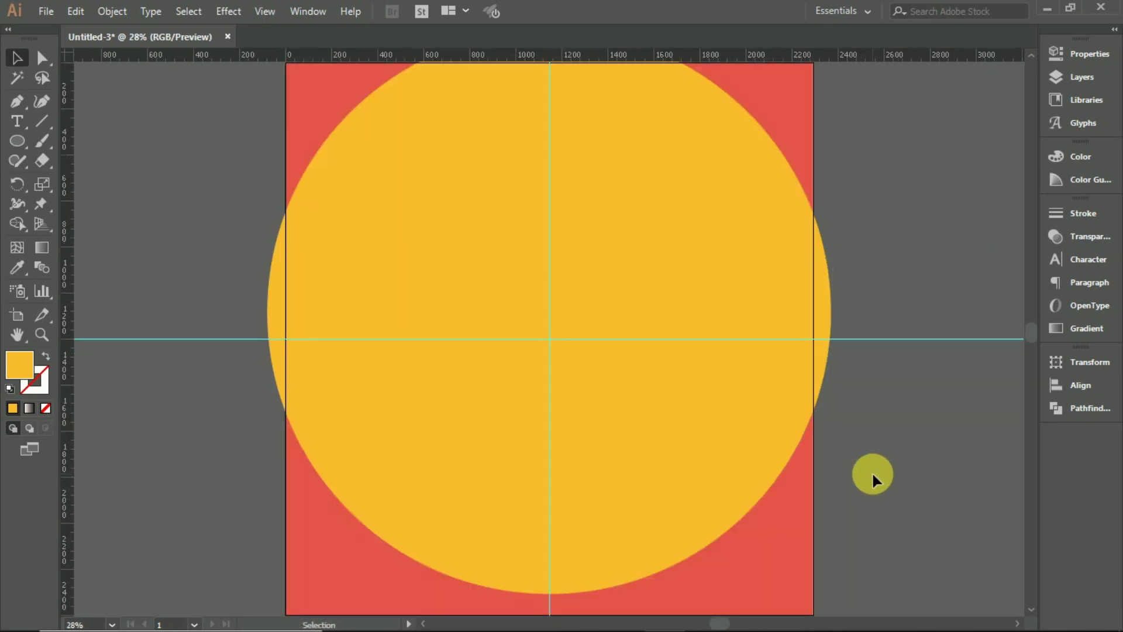
pyautogui.scroll(1, 865, 468)
pyautogui.scroll(1, 861, 464)
pyautogui.click(644, 395)
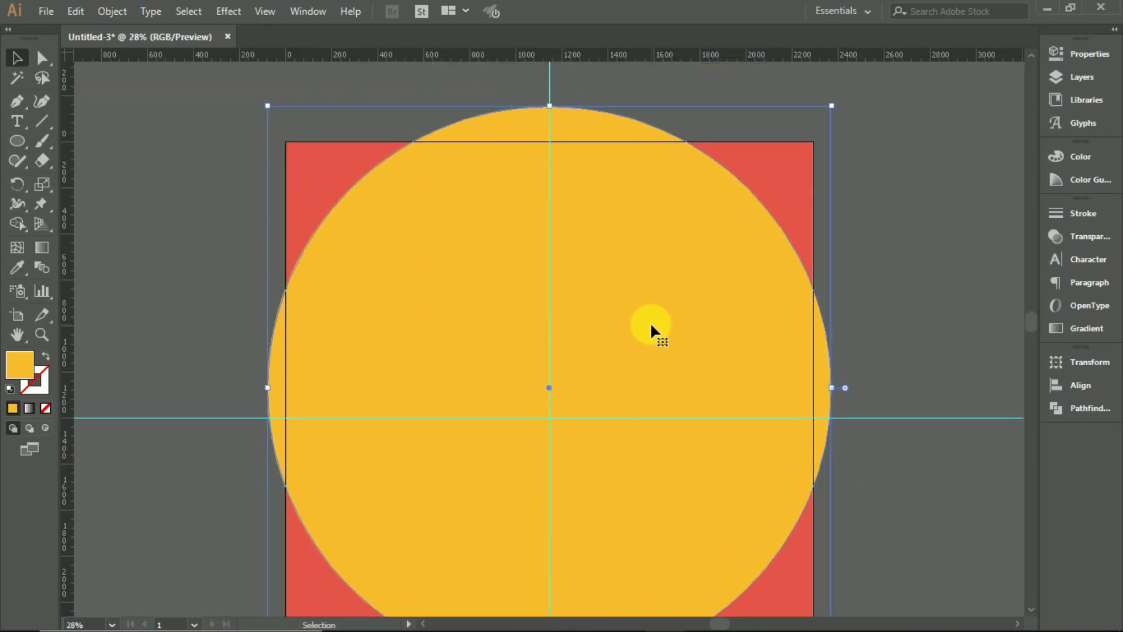
pyautogui.hotkey('ctrl', 'shift', 'a')
pyautogui.scroll(-2, 471, 275)
# Step: Add the text PIZZA BOX and move it onto the circle
pyautogui.click(17, 122)
pyautogui.click(447, 217)
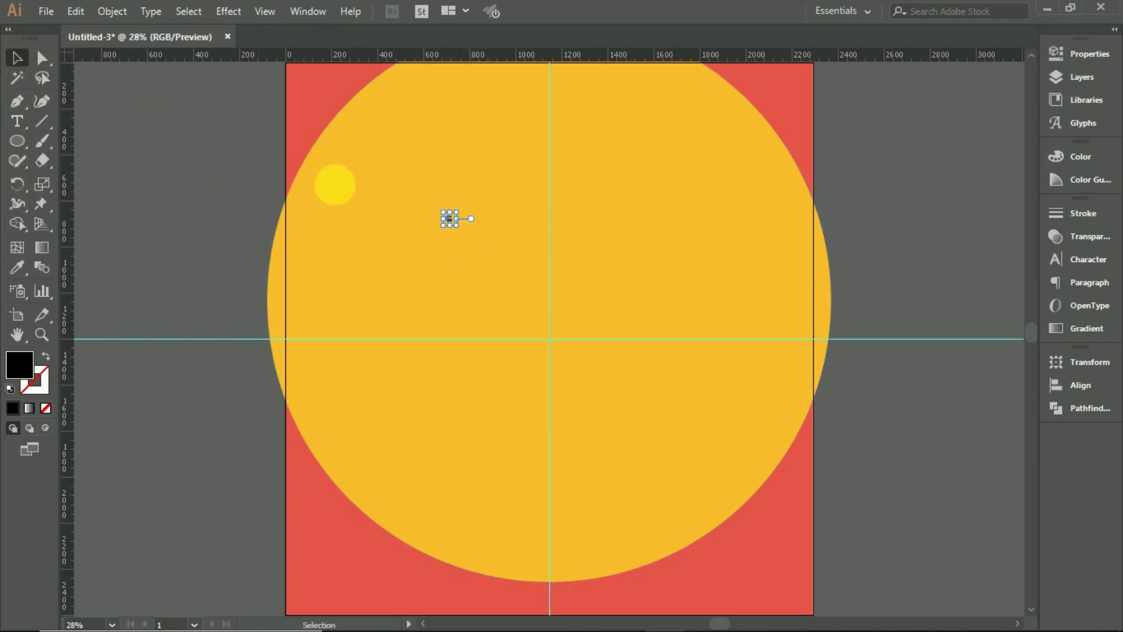
pyautogui.moveTo(415, 170)
pyautogui.mouseDown()
pyautogui.moveTo(626, 266)
pyautogui.moveTo(612, 263)
pyautogui.mouseUp()
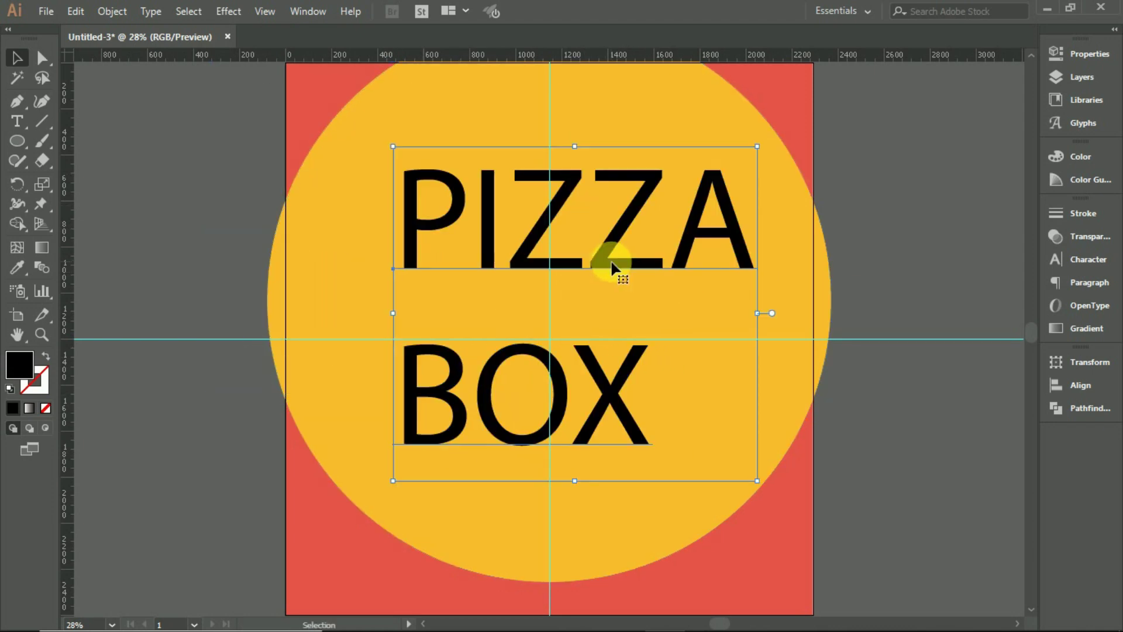
# Step: Set PIZZA BOX in Impact with tracking raised to 141, then nudge it left
pyautogui.click(1088, 259)
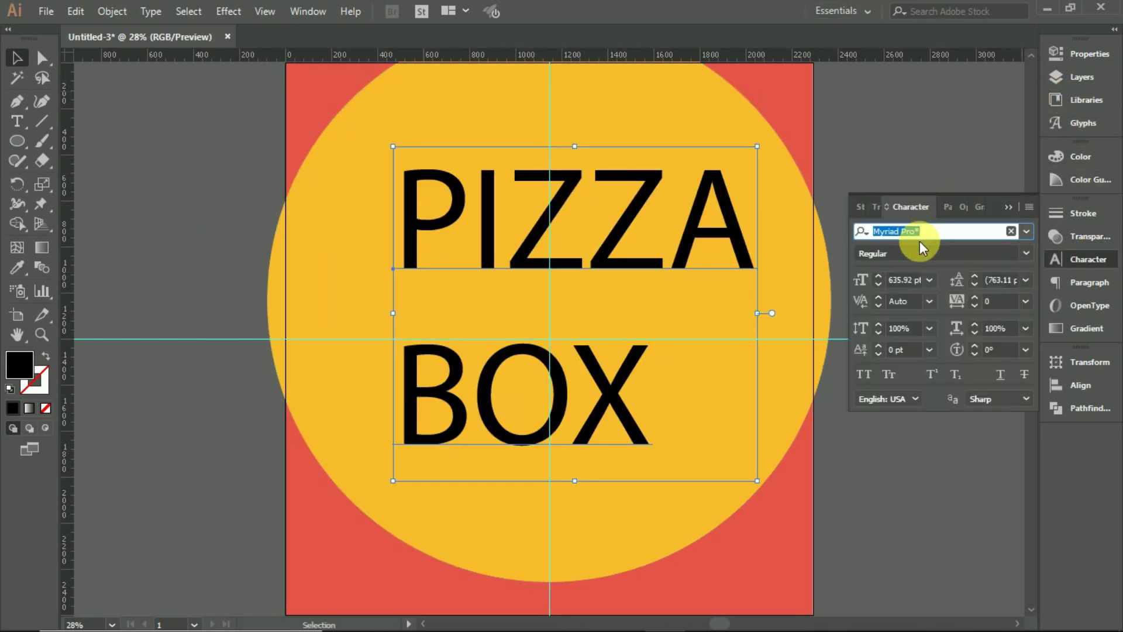
pyautogui.write('m')
pyautogui.click(832, 283)
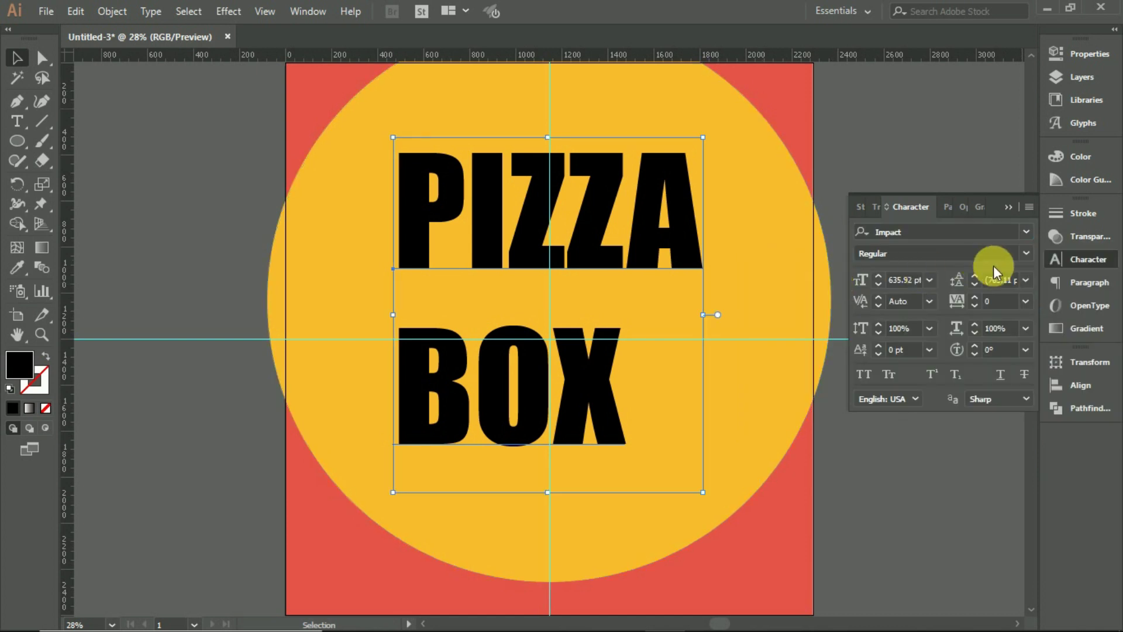
pyautogui.press('Up')
pyautogui.press('Up')
pyautogui.press('Up')
pyautogui.press('Up')
pyautogui.press('Up')
pyautogui.press('Up')
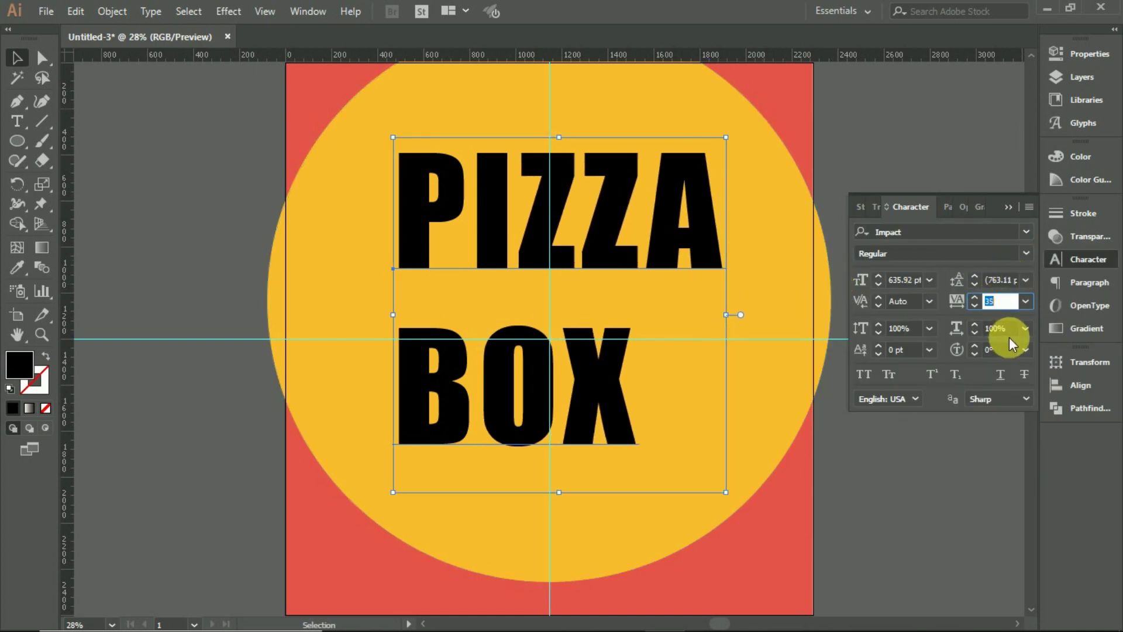
pyautogui.press('Up')
pyautogui.press('Up')
pyautogui.press('Up')
pyautogui.press('Up')
pyautogui.press('Up')
pyautogui.press('Up')
pyautogui.press('Up')
pyautogui.press('Up')
pyautogui.press('Up')
pyautogui.press('Up')
pyautogui.press('Up')
pyautogui.press('Up')
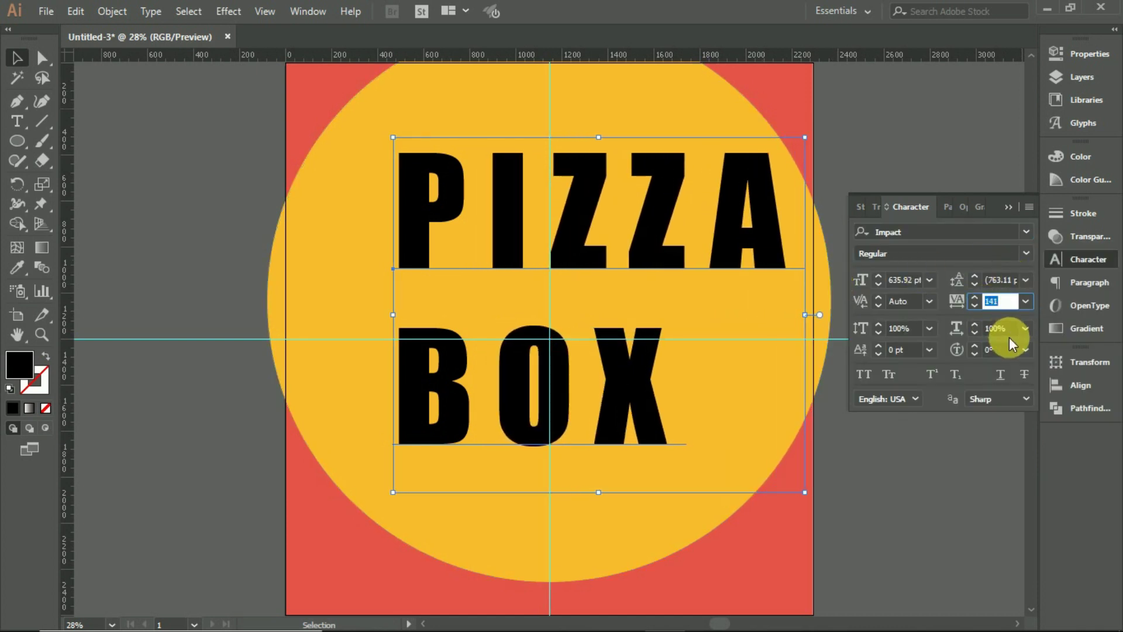
pyautogui.click(1008, 206)
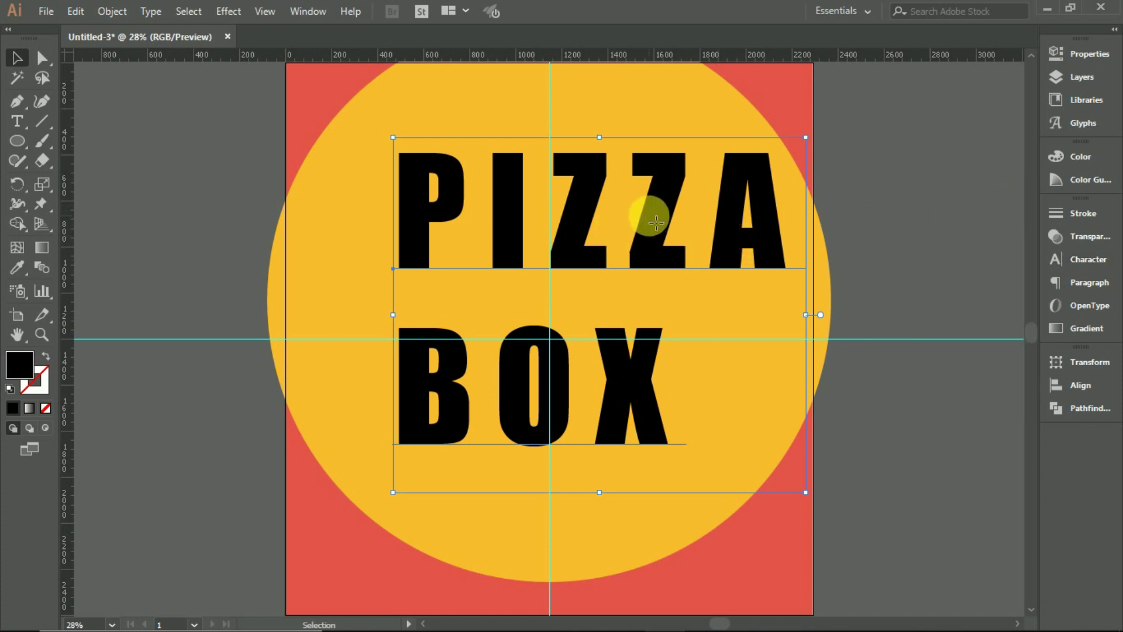
pyautogui.moveTo(656, 222)
pyautogui.mouseDown()
pyautogui.moveTo(623, 230)
pyautogui.moveTo(573, 216)
pyautogui.mouseUp()
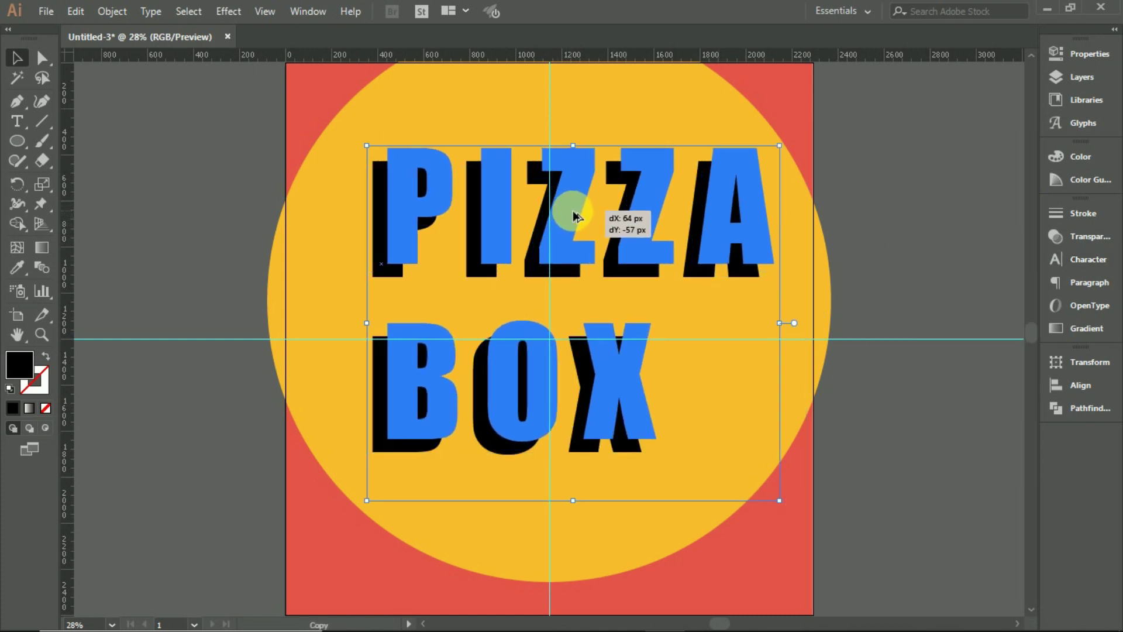
# Step: Fill the offset PIZZA BOX copy with the background red via Eyedropper, leaving black as shadow
pyautogui.click(17, 268)
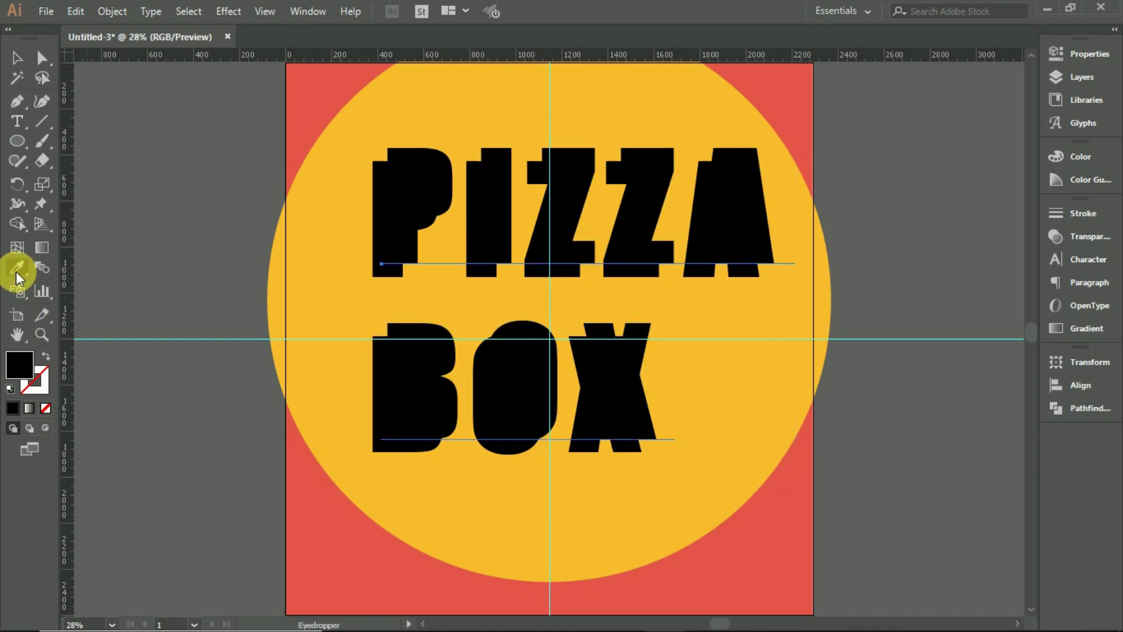
pyautogui.click(321, 508)
pyautogui.click(17, 58)
pyautogui.click(445, 240)
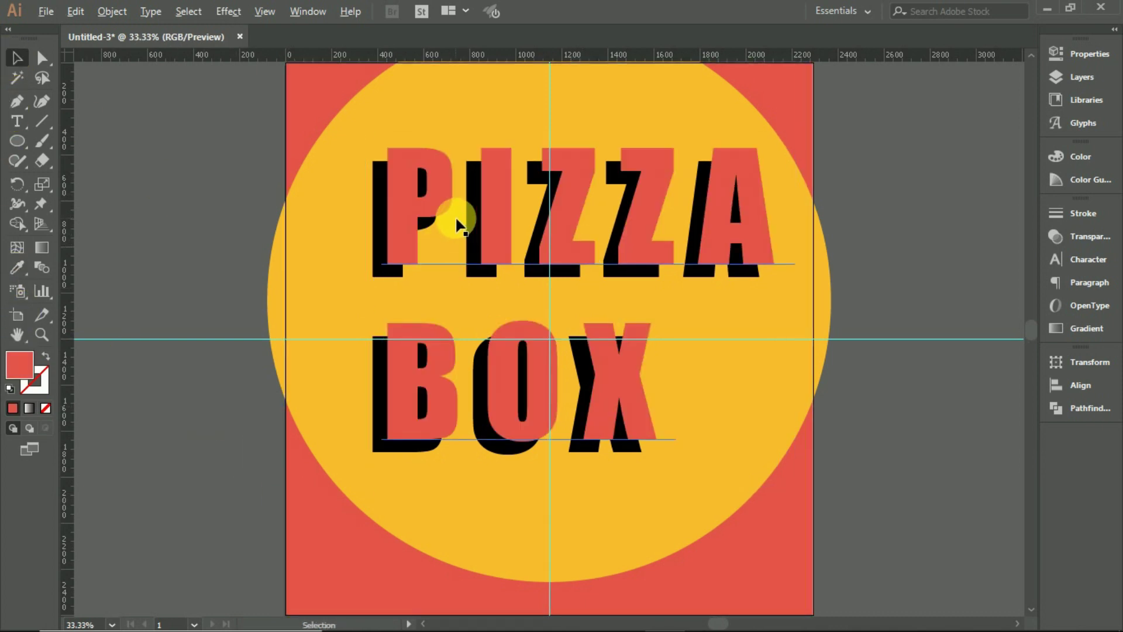
pyautogui.scroll(3, 456, 225)
pyautogui.scroll(2, 369, 225)
# Step: Pen-draw a triangular facet linking the P's top-left corner to its black shadow
pyautogui.press('p')
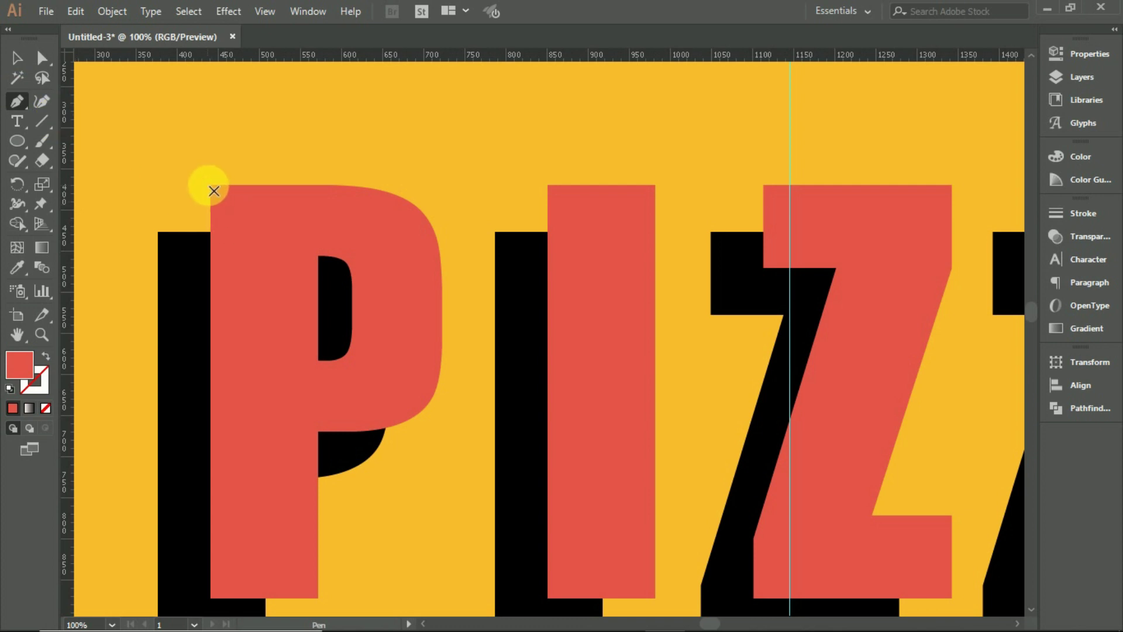
pyautogui.scroll(2, 215, 190)
pyautogui.scroll(1, 193, 188)
pyautogui.click(244, 174)
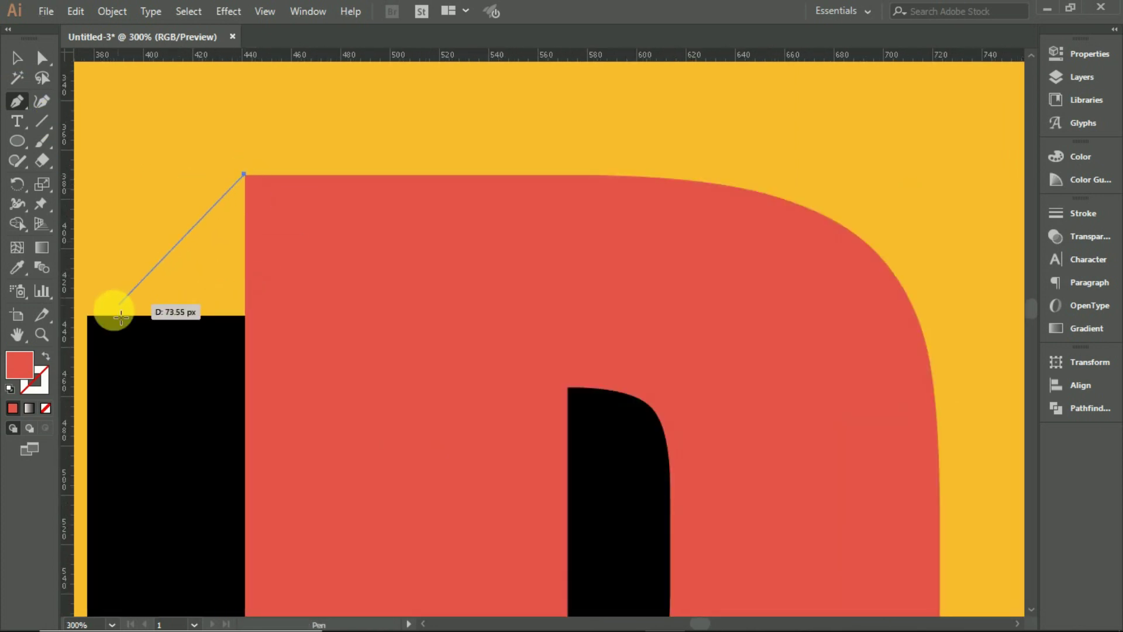
pyautogui.click(90, 316)
pyautogui.click(258, 314)
pyautogui.click(258, 175)
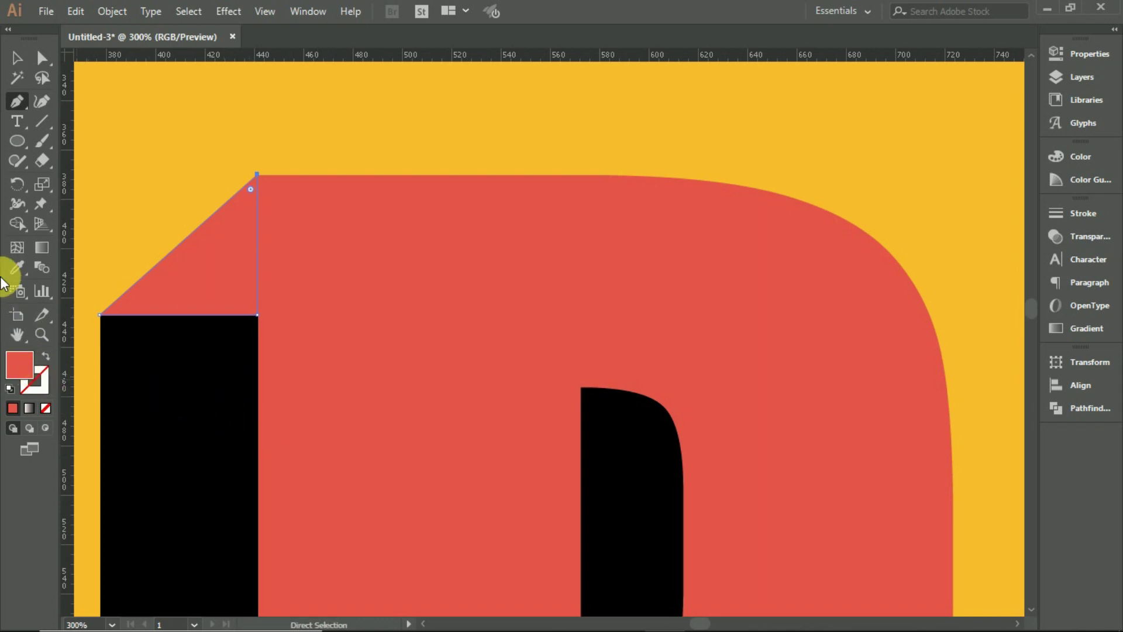
pyautogui.click(16, 268)
pyautogui.click(175, 340)
# Step: Fill the P's triangular facet with light orange e5bb46 and deselect it
pyautogui.doubleClick(15, 369)
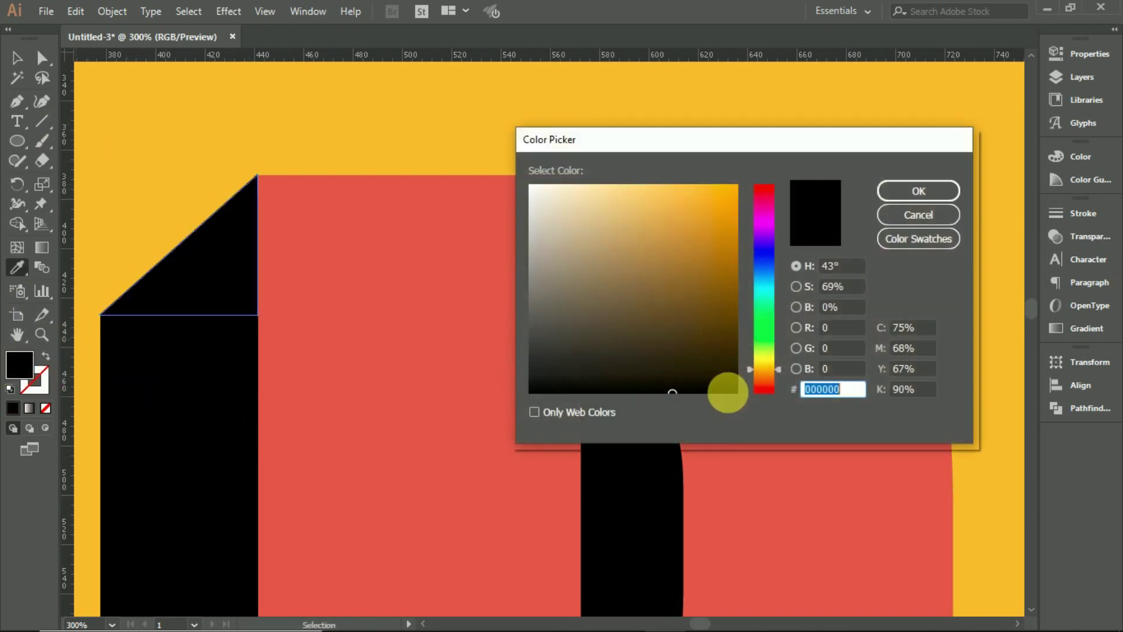
pyautogui.click(917, 190)
pyautogui.click(24, 61)
pyautogui.scroll(-3, 226, 376)
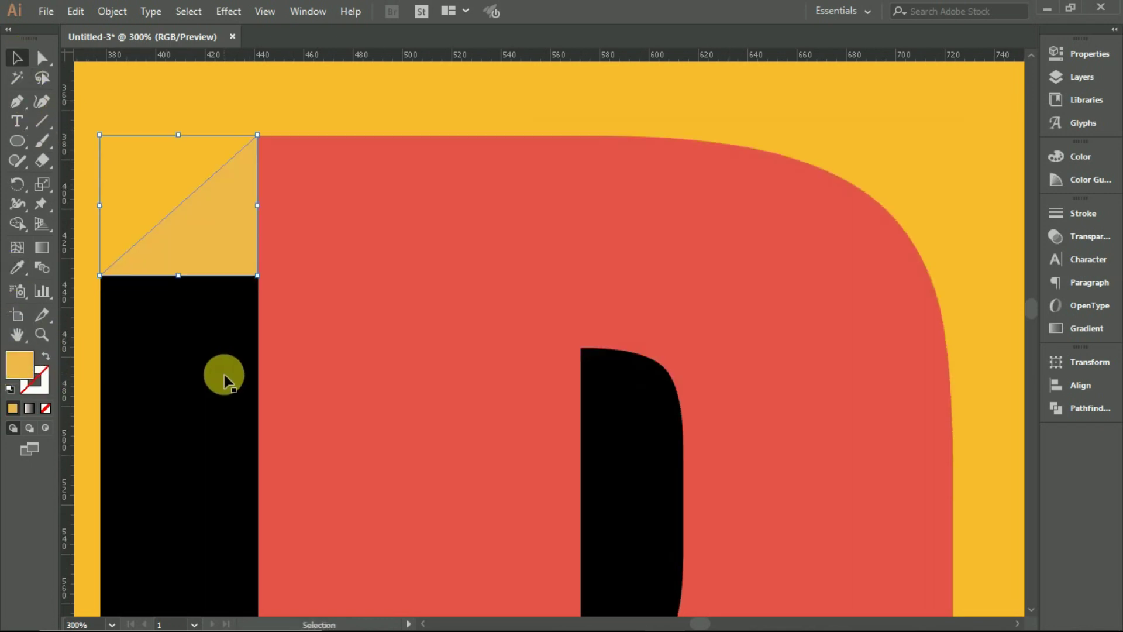
pyautogui.click(16, 103)
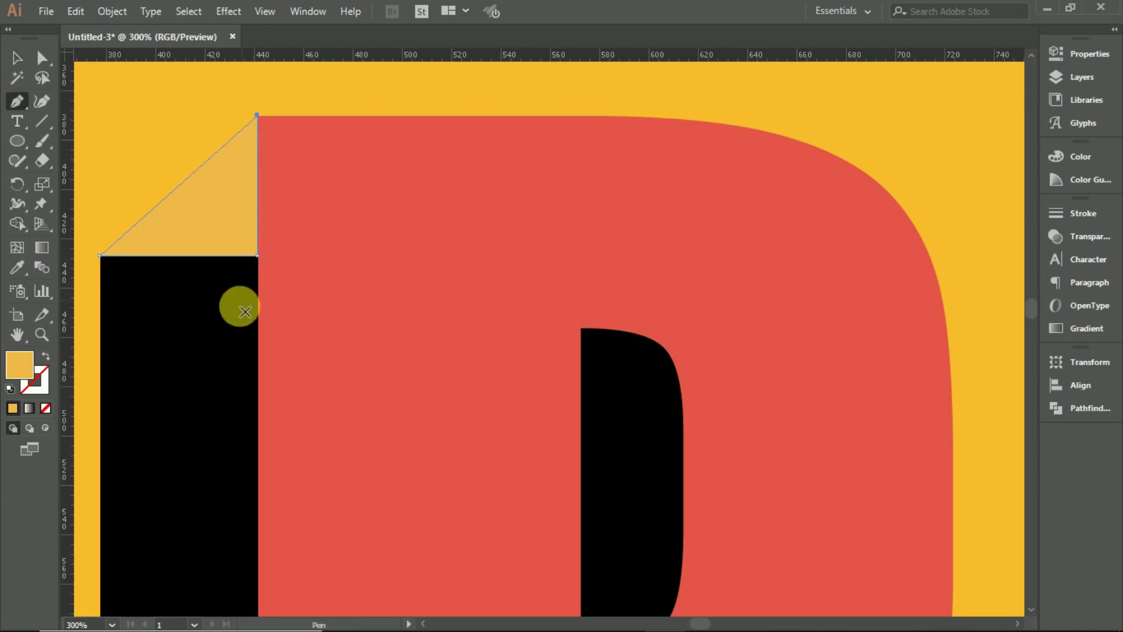
pyautogui.click(16, 57)
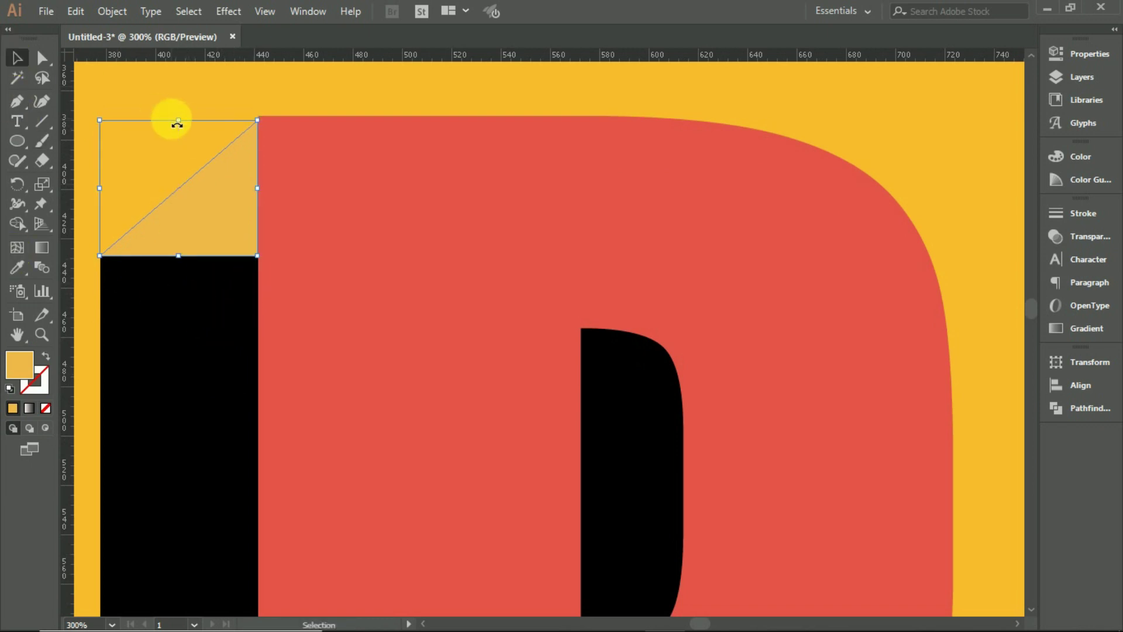
pyautogui.click(163, 81)
pyautogui.scroll(-2, 258, 345)
# Step: Pen-draw the P's left side strip over its shadow and fill it with the light orange
pyautogui.moveTo(201, 359)
pyautogui.mouseDown()
pyautogui.moveTo(276, 344)
pyautogui.moveTo(331, 152)
pyautogui.mouseUp()
pyautogui.click(245, 128)
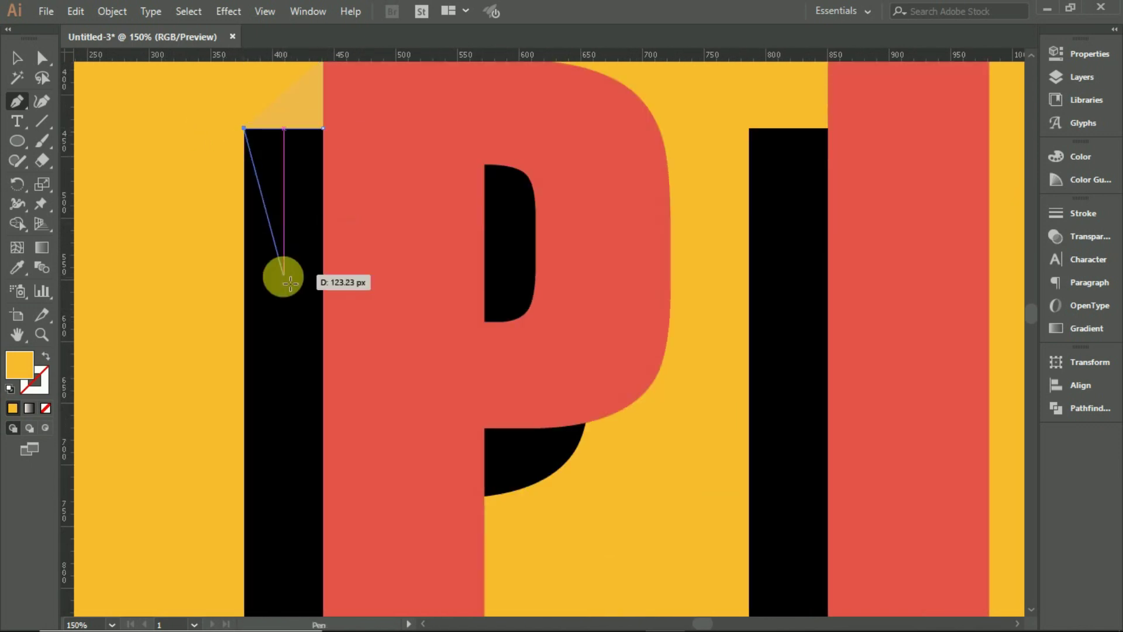
pyautogui.scroll(-5, 275, 351)
pyautogui.click(250, 478)
pyautogui.click(321, 471)
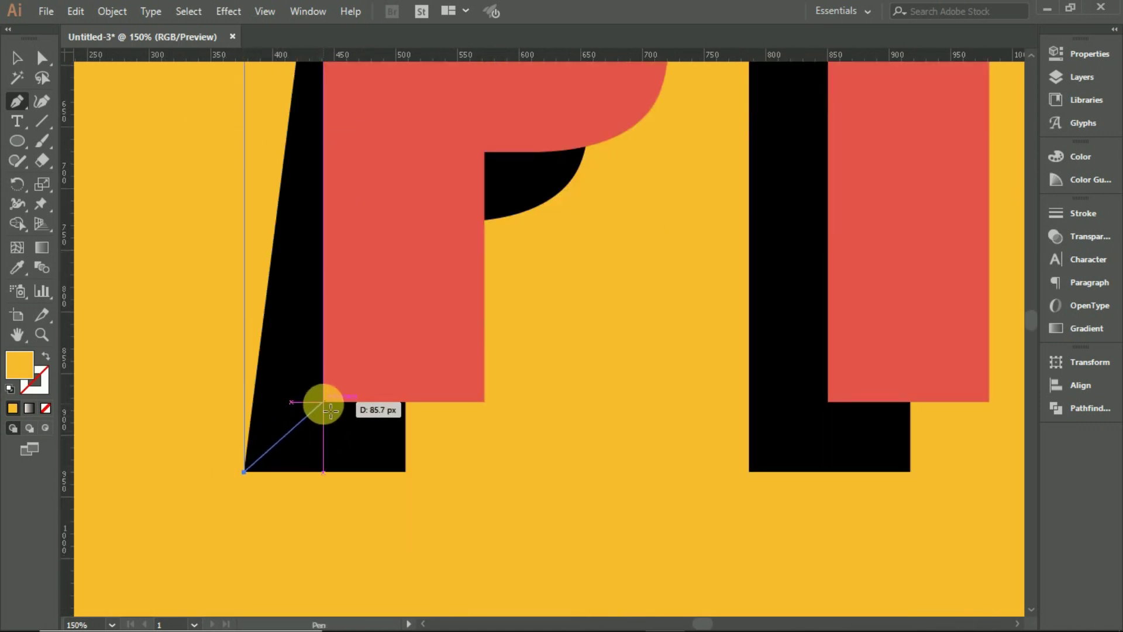
pyautogui.scroll(7, 339, 351)
pyautogui.click(323, 227)
pyautogui.click(17, 267)
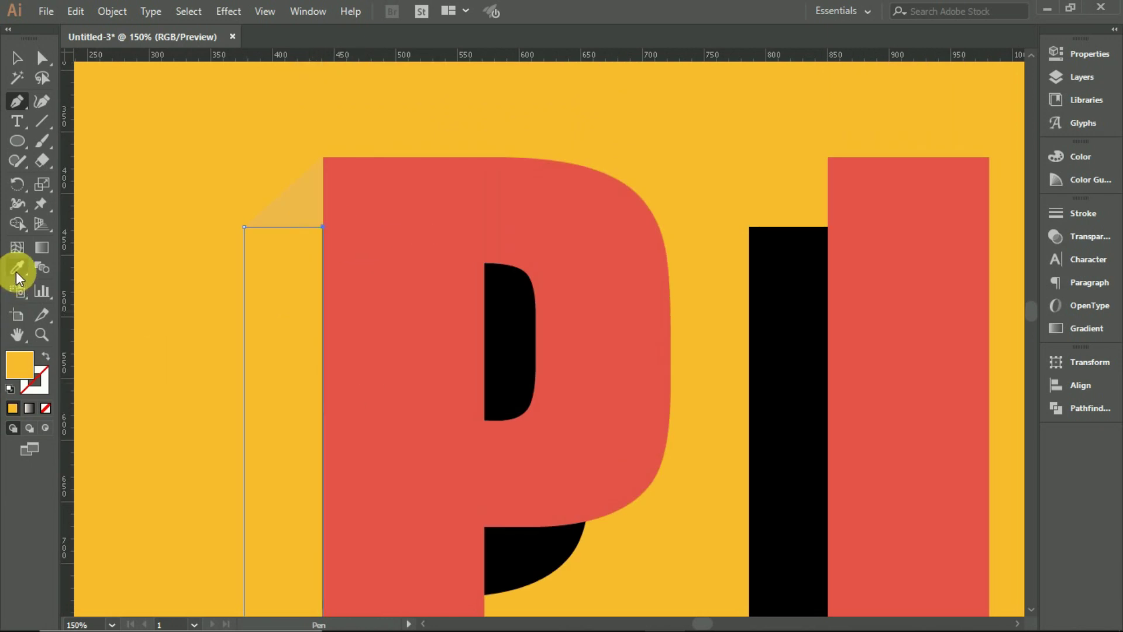
pyautogui.click(284, 205)
pyautogui.click(113, 104)
pyautogui.scroll(-2, 349, 341)
pyautogui.scroll(1, 279, 186)
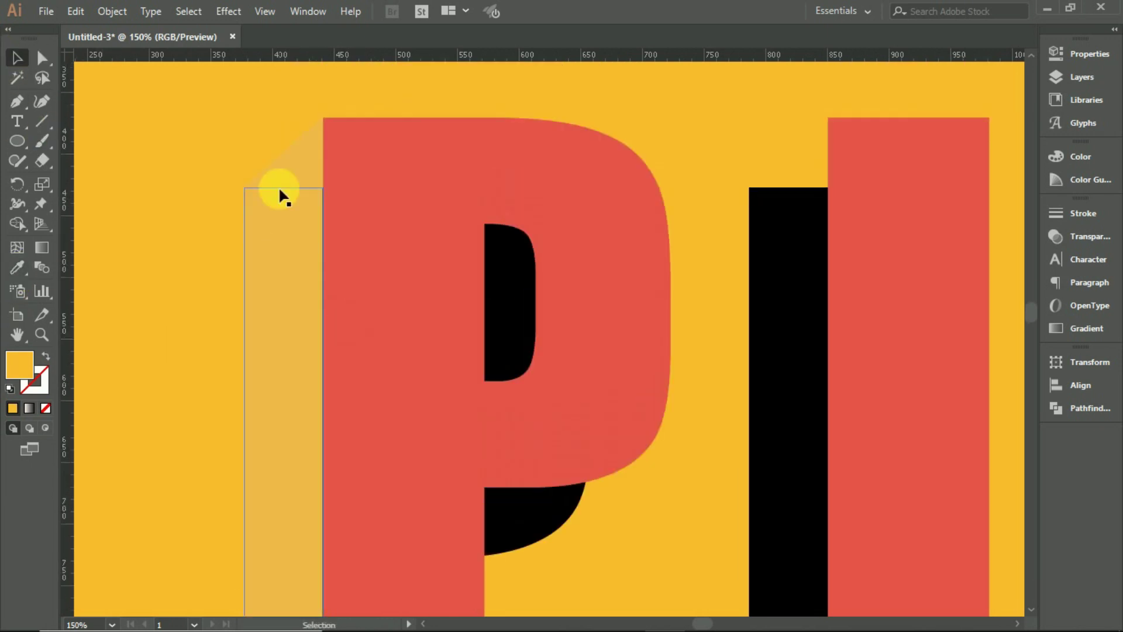
# Step: Give the top triangle a deeper orange and send the side strip behind the lettering
pyautogui.doubleClick(17, 369)
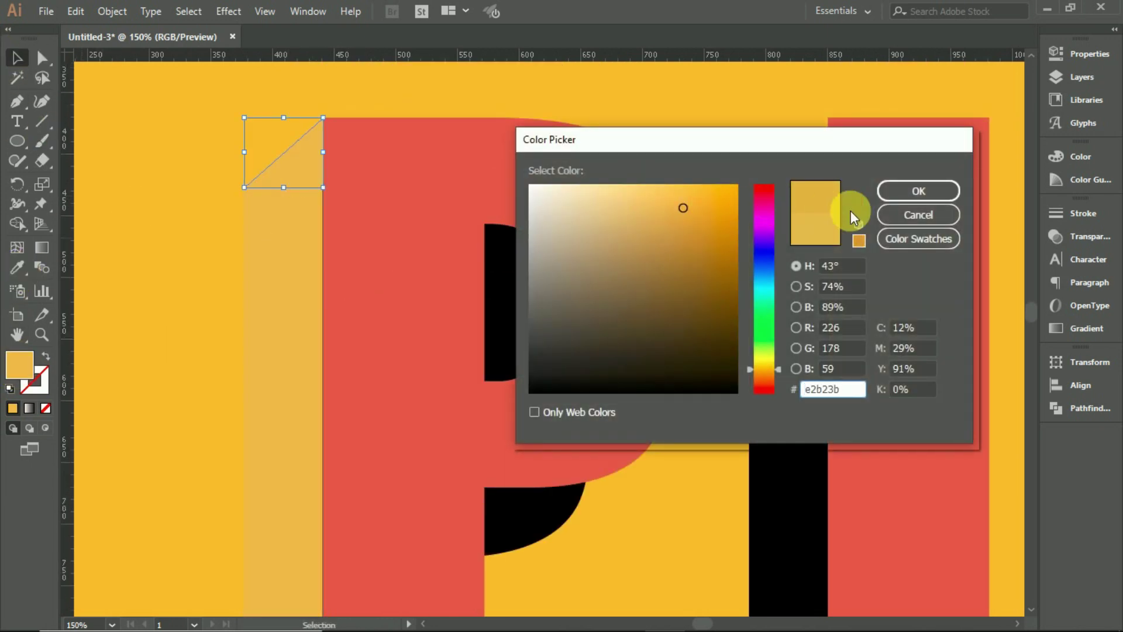
pyautogui.click(916, 190)
pyautogui.click(126, 158)
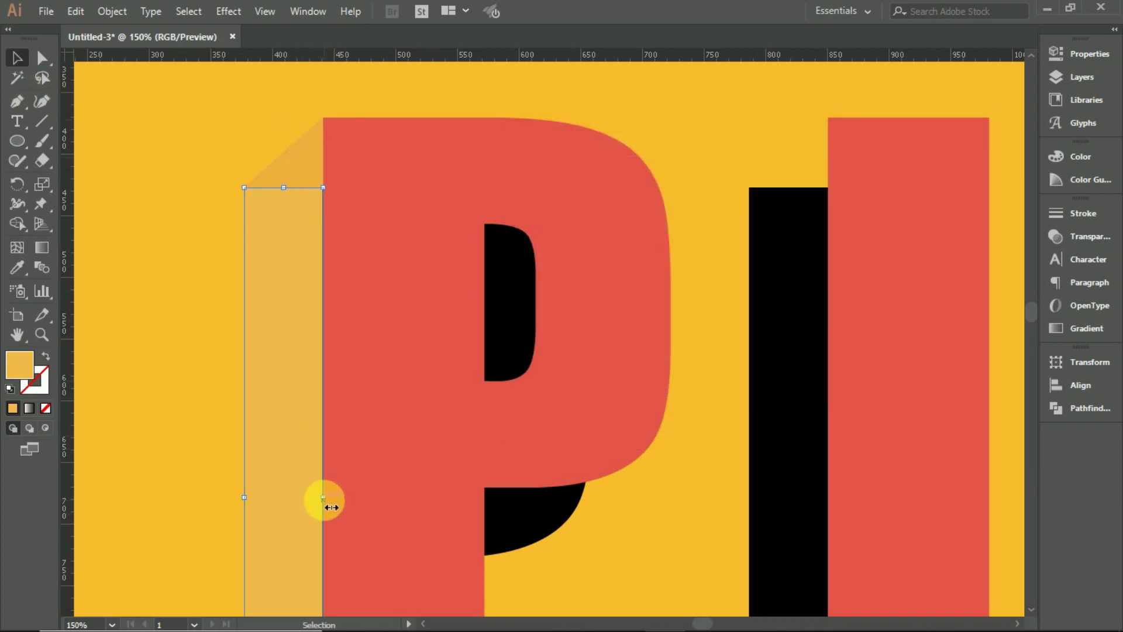
pyautogui.moveTo(327, 498); pyautogui.dragTo(326, 498)
pyautogui.rightClick(283, 375)
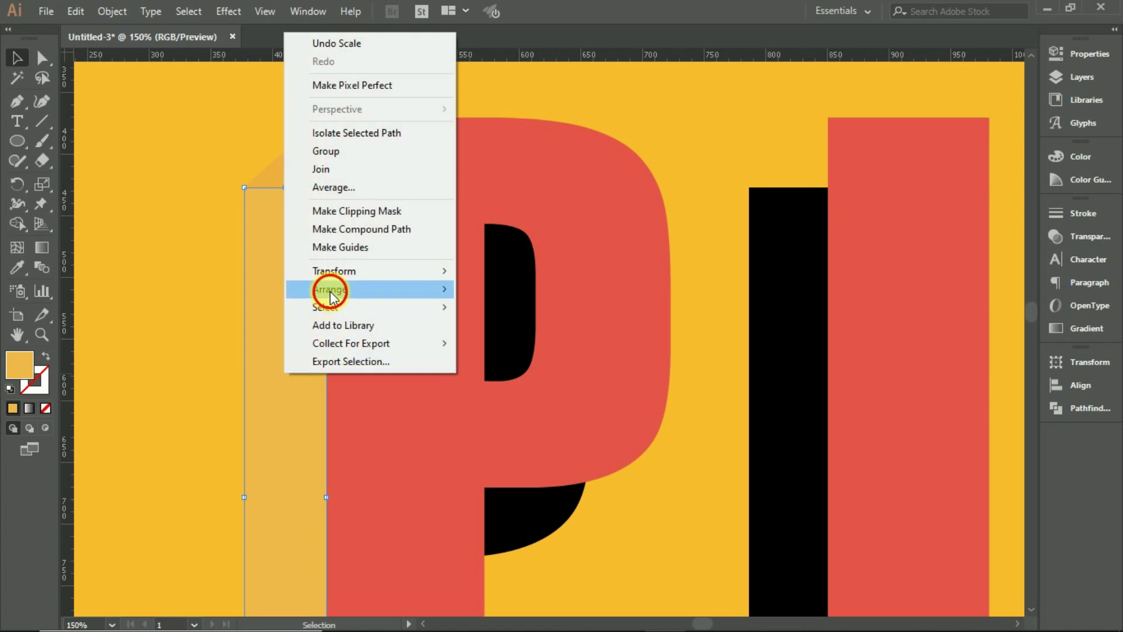
pyautogui.click(497, 343)
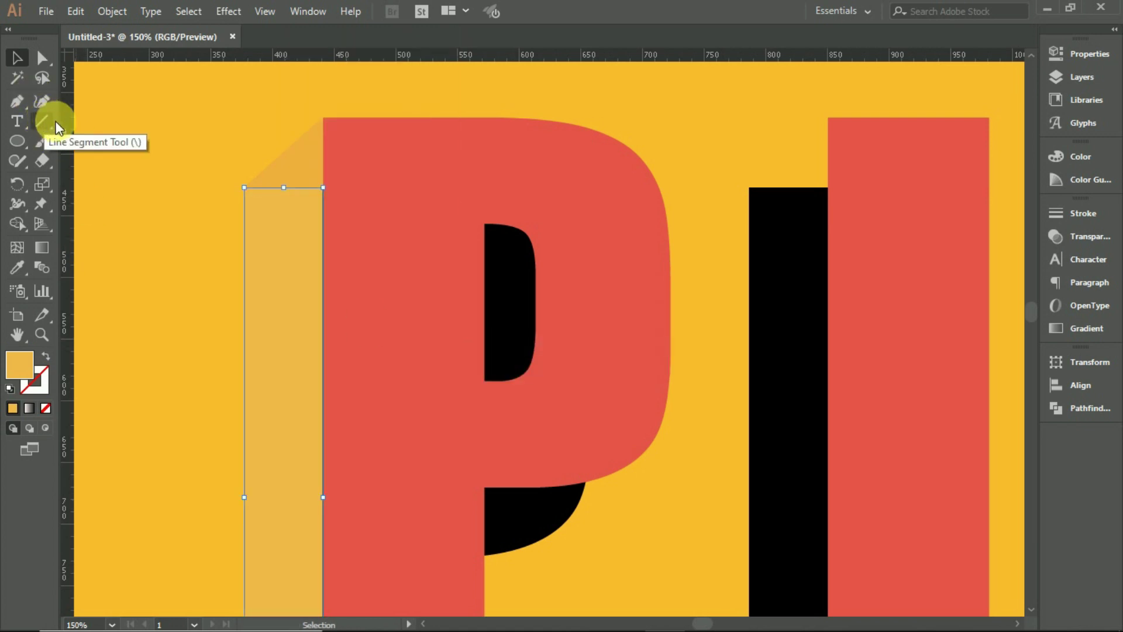
# Step: Pen-draw the P's bottom face and fill it with the side strip's orange
pyautogui.scroll(-3, 161, 285)
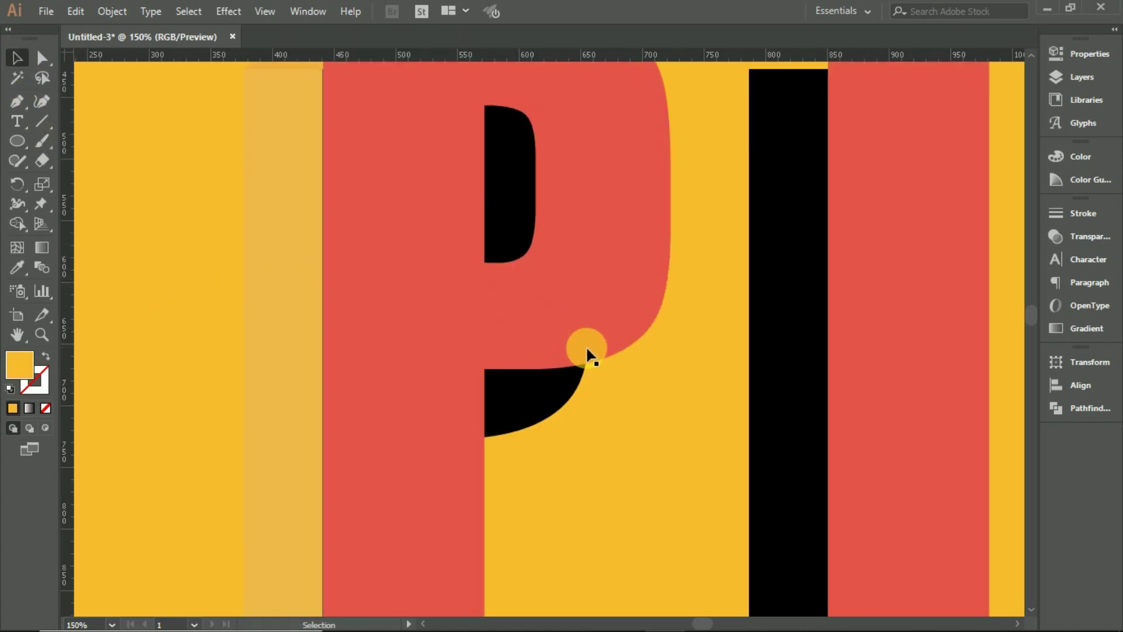
pyautogui.scroll(-1, 553, 380)
pyautogui.scroll(-4, 523, 355)
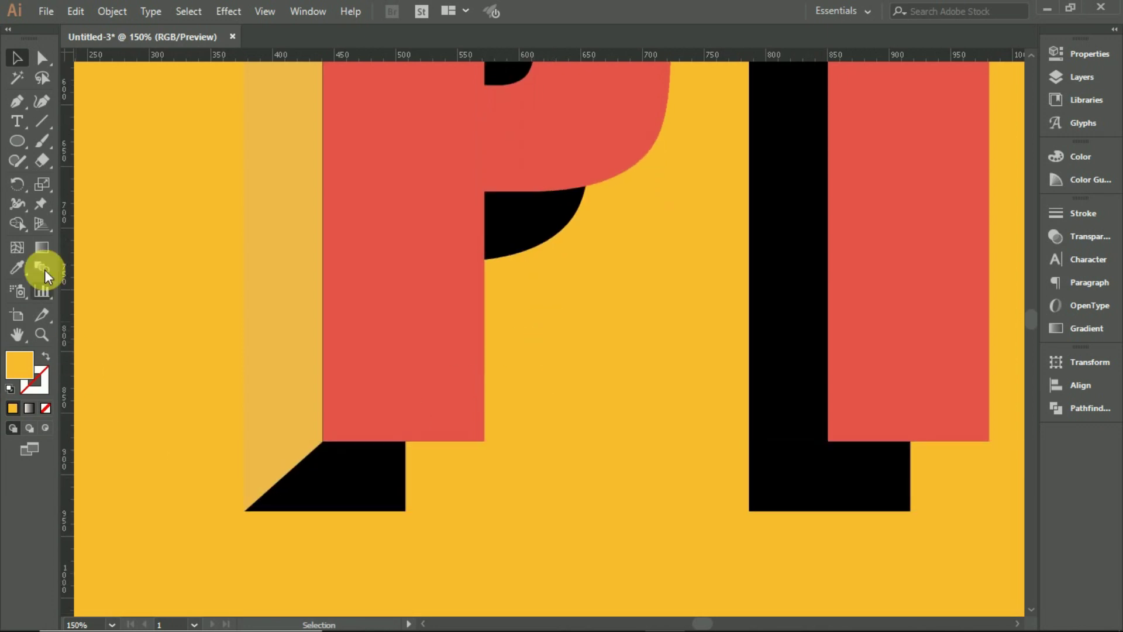
pyautogui.click(323, 441)
pyautogui.click(244, 512)
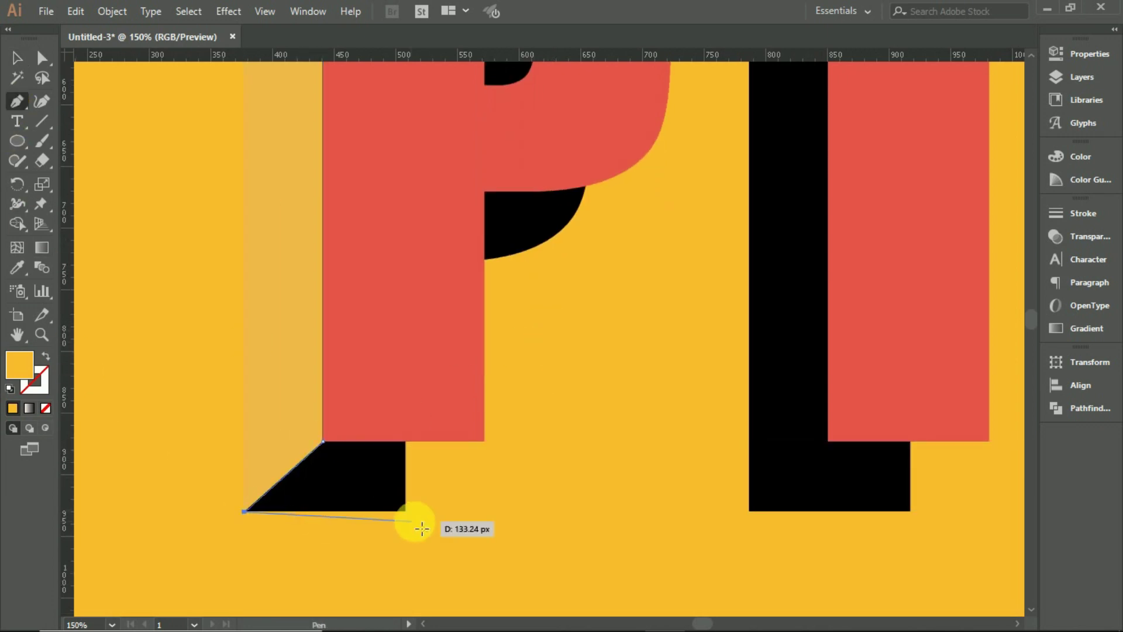
pyautogui.click(404, 512)
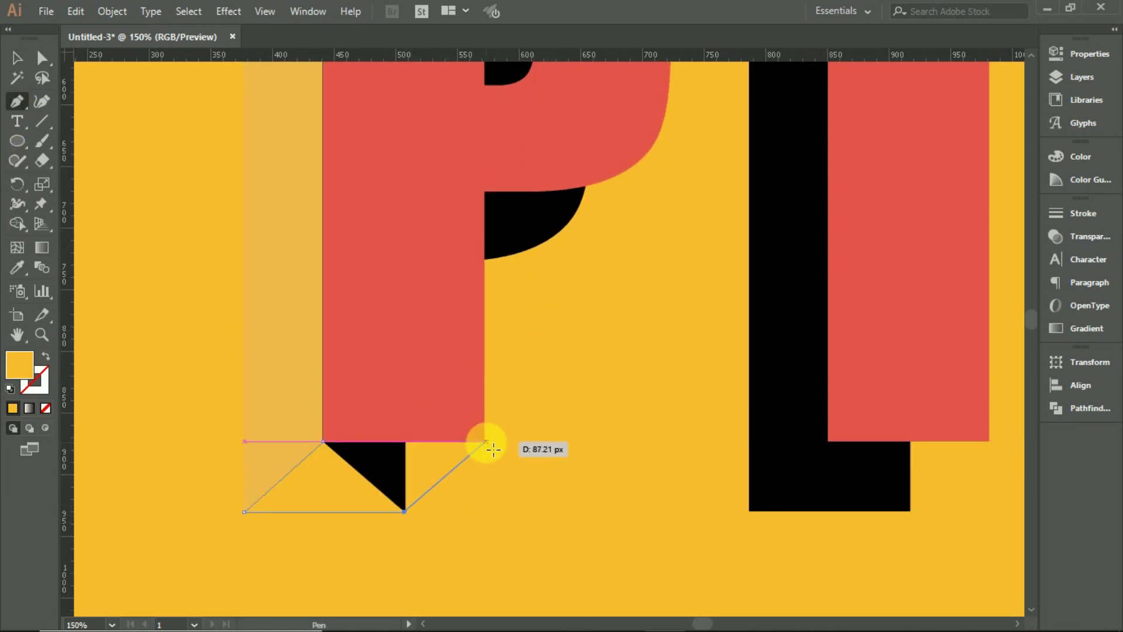
pyautogui.click(486, 441)
pyautogui.click(323, 441)
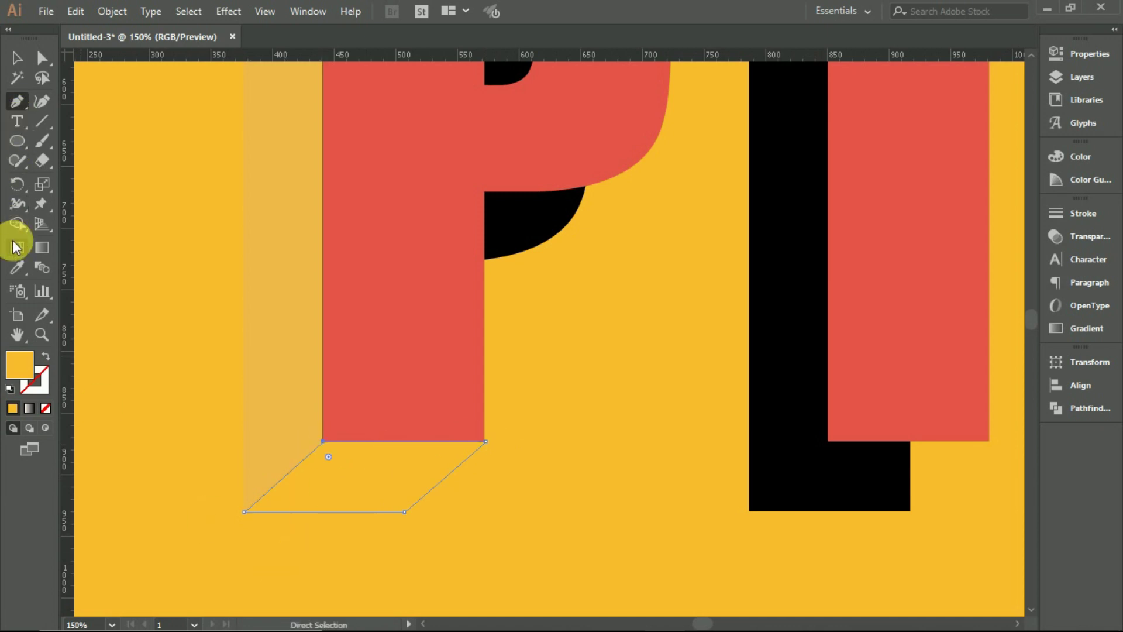
pyautogui.scroll(5, 300, 268)
pyautogui.click(301, 268)
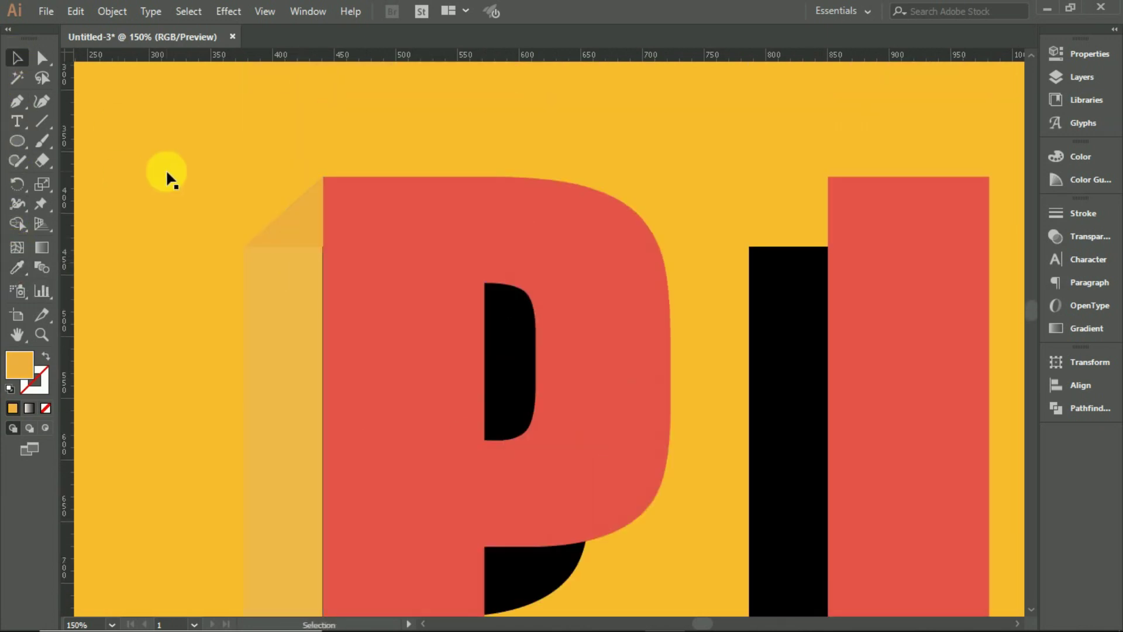
# Step: Move the PIZZA BOX lettering below the square and zoom out to see everything
pyautogui.hotkey('ctrl', '0')
pyautogui.moveTo(645, 181)
pyautogui.mouseDown()
pyautogui.moveTo(350, 307)
pyautogui.moveTo(672, 454)
pyautogui.mouseUp()
pyautogui.hotkey('ctrl', '-')
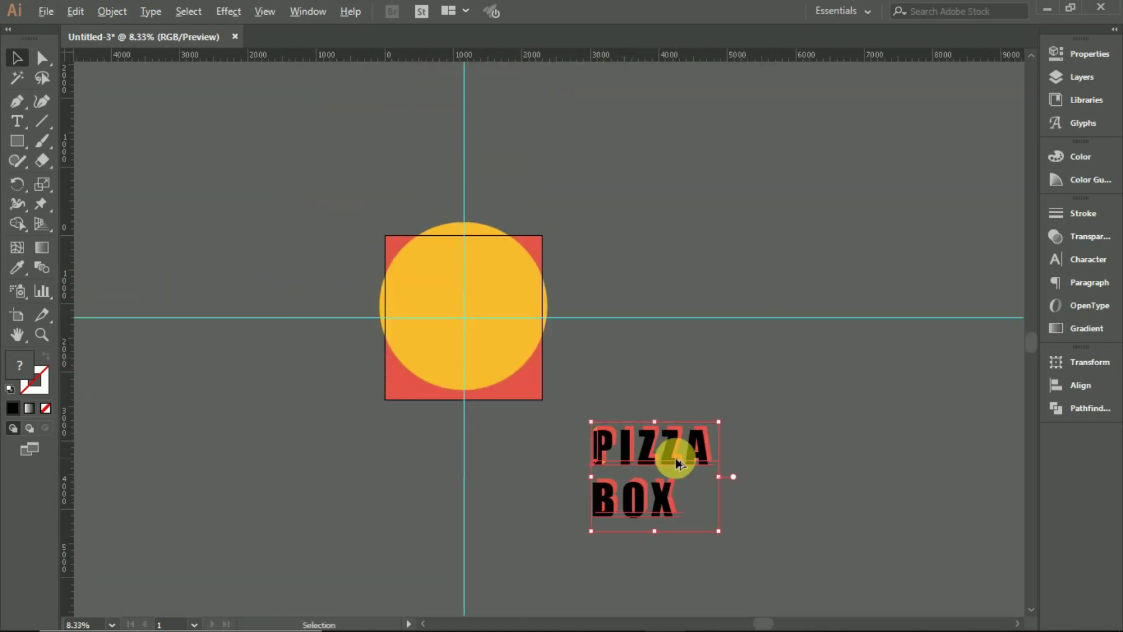
# Step: Pen-draw the I's top bevel triangle and fill it with the orange
pyautogui.hotkey('ctrl', '+')
pyautogui.hotkey('ctrl', '+')
pyautogui.hotkey('ctrl', '+')
pyautogui.press('p')
pyautogui.click(460, 105)
pyautogui.hotkey('ctrl', '+')
pyautogui.hotkey('ctrl', '+')
pyautogui.hotkey('ctrl', '+')
pyautogui.click(357, 193)
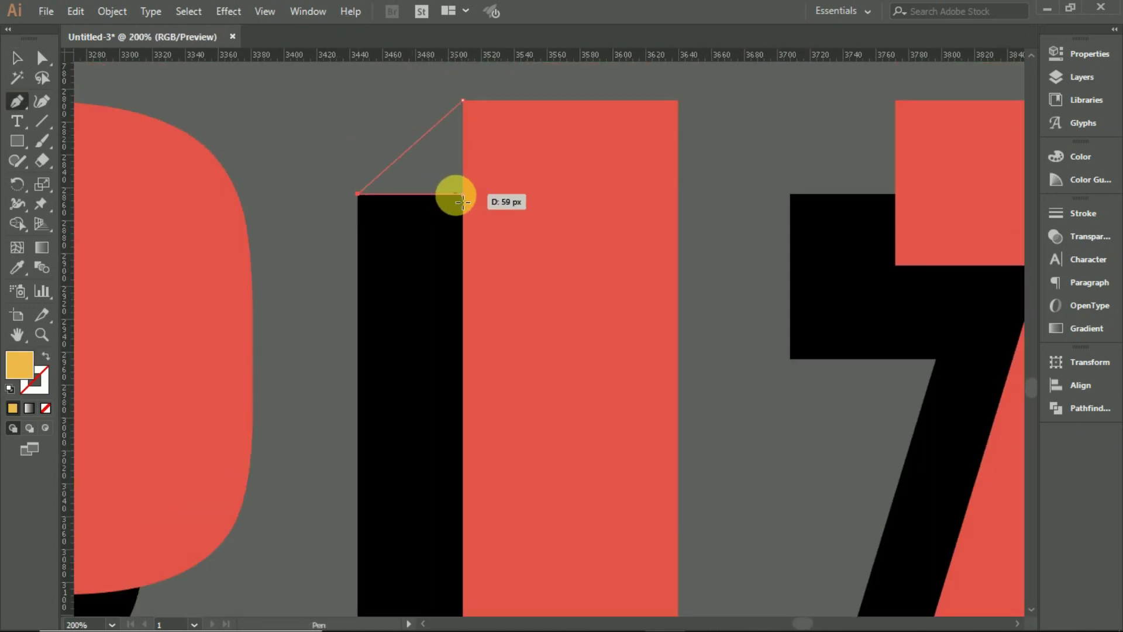
pyautogui.click(462, 193)
pyautogui.click(465, 102)
pyautogui.hotkey('ctrl', '-')
pyautogui.hotkey('ctrl', '-')
pyautogui.hotkey('ctrl', '-')
pyautogui.press('i')
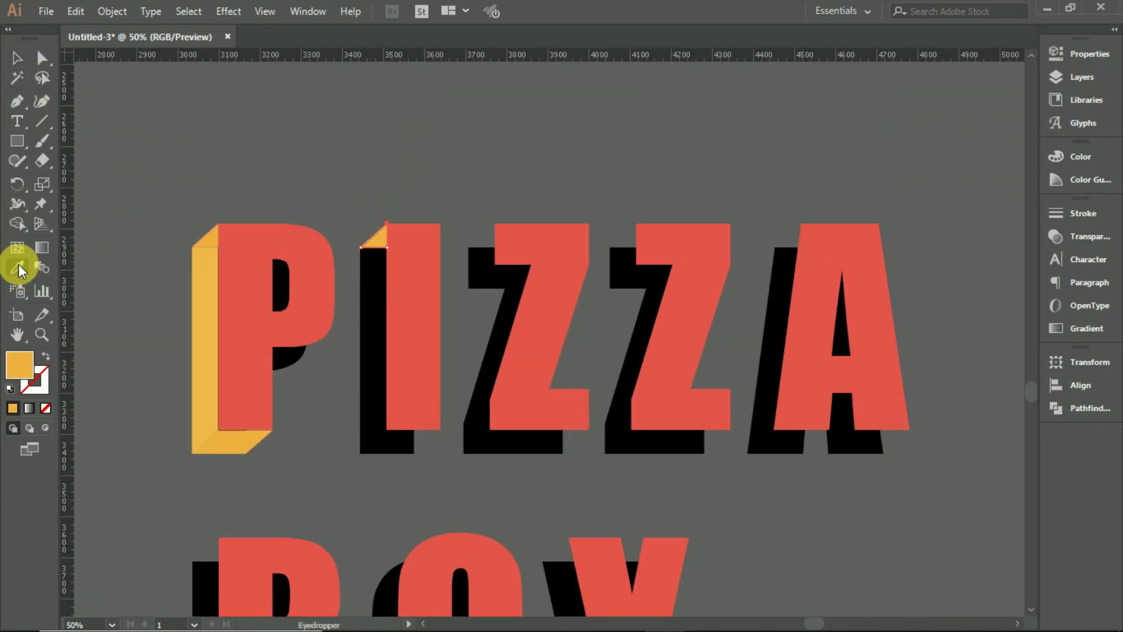
pyautogui.click(18, 108)
# Step: Draw the I's orange left side strip over its shadow
pyautogui.scroll(5, 394, 448)
pyautogui.click(280, 491)
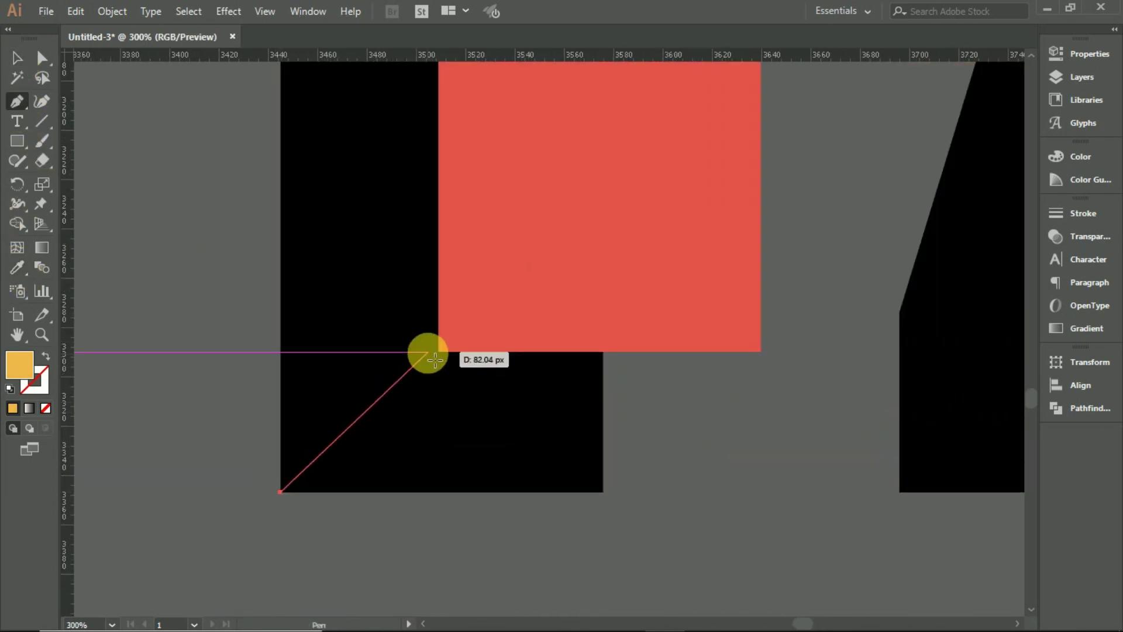
pyautogui.click(439, 352)
pyautogui.scroll(-6, 439, 352)
pyautogui.scroll(3, 446, 338)
pyautogui.click(438, 296)
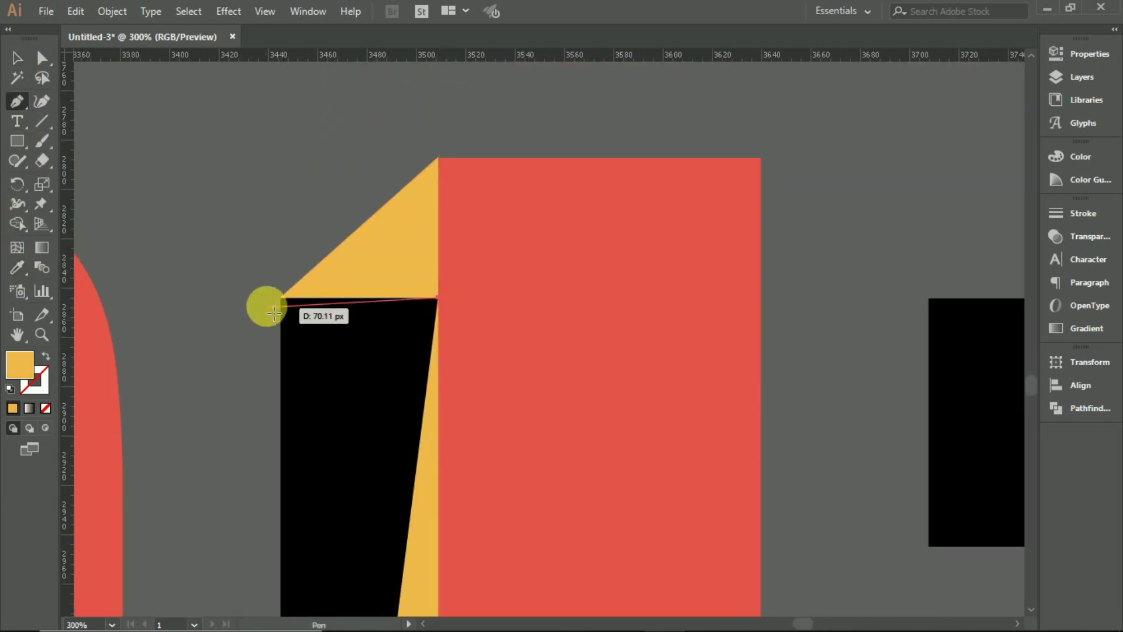
pyautogui.click(280, 297)
# Step: Complete the I's bottom face, then zoom out and deselect
pyautogui.scroll(-3, 300, 477)
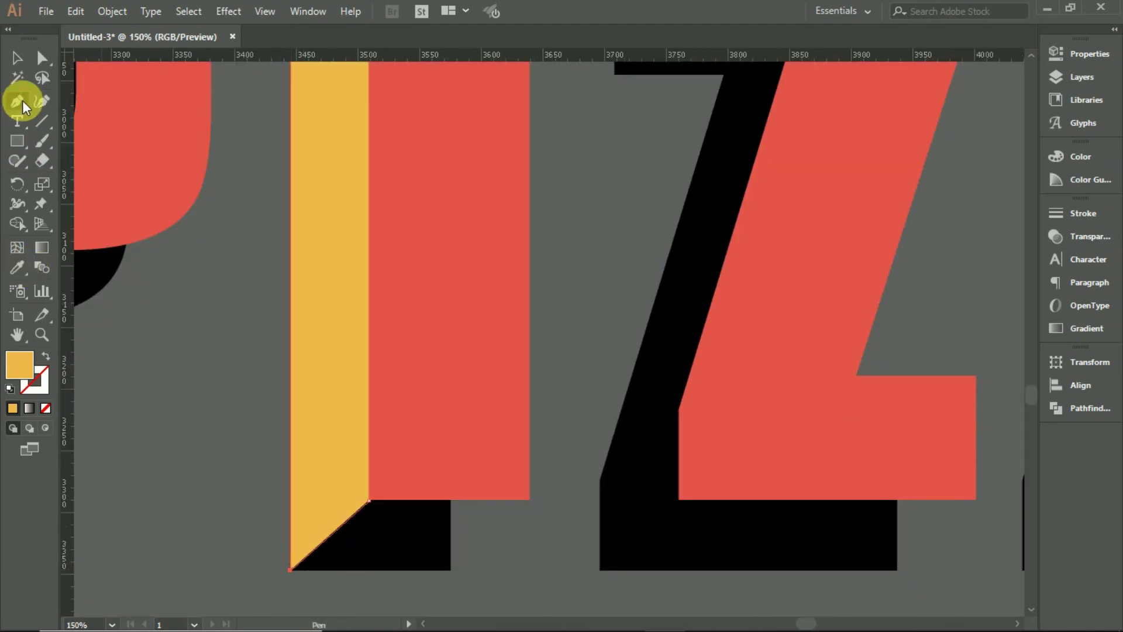
pyautogui.click(451, 570)
pyautogui.click(529, 501)
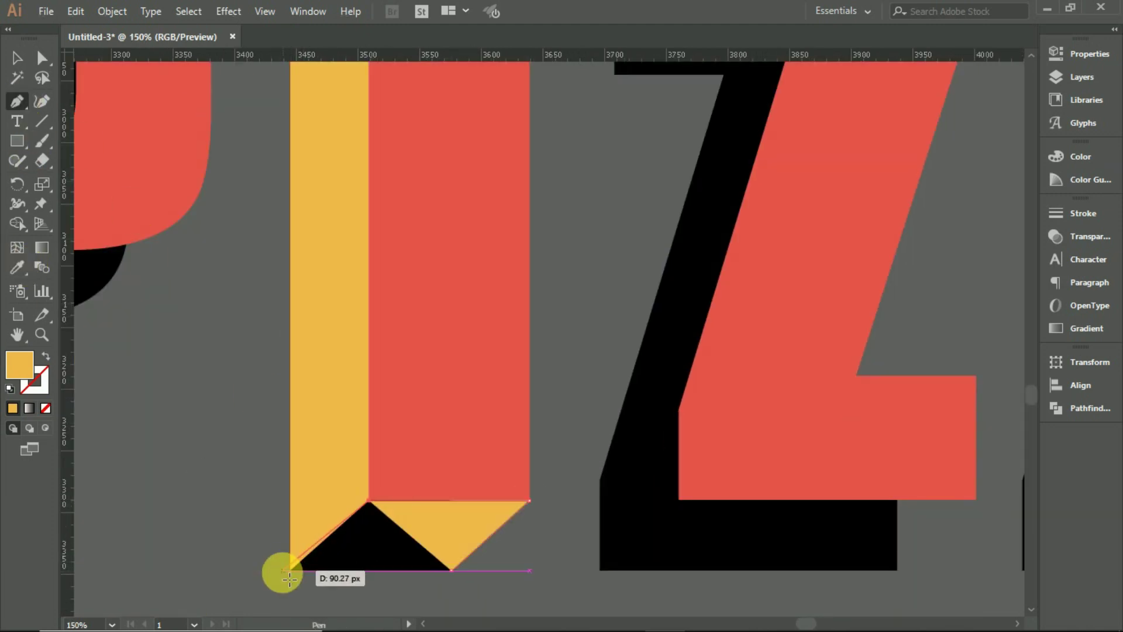
pyautogui.hotkey('ctrl', '-')
pyautogui.hotkey('ctrl', '-')
pyautogui.click(17, 58)
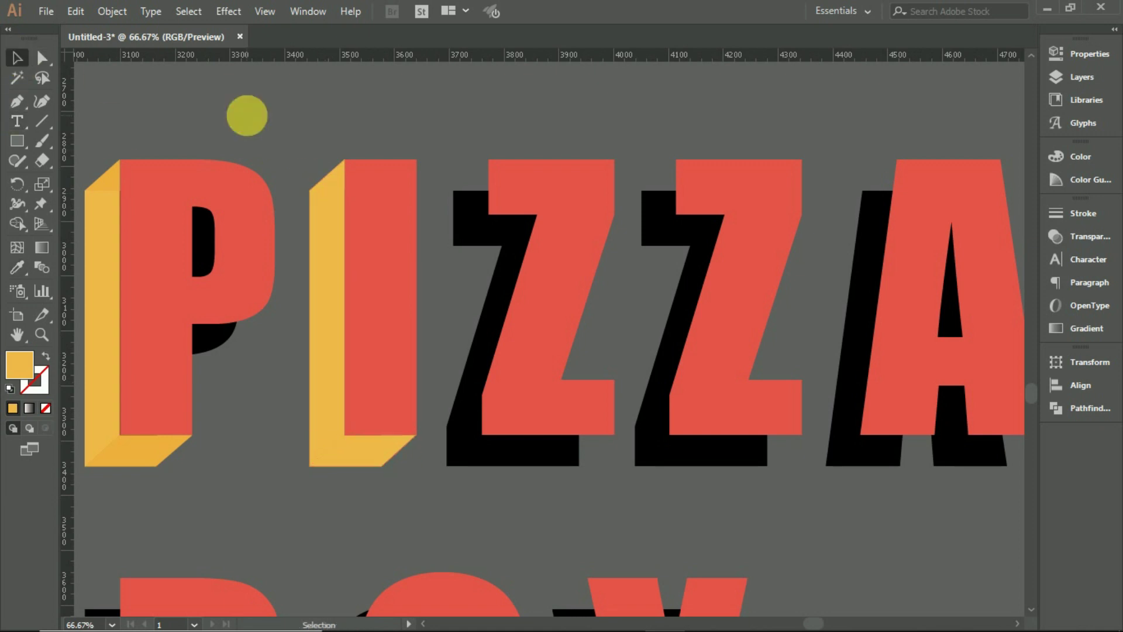
pyautogui.click(374, 437)
pyautogui.hotkey('ctrl', 'shift', 'a')
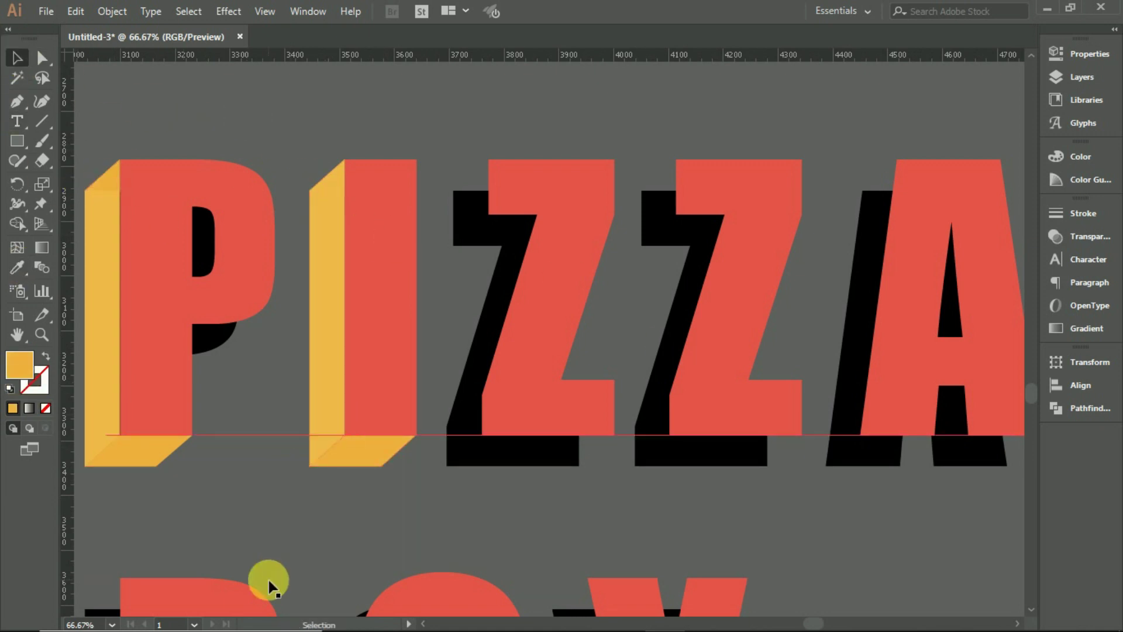
# Step: Pen-draw the first Z's top bevel triangle and fill it orange
pyautogui.press('p')
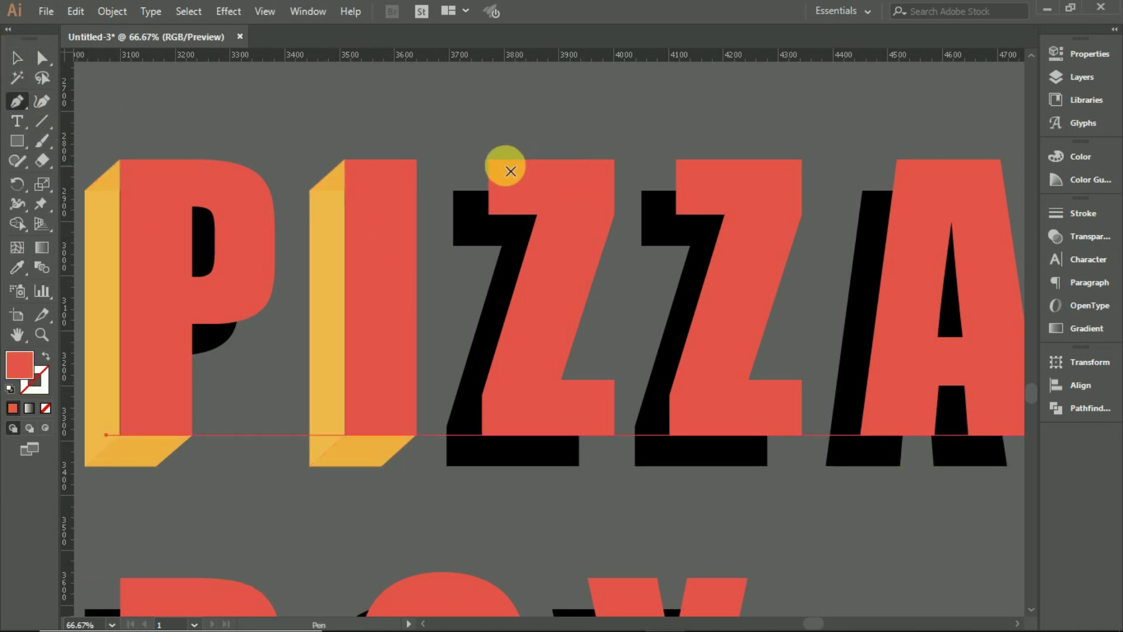
pyautogui.click(489, 159)
pyautogui.scroll(2, 488, 159)
pyautogui.click(405, 224)
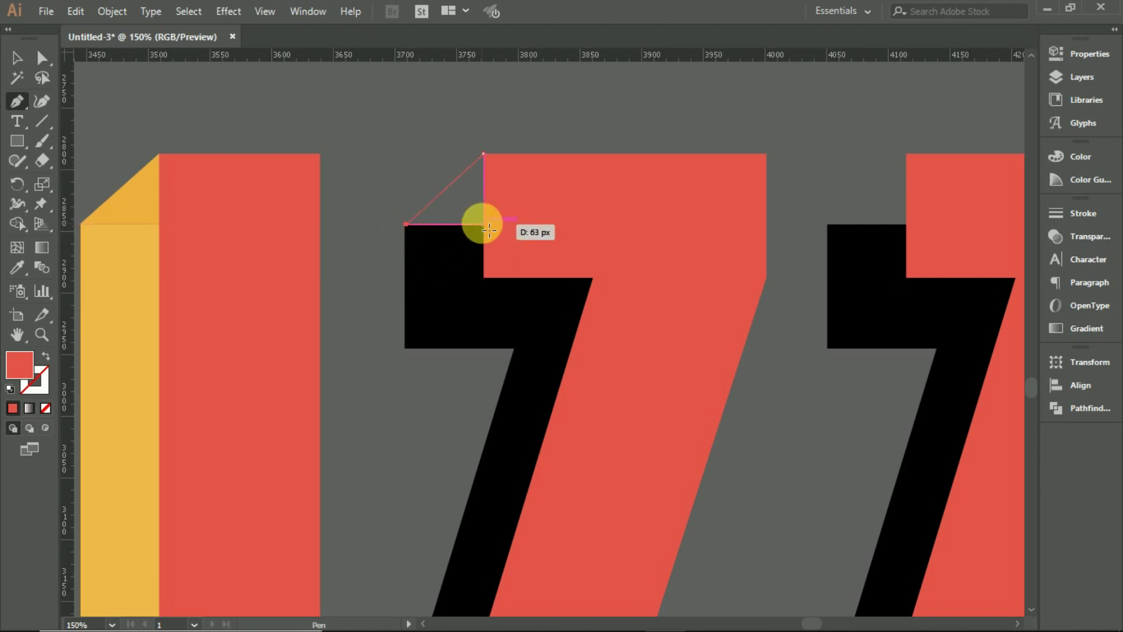
pyautogui.click(484, 224)
pyautogui.click(483, 153)
pyautogui.click(17, 267)
pyautogui.click(119, 199)
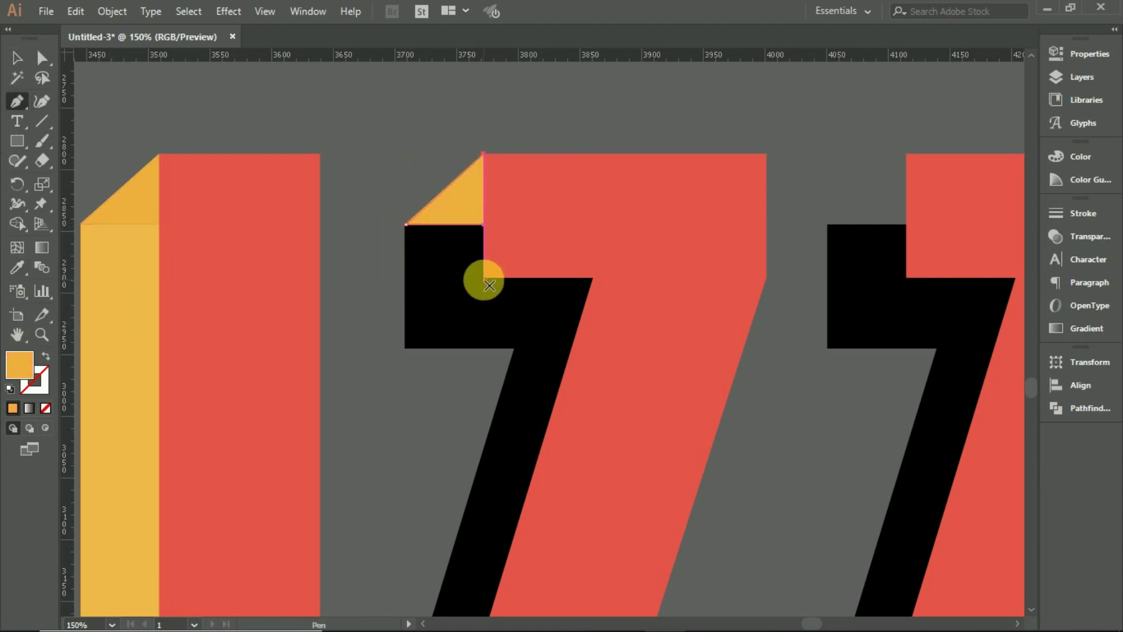
# Step: Trace the Z's side face over its black corner and fill it with the Eyedropper
pyautogui.scroll(2, 489, 285)
pyautogui.click(501, 270)
pyautogui.click(501, 395)
pyautogui.click(580, 325)
pyautogui.click(580, 271)
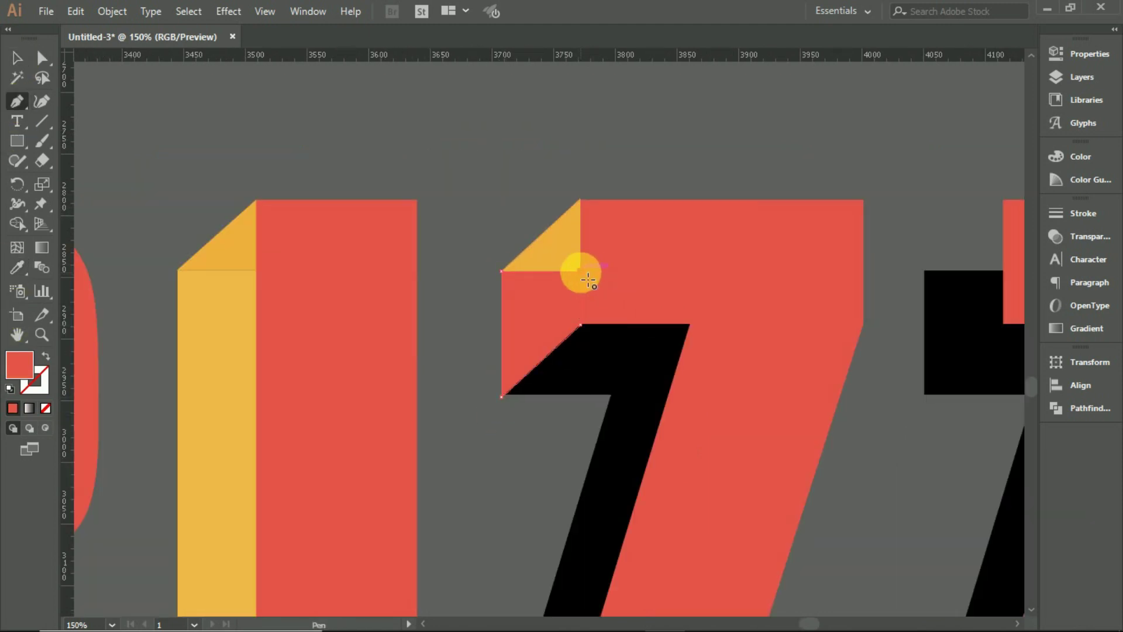
pyautogui.press('i')
pyautogui.click(243, 293)
# Step: Start a new face covering the Z's black diagonal from its top corner
pyautogui.keyDown('ctrl'); pyautogui.click(414, 188); pyautogui.keyUp('ctrl')
pyautogui.press('p')
pyautogui.scroll(-3, 527, 293)
pyautogui.click(579, 127)
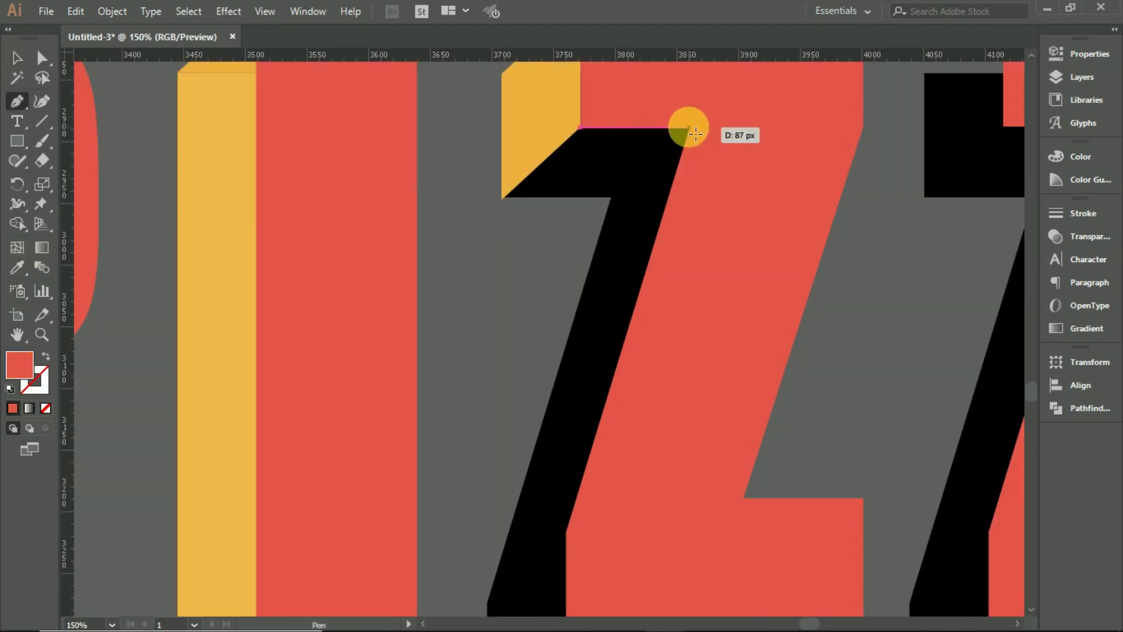
pyautogui.click(684, 127)
pyautogui.scroll(-2, 602, 567)
pyautogui.click(565, 452)
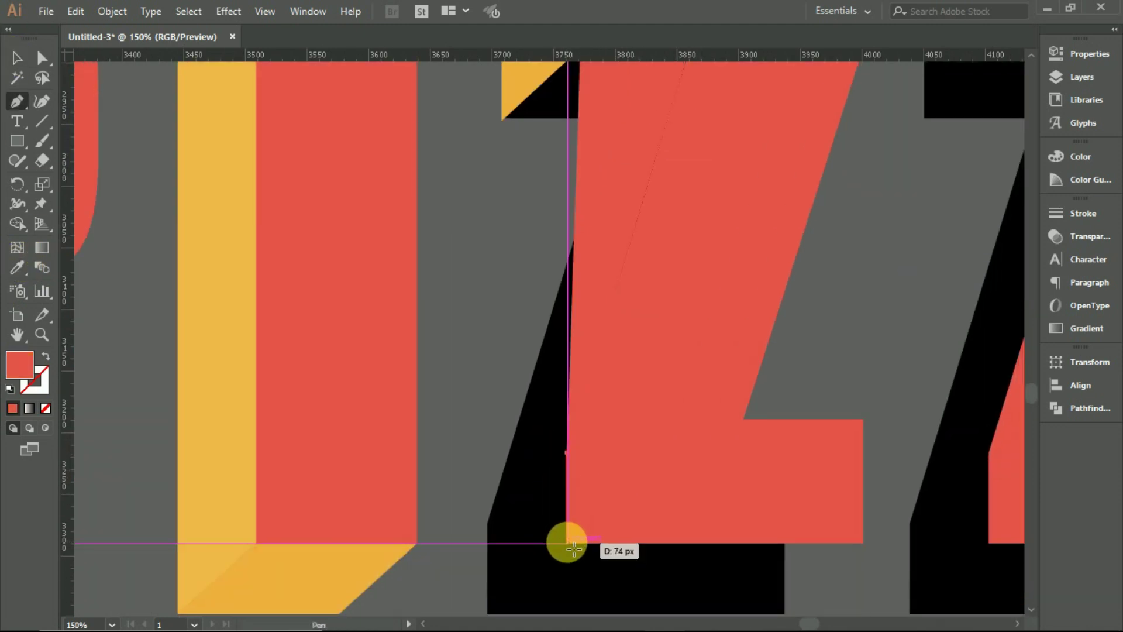
pyautogui.click(566, 543)
pyautogui.click(488, 613)
# Step: Finish tracing the Z's diagonal side facet along the shadow and fill it yellow
pyautogui.scroll(-2, 503, 555)
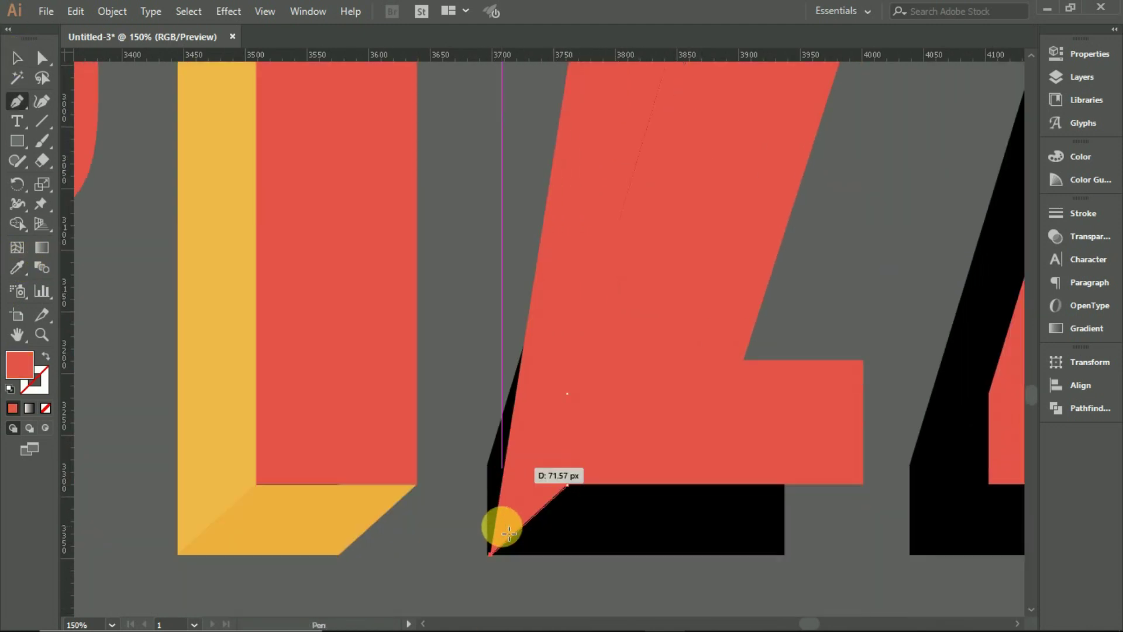
pyautogui.click(489, 466)
pyautogui.scroll(4, 489, 466)
pyautogui.click(46, 408)
pyautogui.click(612, 179)
pyautogui.click(501, 180)
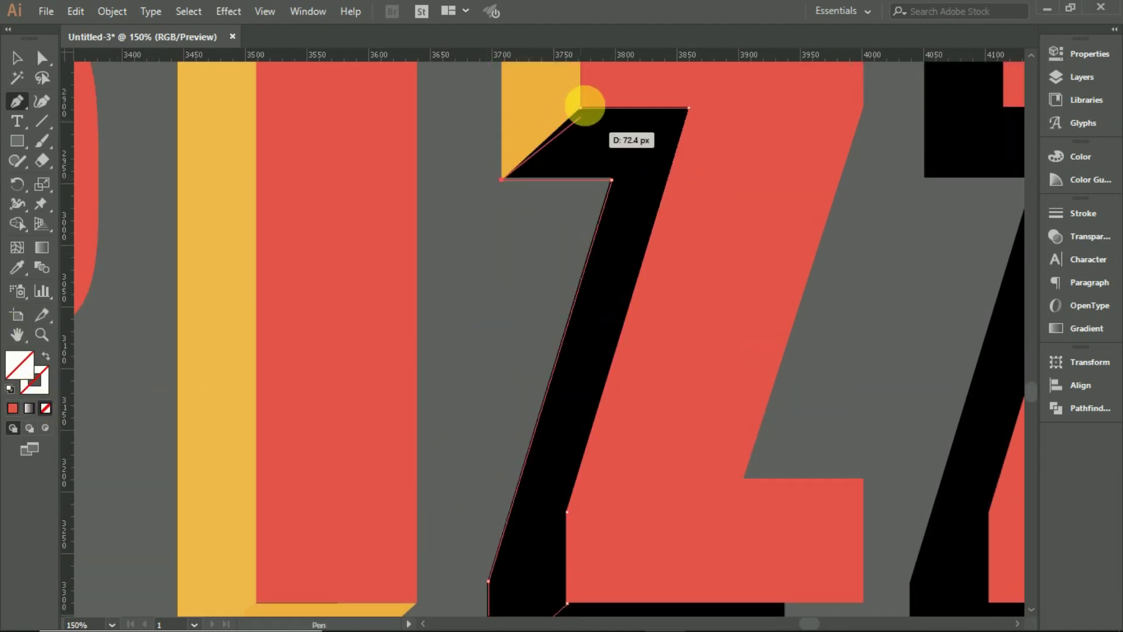
pyautogui.click(582, 107)
pyautogui.click(17, 267)
pyautogui.click(210, 228)
# Step: Draw the four-point bottom facet under the Z
pyautogui.scroll(-5, 803, 394)
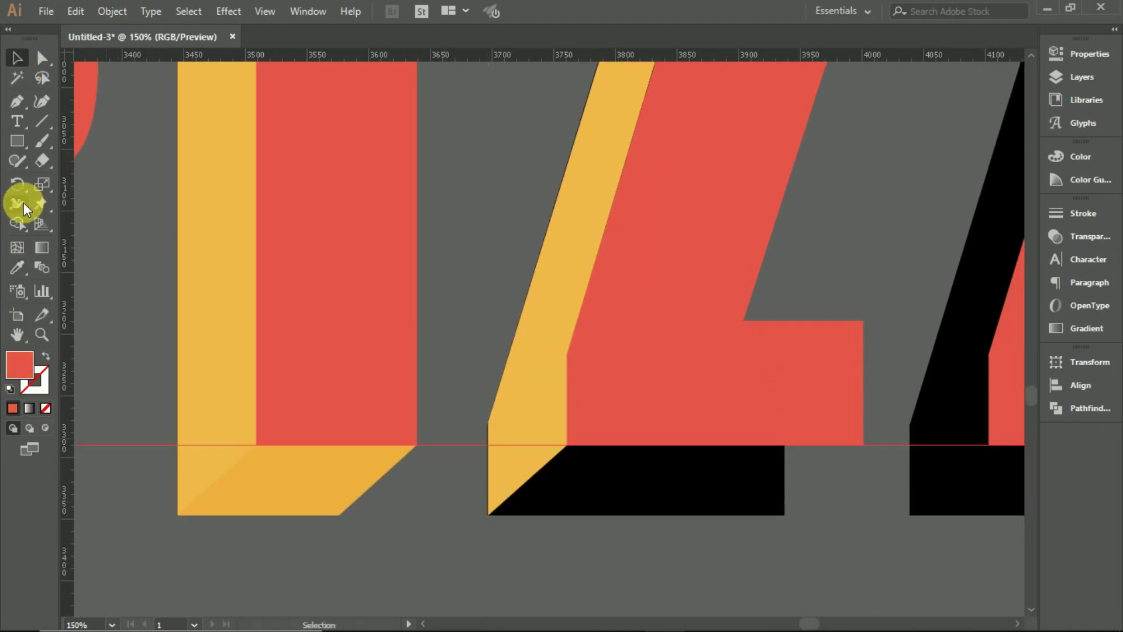
pyautogui.click(567, 444)
pyautogui.click(863, 444)
pyautogui.click(786, 515)
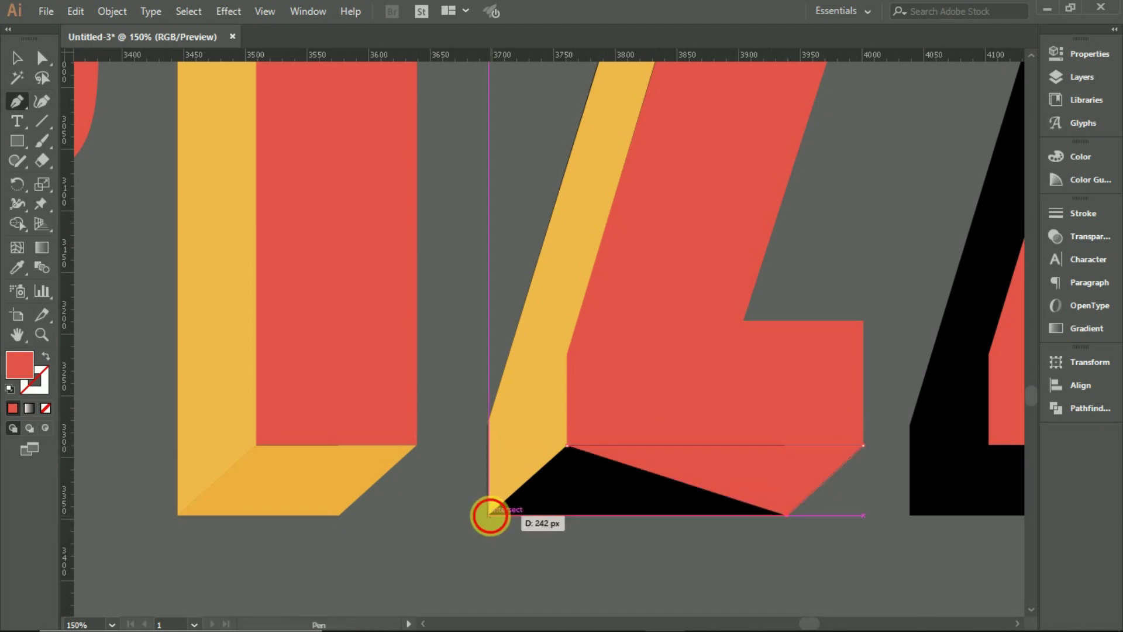
pyautogui.click(488, 515)
# Step: Select the Z's yellow facets and drag a copy onto the second Z
pyautogui.hotkey('ctrl', '-')
pyautogui.press('v')
pyautogui.click(317, 176)
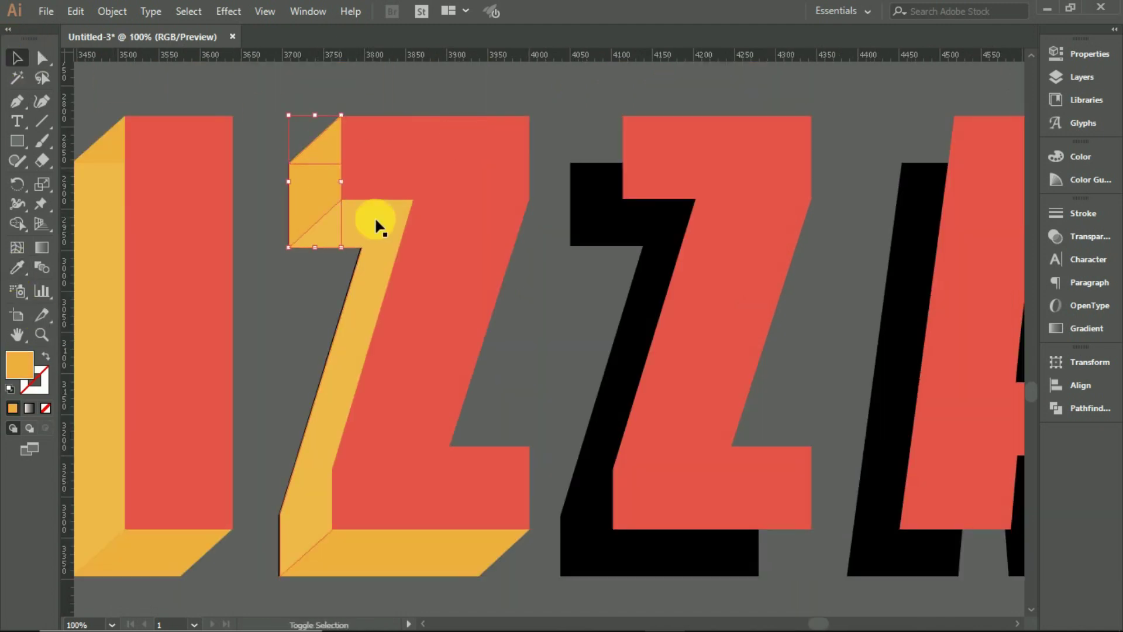
pyautogui.keyDown('shift'); pyautogui.click(354, 547); pyautogui.keyUp('shift')
pyautogui.moveTo(314, 469); pyautogui.dragTo(609, 466)
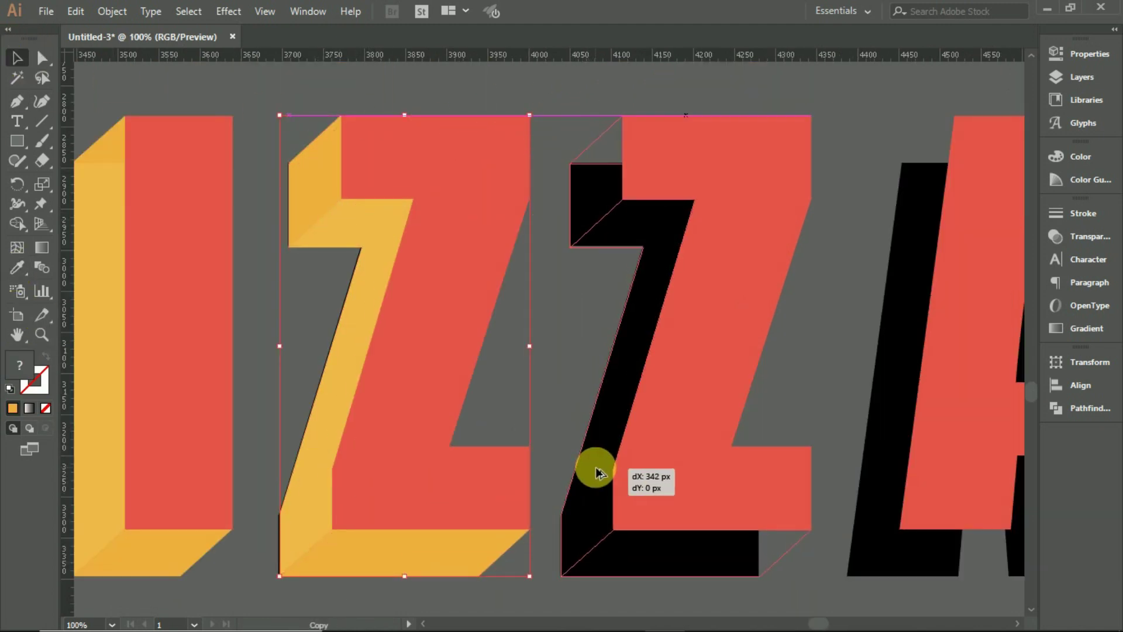
# Step: Draw the top facet triangle at the black A's top-left corner
pyautogui.press('a')
pyautogui.hscroll(3, 788, 397)
pyautogui.hscroll(1, 788, 398)
pyautogui.click(17, 100)
pyautogui.click(677, 115)
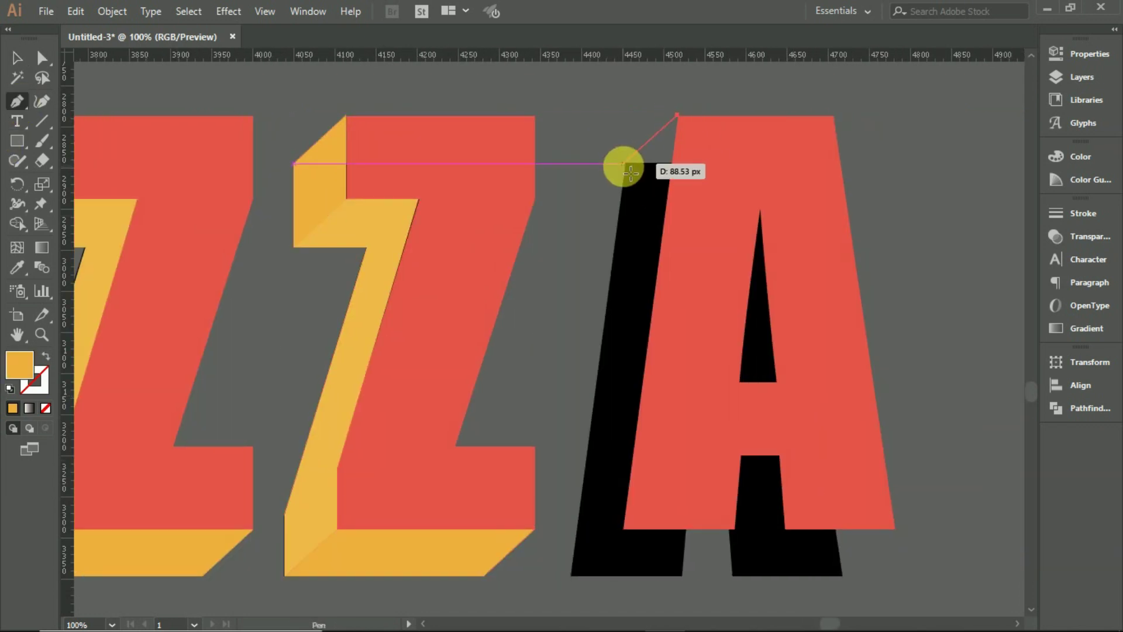
pyautogui.click(626, 164)
pyautogui.click(671, 165)
pyautogui.click(678, 115)
# Step: Trace the bottom face under the A and a strip down its left side
pyautogui.scroll(-2, 764, 339)
pyautogui.click(730, 469)
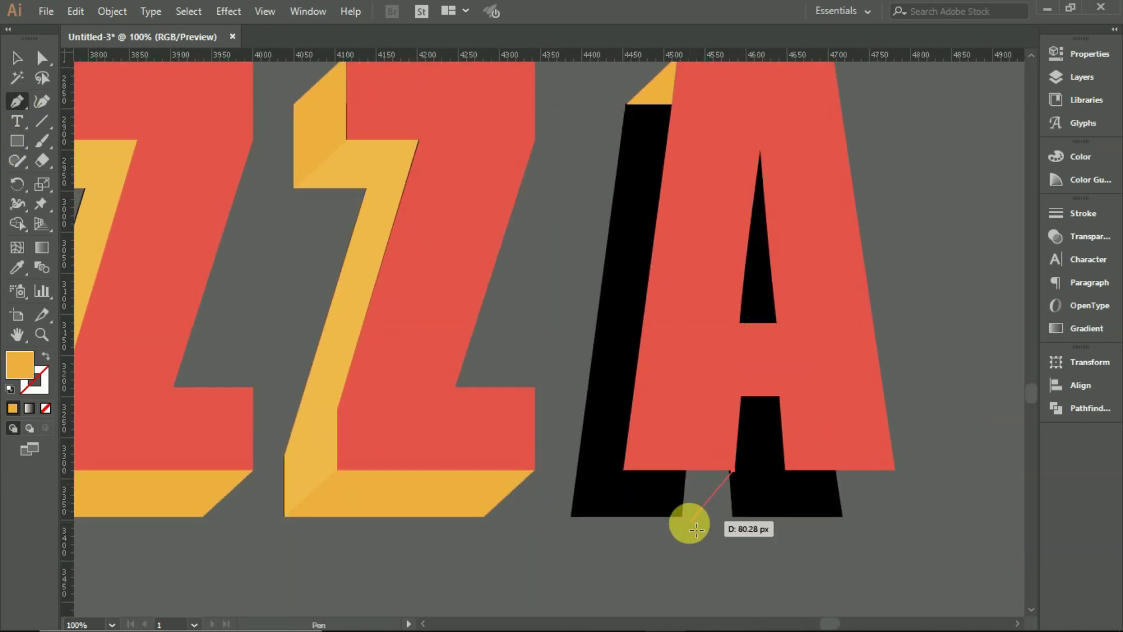
pyautogui.click(572, 517)
pyautogui.click(626, 469)
pyautogui.click(731, 470)
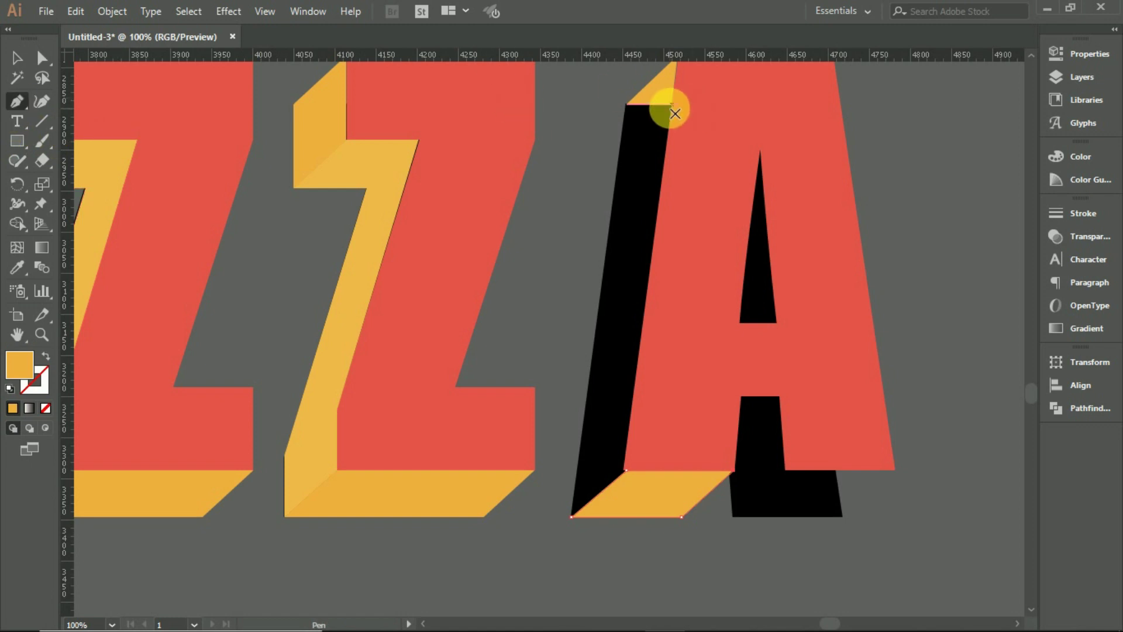
pyautogui.click(626, 104)
pyautogui.click(571, 517)
pyautogui.click(626, 469)
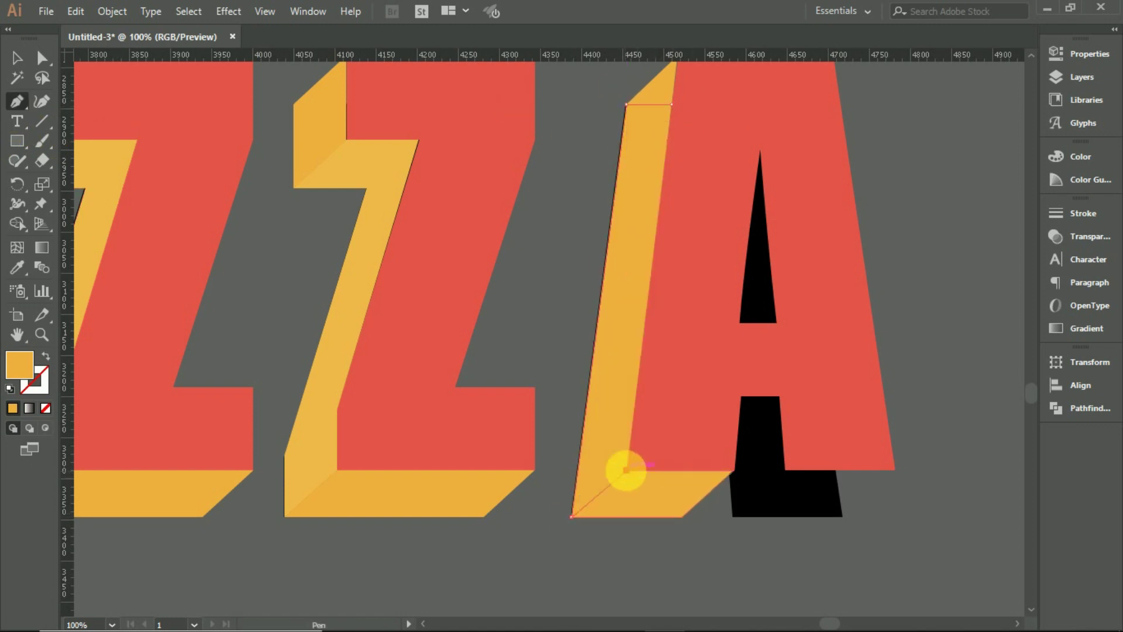
# Step: Draw a facet below the A's right leg extending over the black notch
pyautogui.press('v')
pyautogui.click(702, 208)
pyautogui.scroll(2, 986, 272)
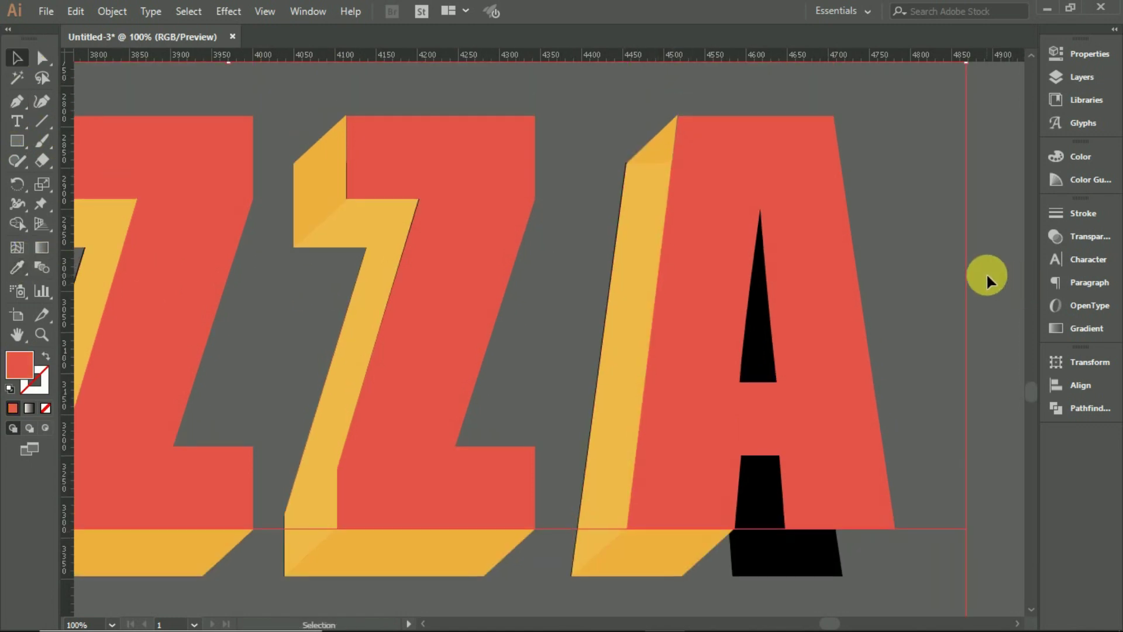
pyautogui.press('p')
pyautogui.scroll(-2, 853, 494)
pyautogui.click(894, 469)
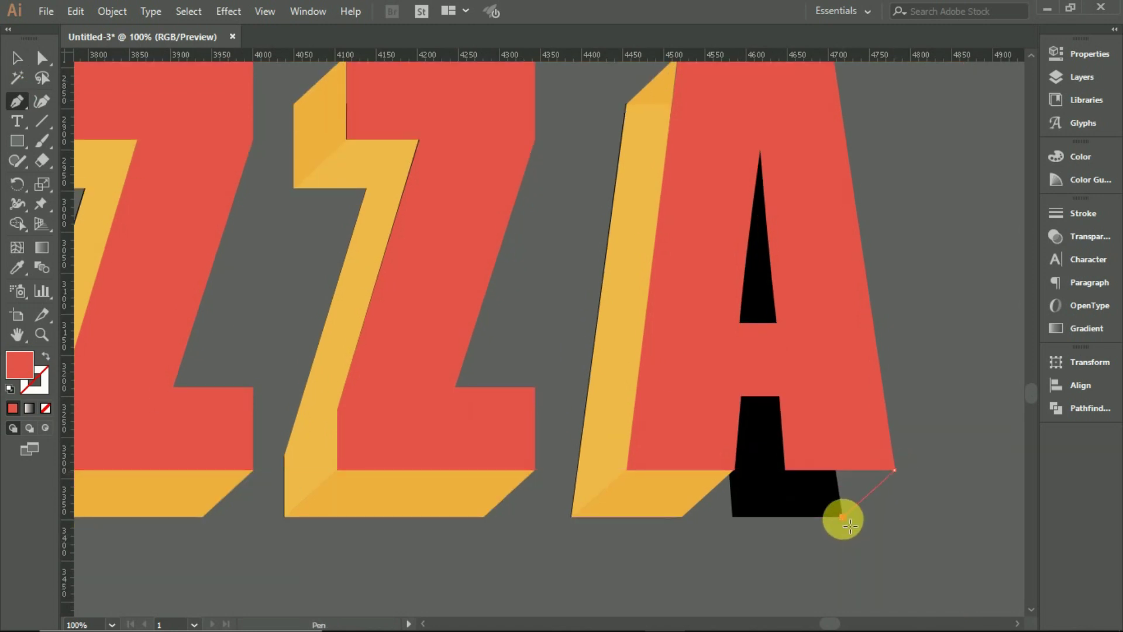
pyautogui.click(842, 517)
pyautogui.click(733, 516)
pyautogui.click(784, 468)
# Step: Fill the A's bottom face yellow with the Eyedropper and scroll down to BOX
pyautogui.click(17, 269)
pyautogui.click(410, 495)
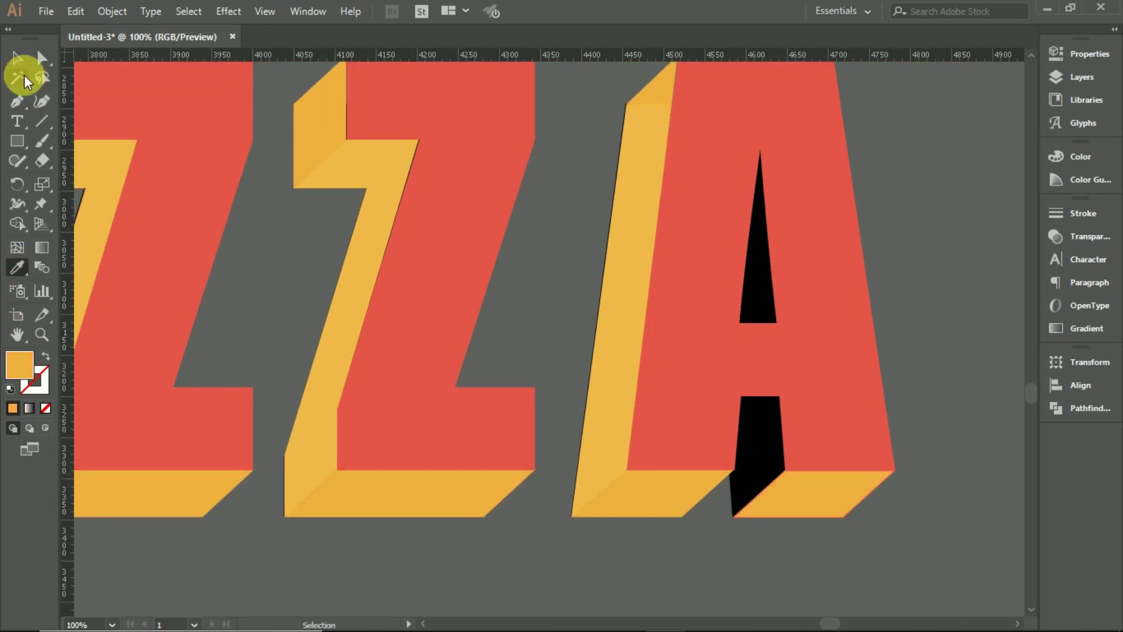
pyautogui.click(16, 58)
pyautogui.click(564, 354)
pyautogui.scroll(-5, 321, 453)
# Step: Draw a yellow triangle facet at the B's top-left corner
pyautogui.scroll(3, 321, 454)
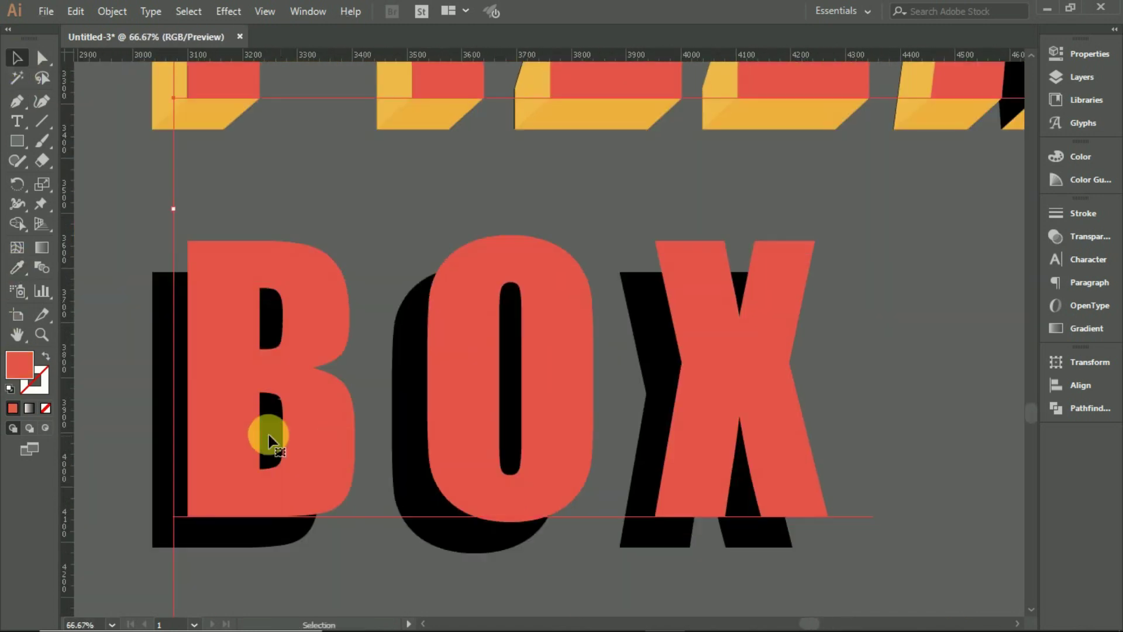
pyautogui.scroll(1, 266, 434)
pyautogui.press('p')
pyautogui.scroll(1, 289, 177)
pyautogui.click(291, 161)
pyautogui.click(269, 212)
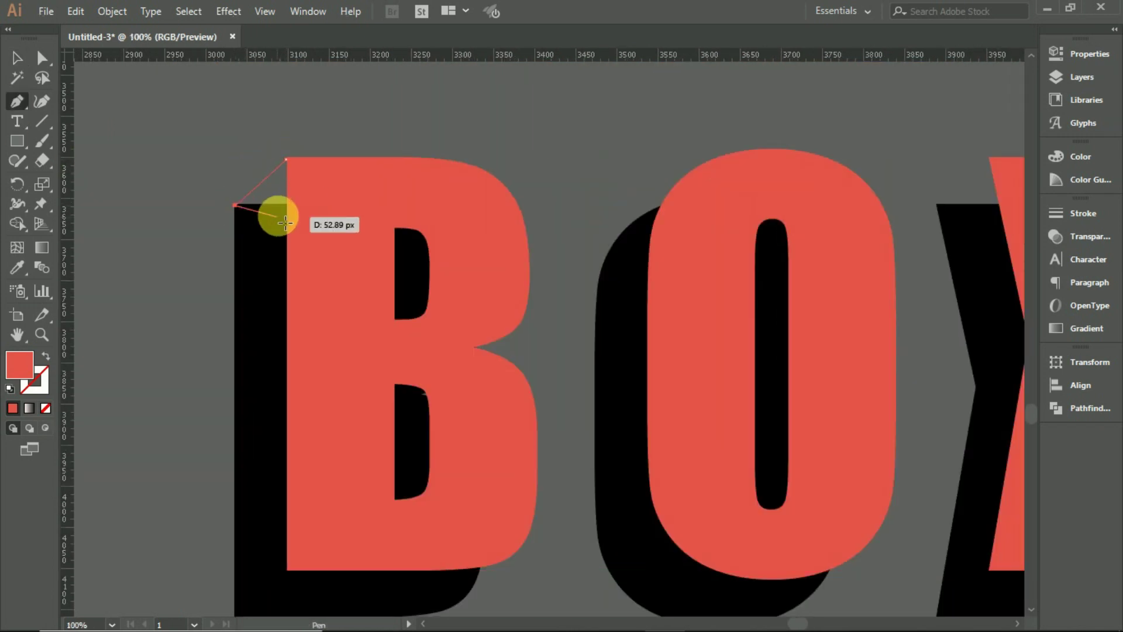
pyautogui.scroll(-2, 219, 190)
pyautogui.click(330, 229)
pyautogui.press('v')
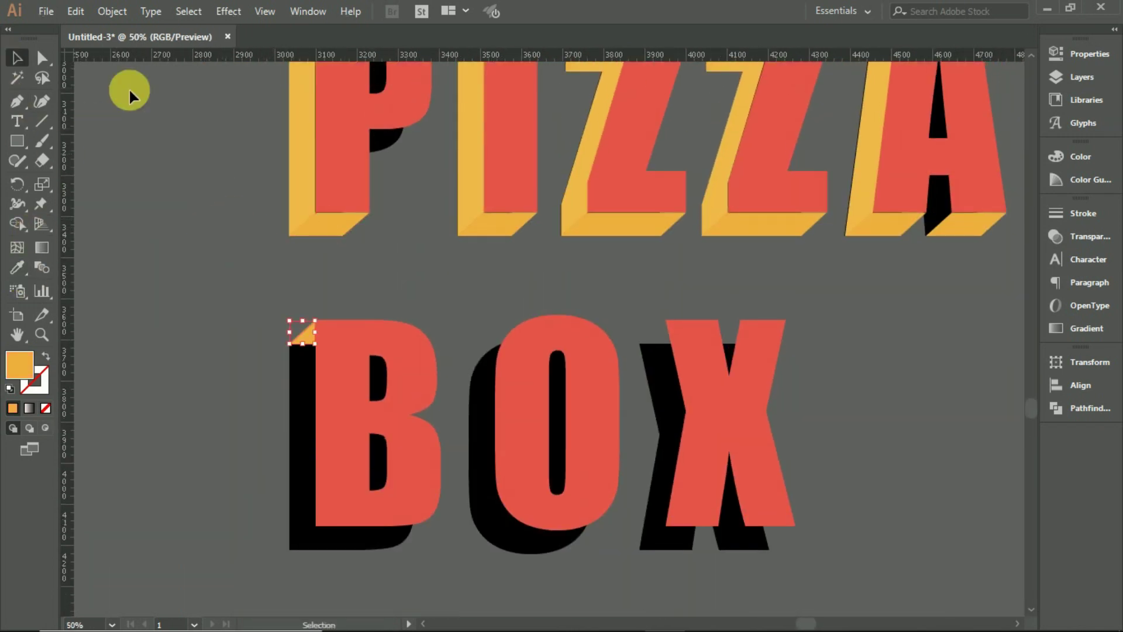
# Step: Trace the B's left side facet from top down to its bottom-left corner
pyautogui.click(7, 120)
pyautogui.scroll(3, 300, 326)
pyautogui.click(211, 304)
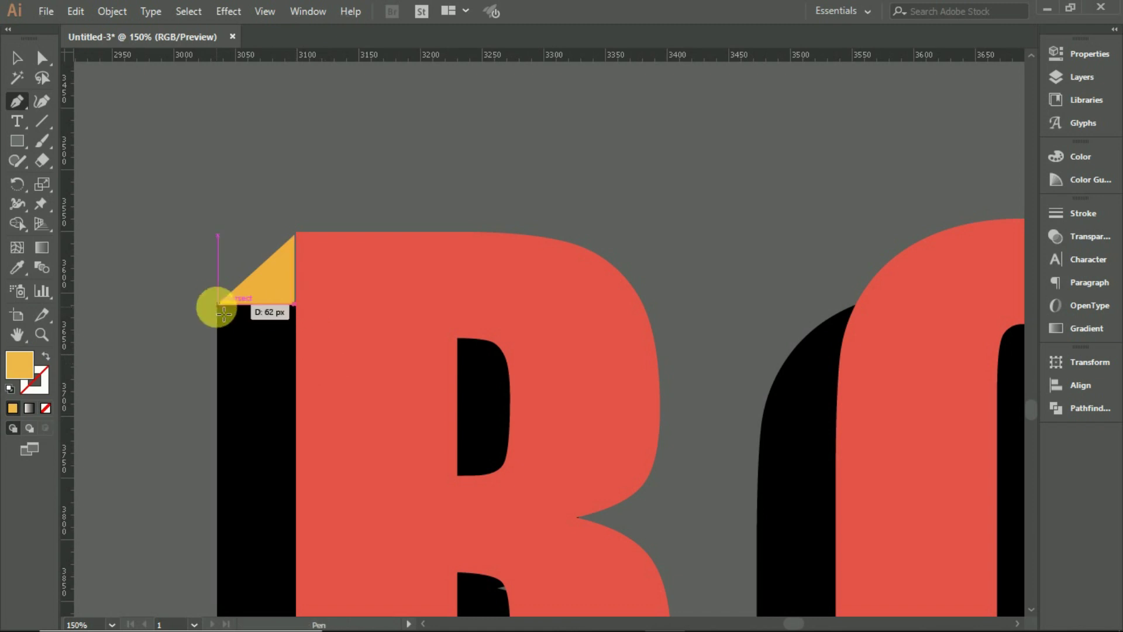
pyautogui.scroll(-6, 221, 464)
pyautogui.click(217, 467)
pyautogui.click(296, 398)
pyautogui.scroll(5, 293, 234)
pyautogui.click(290, 106)
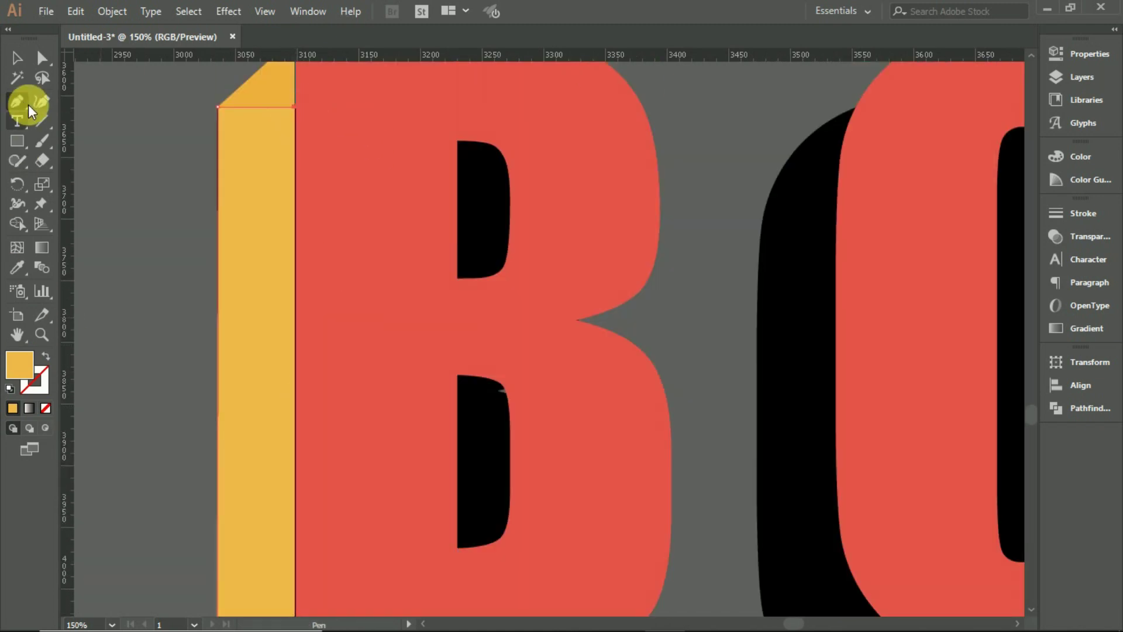
pyautogui.scroll(-5, 351, 292)
# Step: Draw the B's bottom facet, curving it around the rounded corner
pyautogui.click(587, 374)
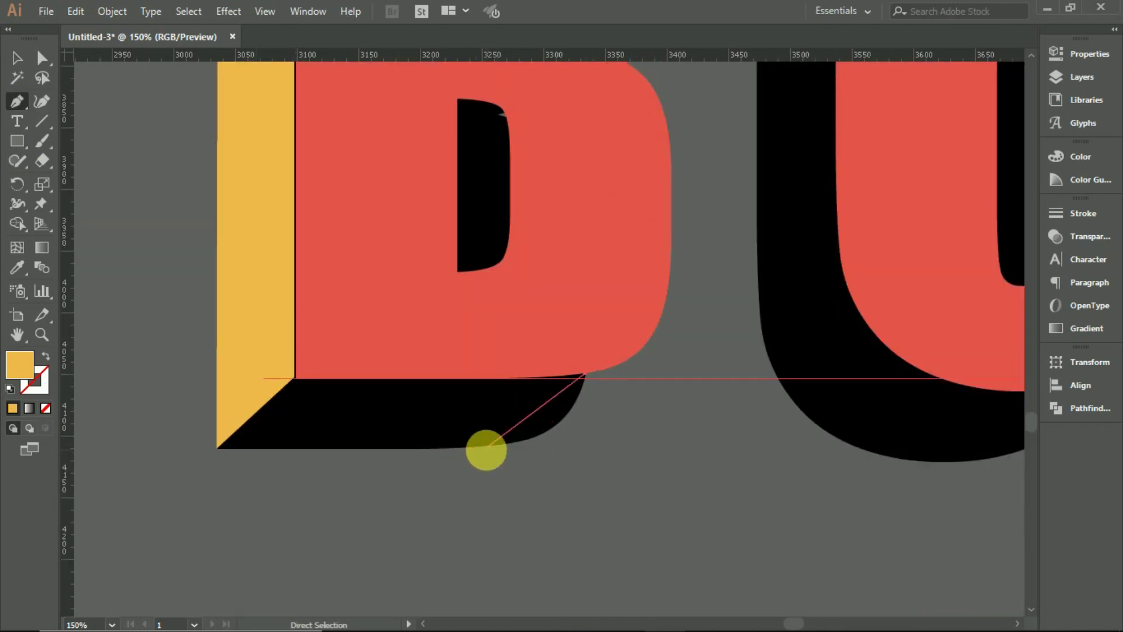
pyautogui.moveTo(485, 450); pyautogui.dragTo(384, 452)
pyautogui.click(217, 449)
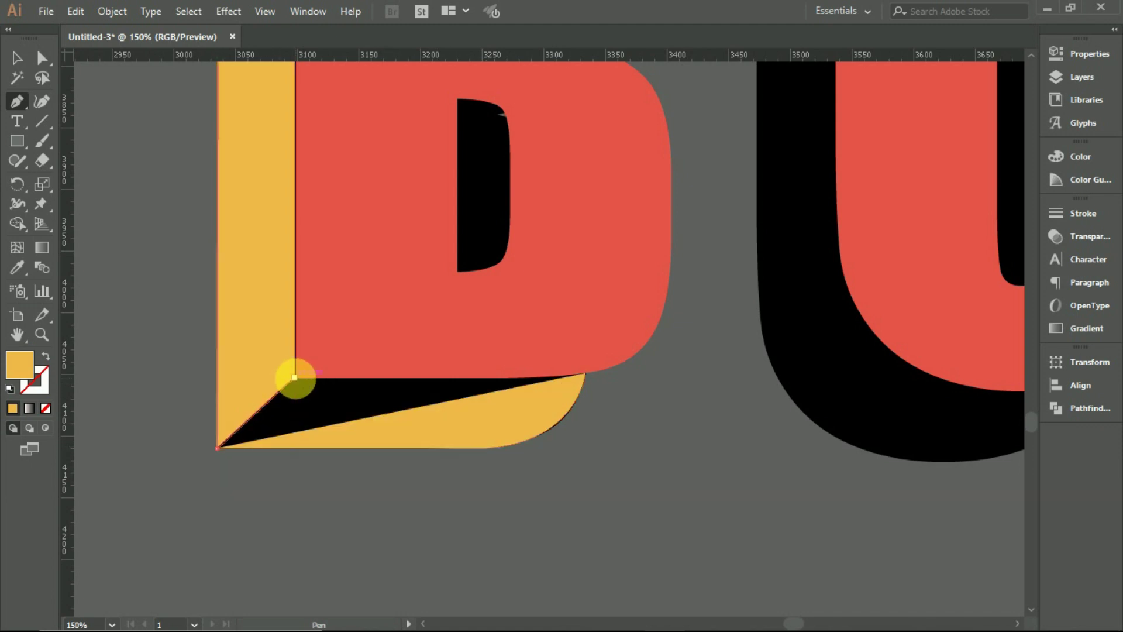
pyautogui.click(296, 377)
pyautogui.click(585, 373)
pyautogui.scroll(1, 539, 476)
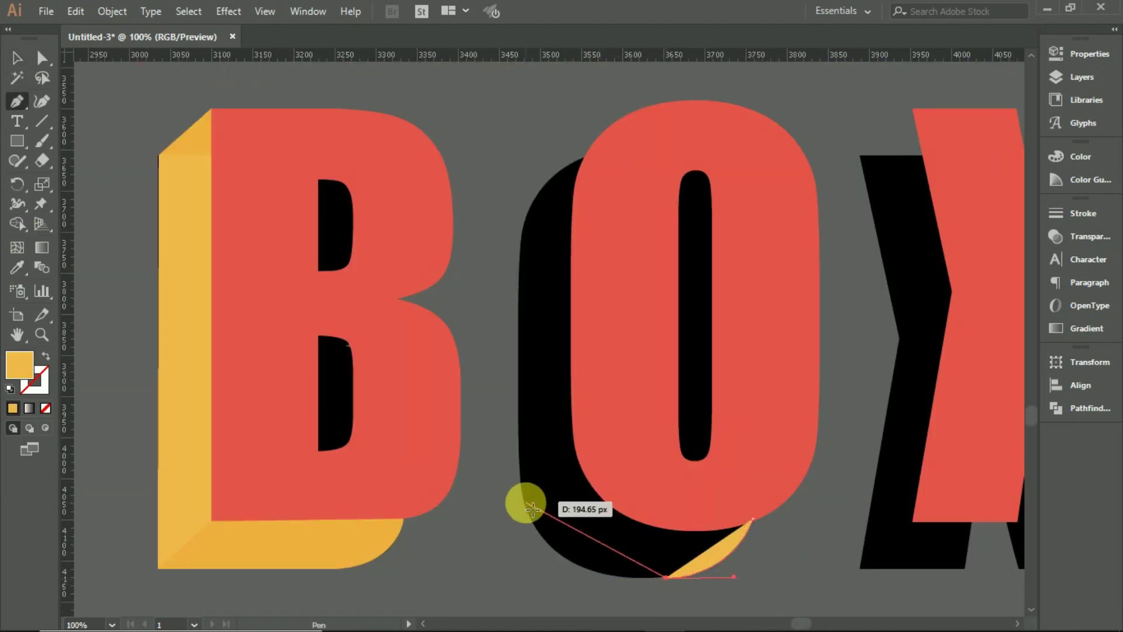
# Step: Trace a facet around the O's black shadow using curved anchors
pyautogui.moveTo(523, 501); pyautogui.dragTo(519, 275)
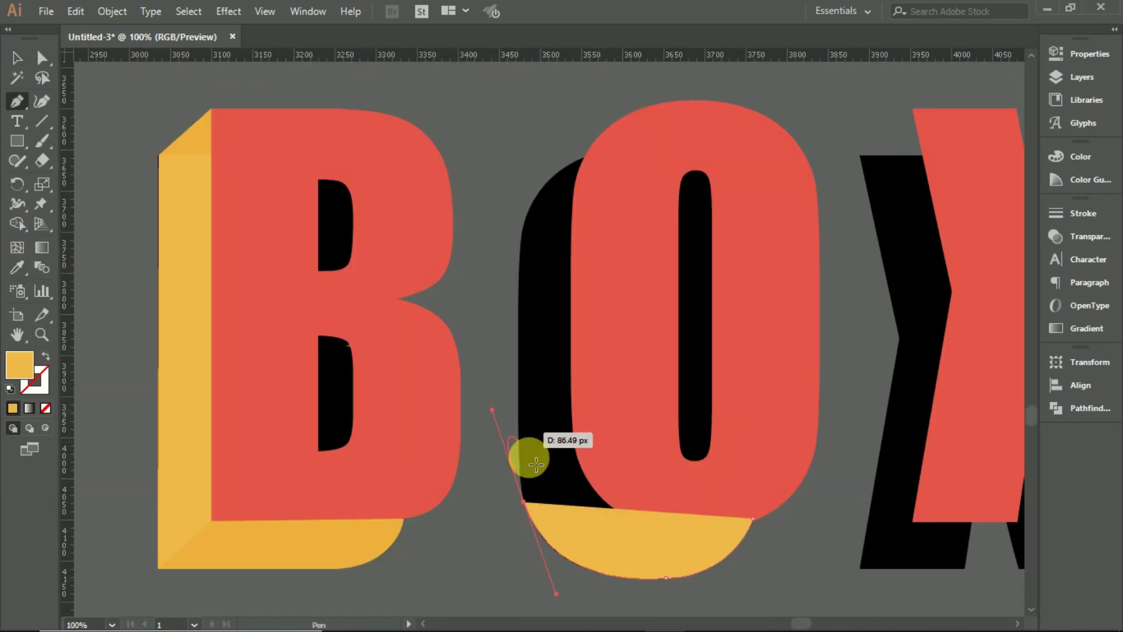
pyautogui.scroll(2, 529, 184)
pyautogui.moveTo(604, 209); pyautogui.dragTo(694, 156)
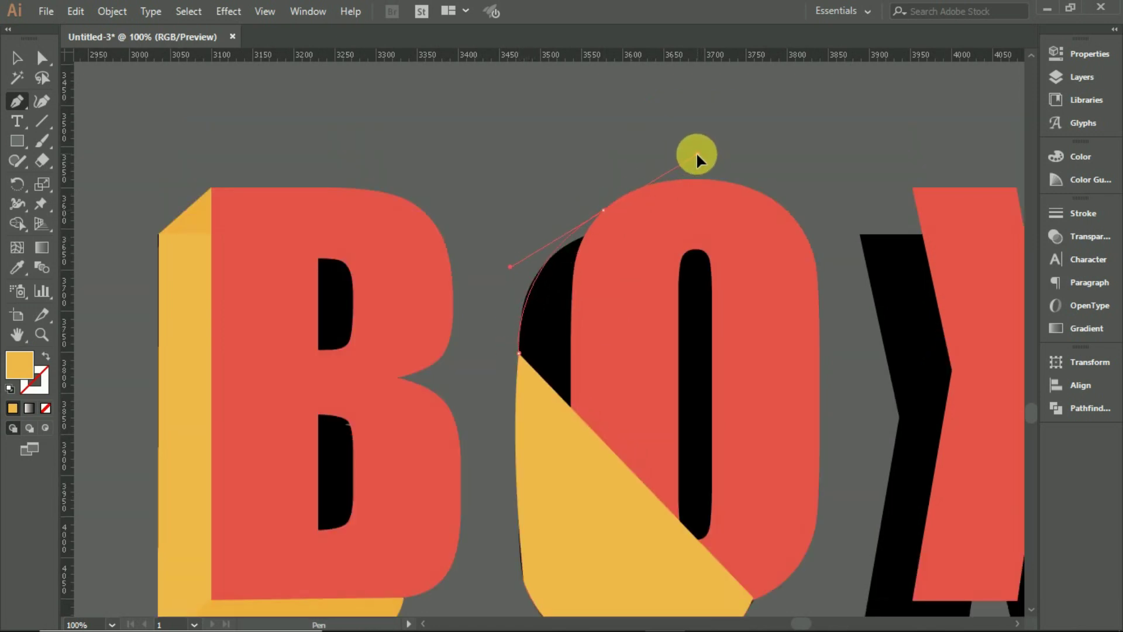
pyautogui.keyDown('alt'); pyautogui.click(604, 209); pyautogui.keyUp('alt')
pyautogui.press('/')
pyautogui.click(571, 349)
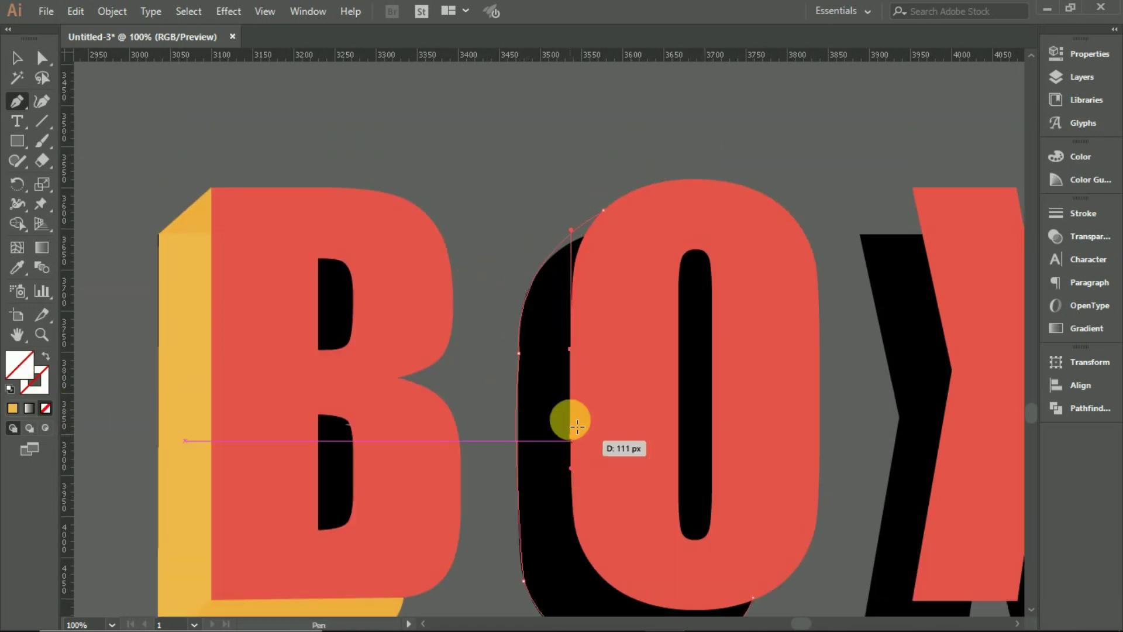
pyautogui.click(572, 515)
pyautogui.scroll(-3, 575, 520)
pyautogui.click(753, 499)
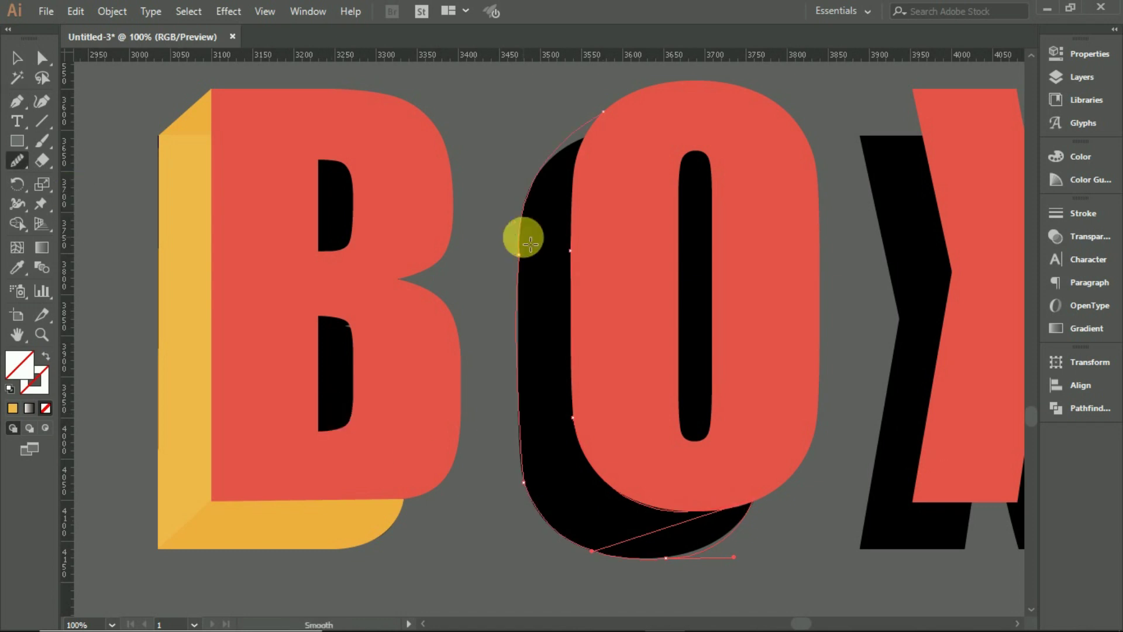
# Step: Fill the O's facet with the B's yellow using the Eyedropper
pyautogui.press('i')
pyautogui.click(183, 291)
pyautogui.press('v')
pyautogui.press('a')
pyautogui.click(930, 352)
pyautogui.hscroll(5, 886, 346)
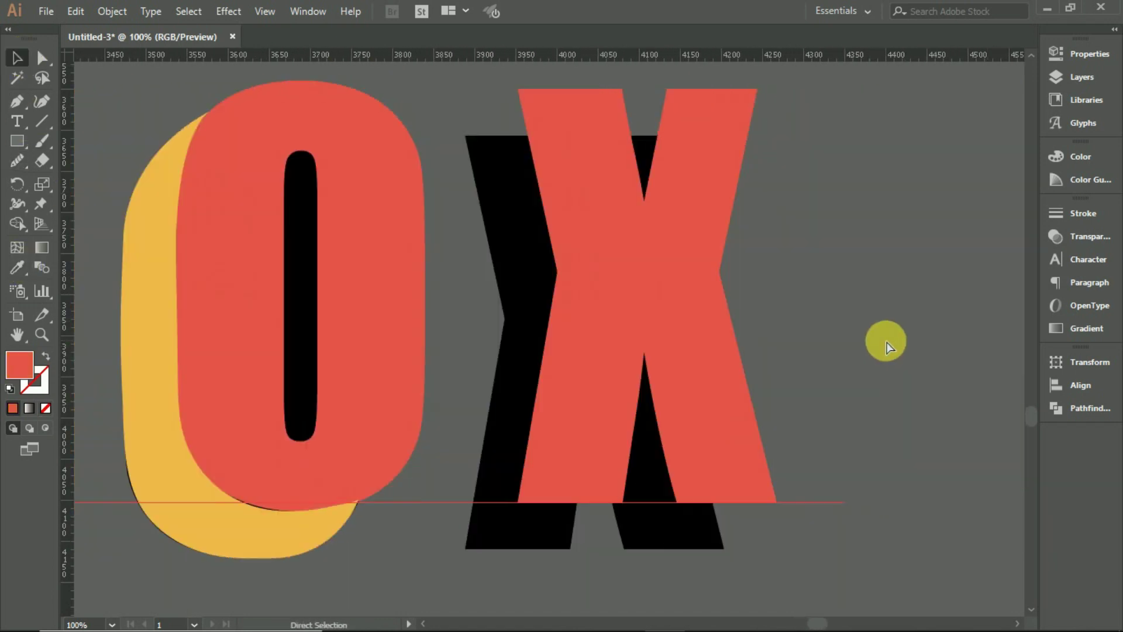
# Step: Draw a small yellow triangle at the X's top-left corner
pyautogui.click(521, 102)
pyautogui.click(463, 137)
pyautogui.click(531, 137)
pyautogui.click(522, 101)
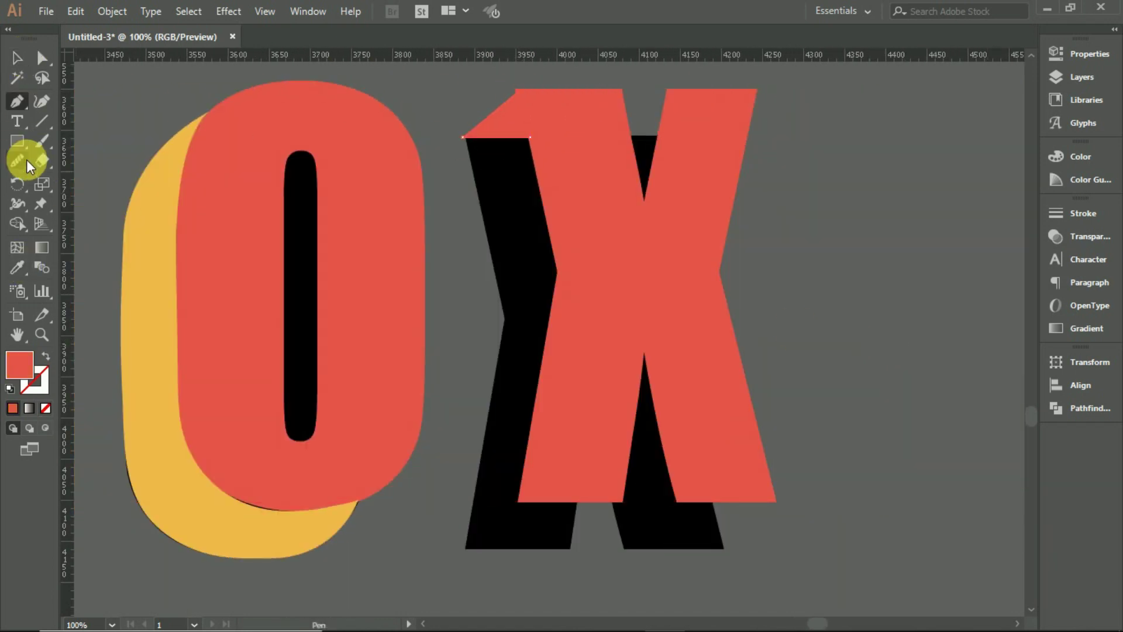
pyautogui.press('i')
pyautogui.hscroll(-3, 103, 317)
pyautogui.click(103, 317)
# Step: Trace the side facet down the X's left shadow edge
pyautogui.press('p')
pyautogui.hotkey('ctrl', '+')
pyautogui.hotkey('ctrl', '+')
pyautogui.click(523, 459)
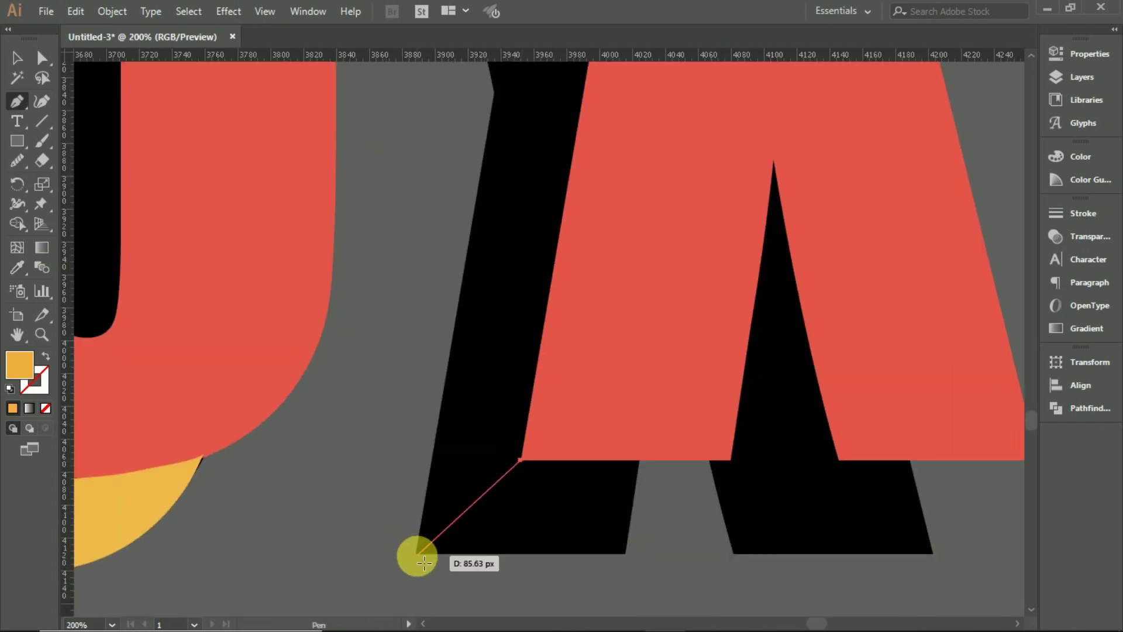
pyautogui.click(414, 553)
pyautogui.scroll(4, 502, 317)
pyautogui.click(492, 311)
pyautogui.scroll(4, 444, 257)
pyautogui.click(414, 201)
pyautogui.click(541, 201)
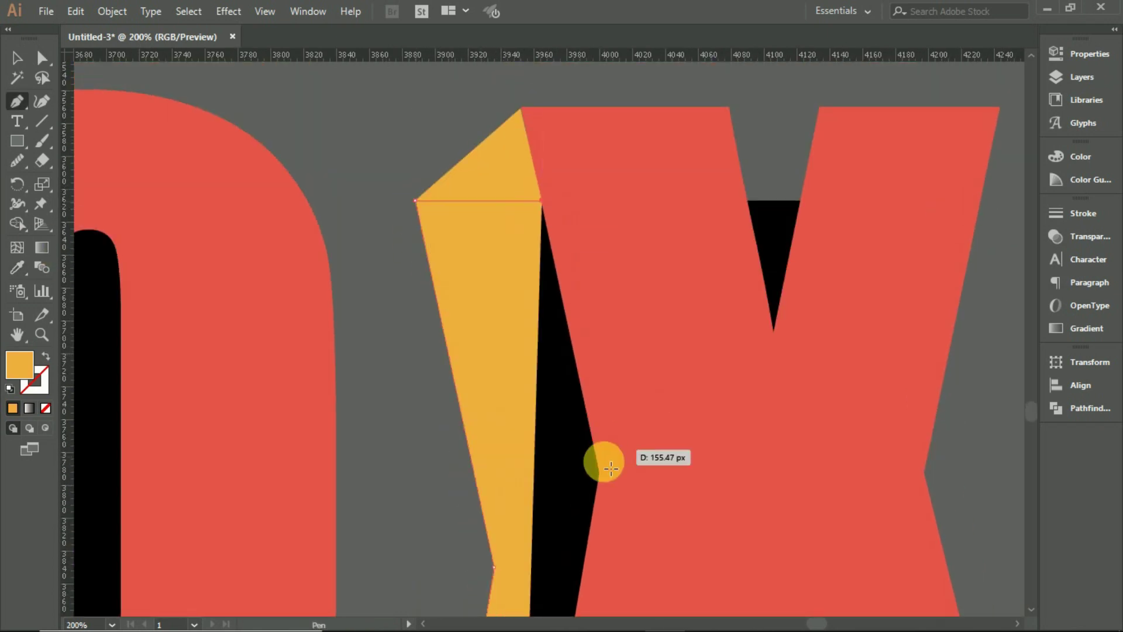
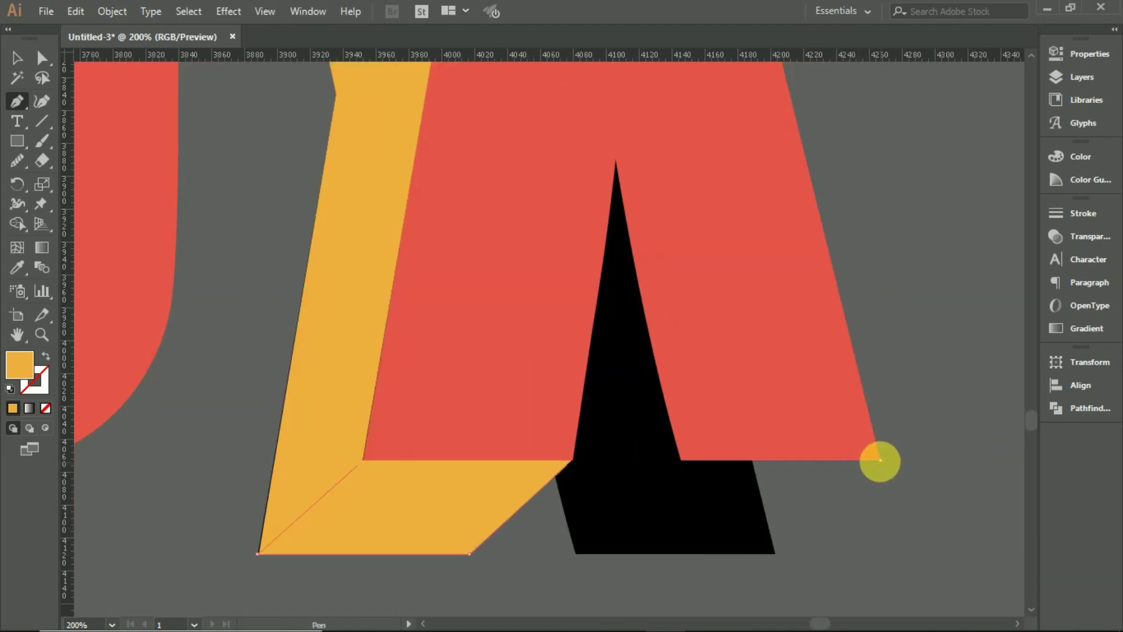
# Step: Close the yellow L-shaped side face and draw a yellow patch over the black shadow
pyautogui.click(880, 460)
pyautogui.click(773, 554)
pyautogui.click(575, 554)
pyautogui.click(682, 462)
pyautogui.click(881, 460)
pyautogui.scroll(-4, 752, 534)
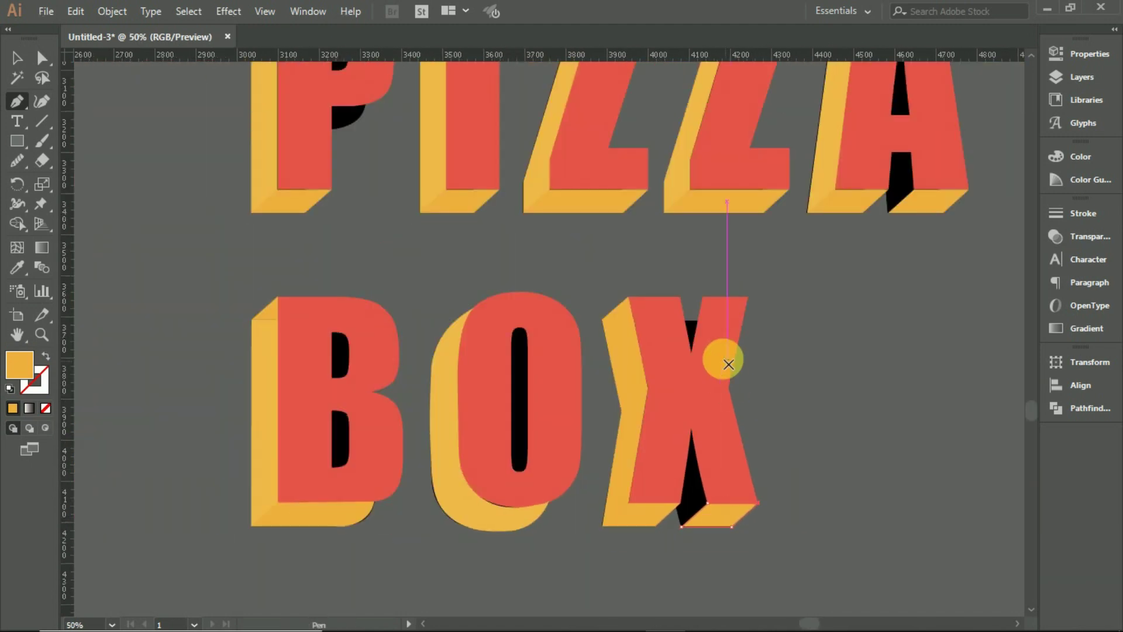
pyautogui.scroll(2, 452, 468)
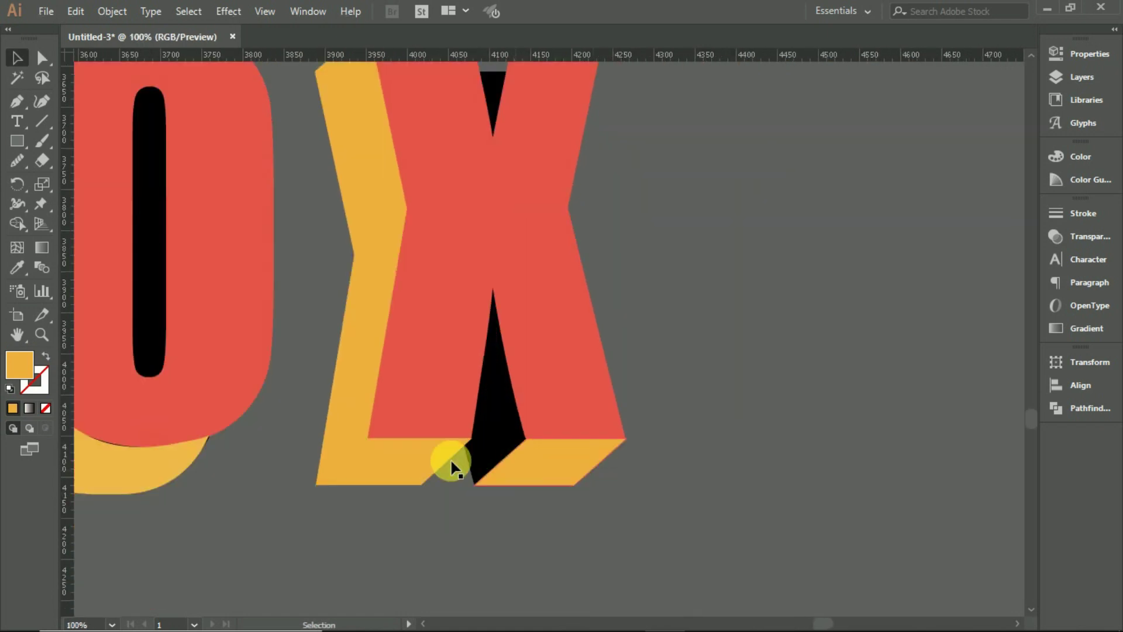
pyautogui.scroll(2, 468, 451)
# Step: Draw a triangle over the X's shadow gap and fill it with the sampled red
pyautogui.click(448, 514)
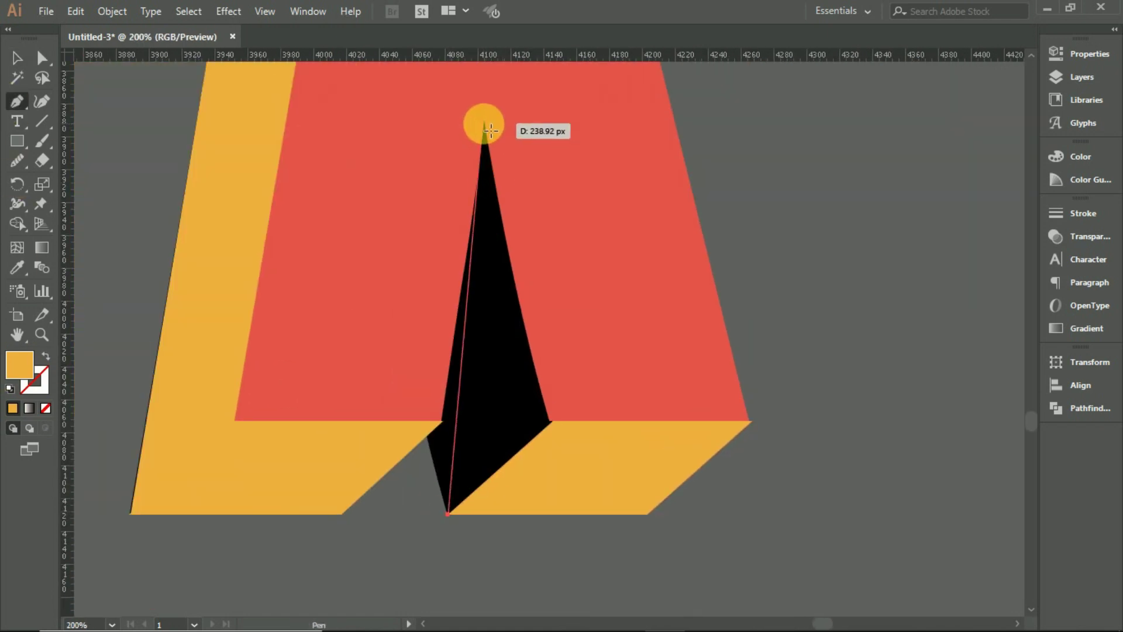
pyautogui.click(483, 124)
pyautogui.click(553, 420)
pyautogui.click(447, 513)
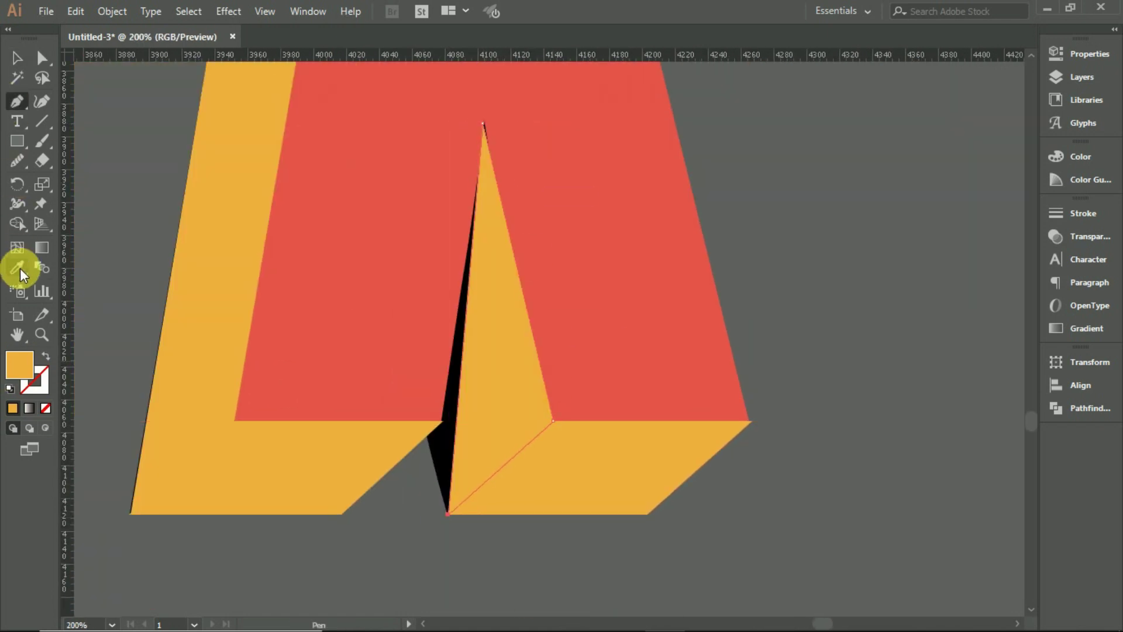
pyautogui.click(21, 274)
pyautogui.click(238, 307)
pyautogui.press('a')
pyautogui.scroll(-4, 828, 317)
# Step: Show the black-shadow layer and draw a closed triangle over the A's shadow gap
pyautogui.click(1079, 77)
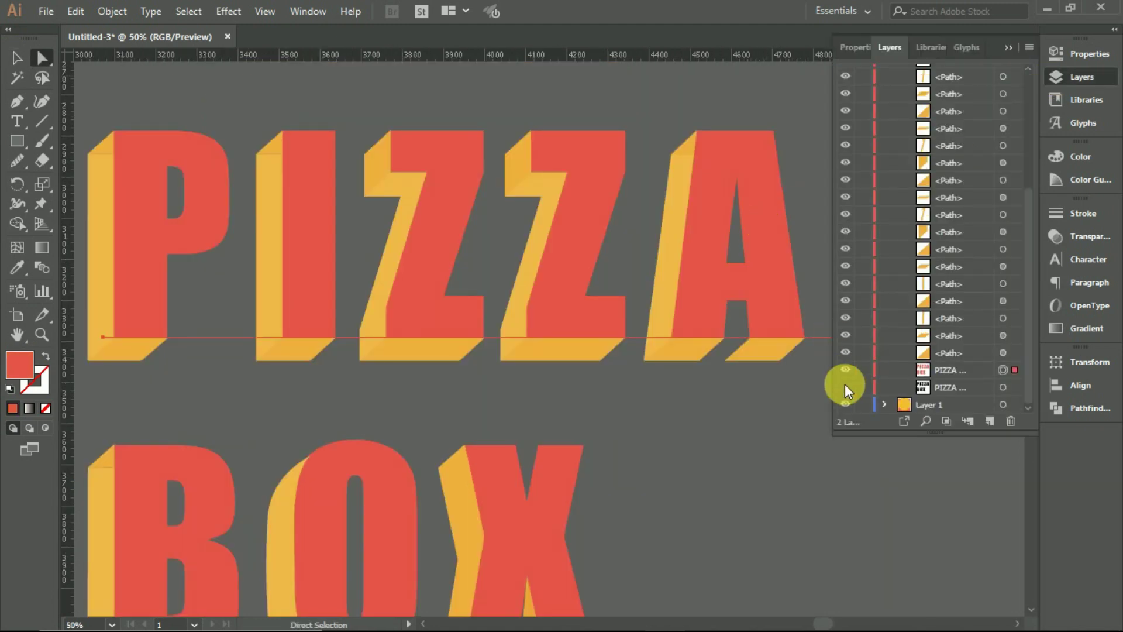
pyautogui.click(845, 386)
pyautogui.scroll(3, 735, 351)
pyautogui.click(17, 100)
pyautogui.click(752, 387)
pyautogui.click(648, 480)
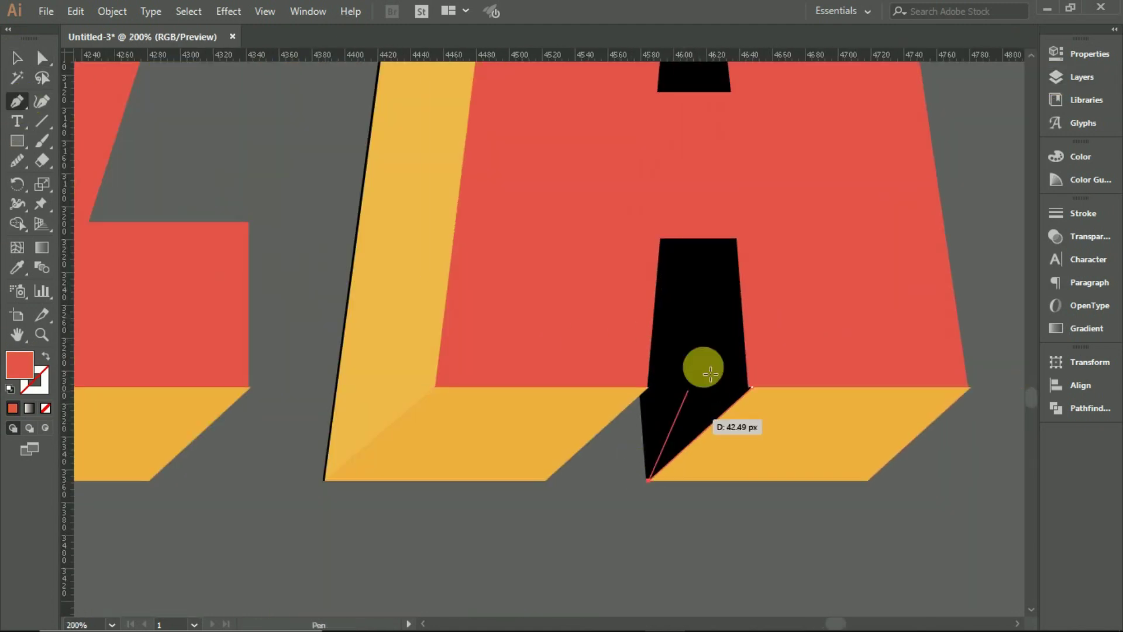
pyautogui.click(735, 240)
pyautogui.click(752, 387)
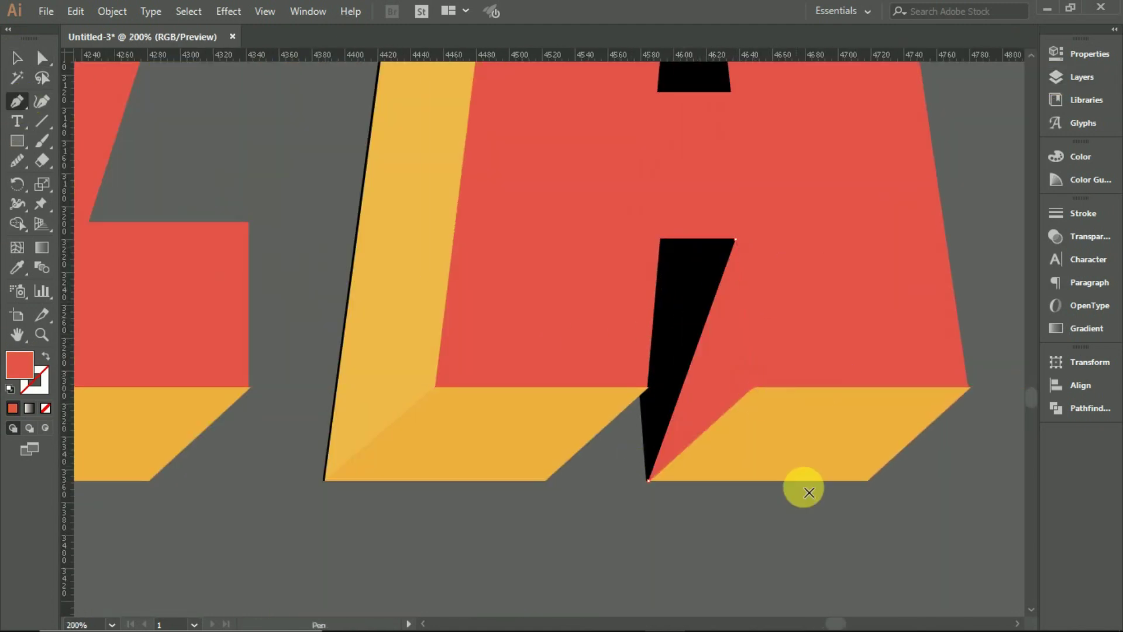
# Step: Fill the A's shadow triangle orange and clear the selection
pyautogui.scroll(-4, 803, 489)
pyautogui.scroll(-3, 797, 492)
pyautogui.click(17, 268)
pyautogui.click(570, 471)
pyautogui.click(17, 57)
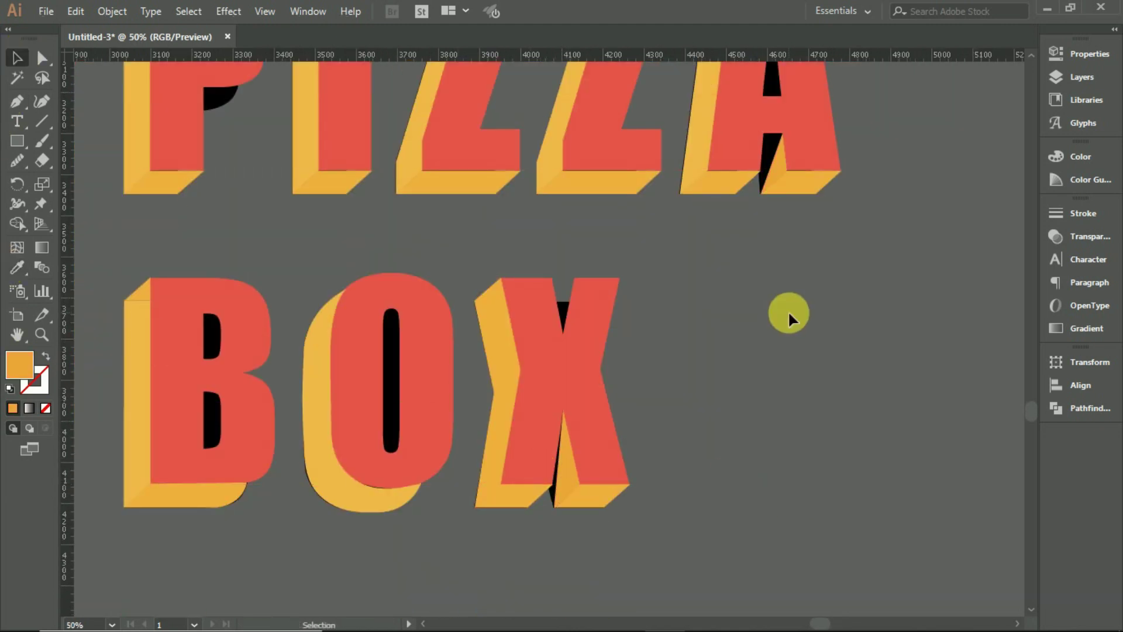
pyautogui.scroll(3, 789, 316)
# Step: Marquee-select the whole PIZZA BOX lettering
pyautogui.hotkey('ctrl', 'a')
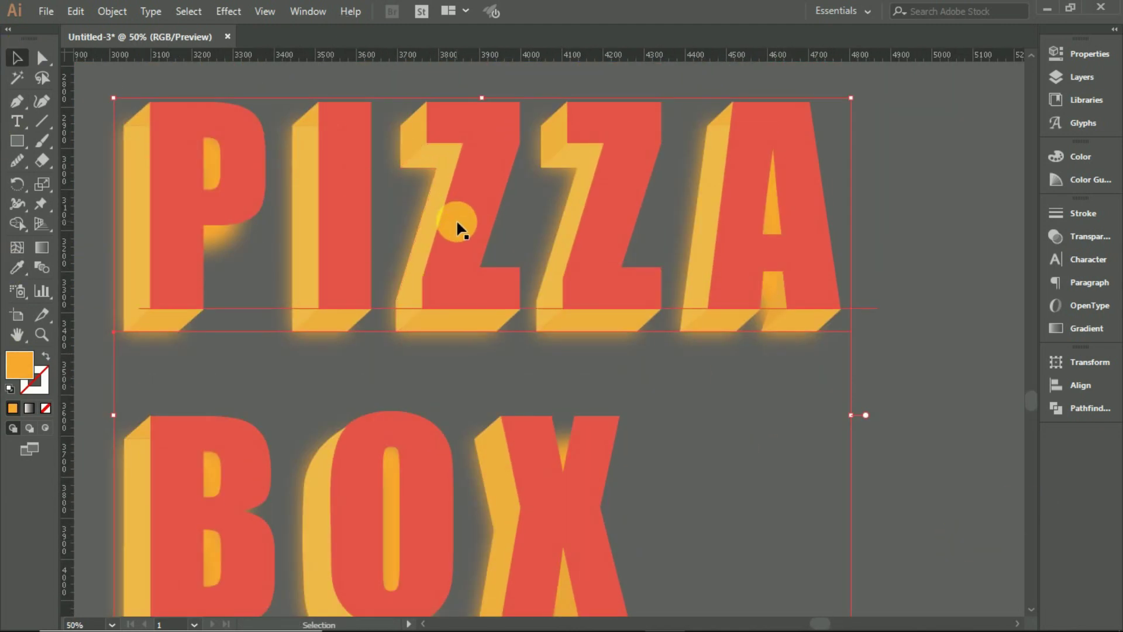
pyautogui.rightClick(459, 228)
pyautogui.click(713, 243)
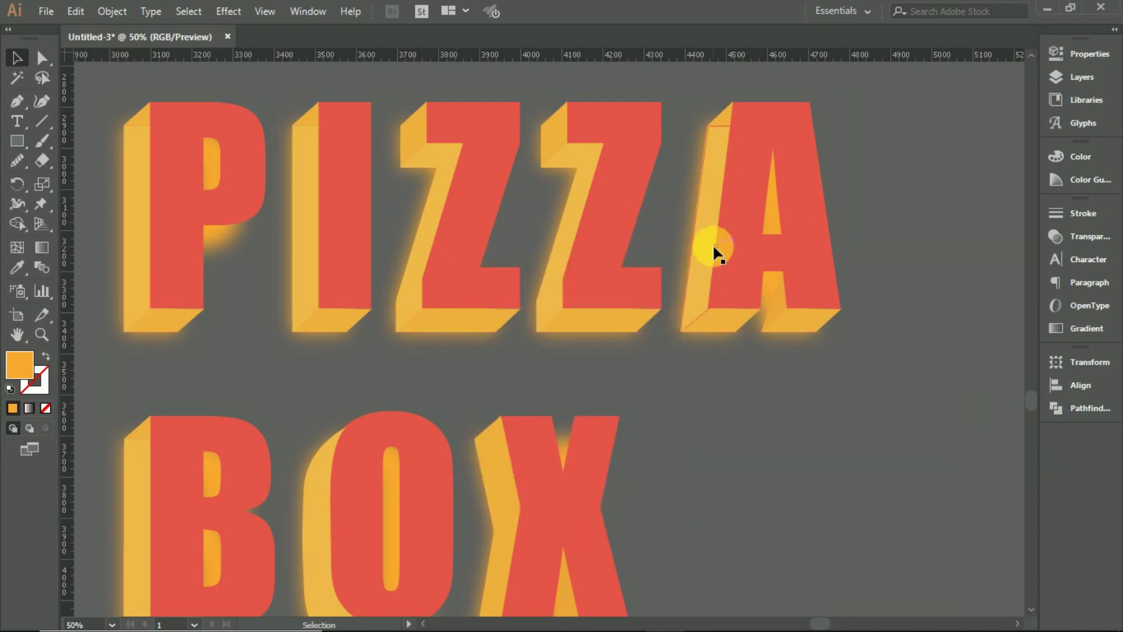
pyautogui.scroll(-1, 741, 432)
pyautogui.moveTo(848, 595); pyautogui.dragTo(363, 267)
pyautogui.scroll(-1, 363, 268)
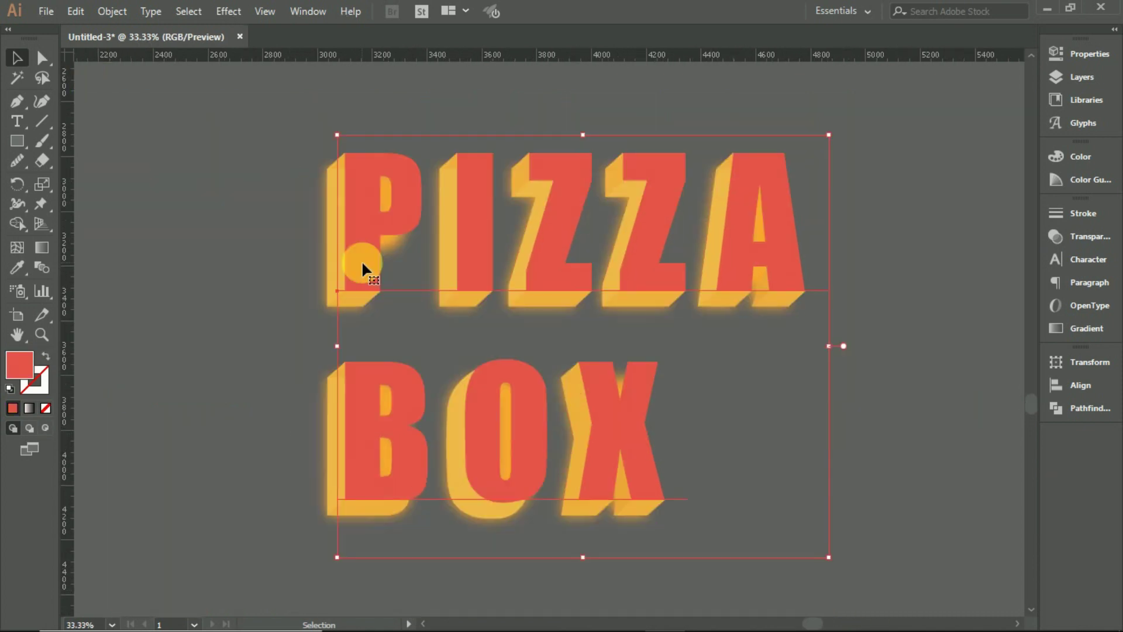
# Step: Expand the lettering with Object > Expand and ungroup it
pyautogui.click(111, 11)
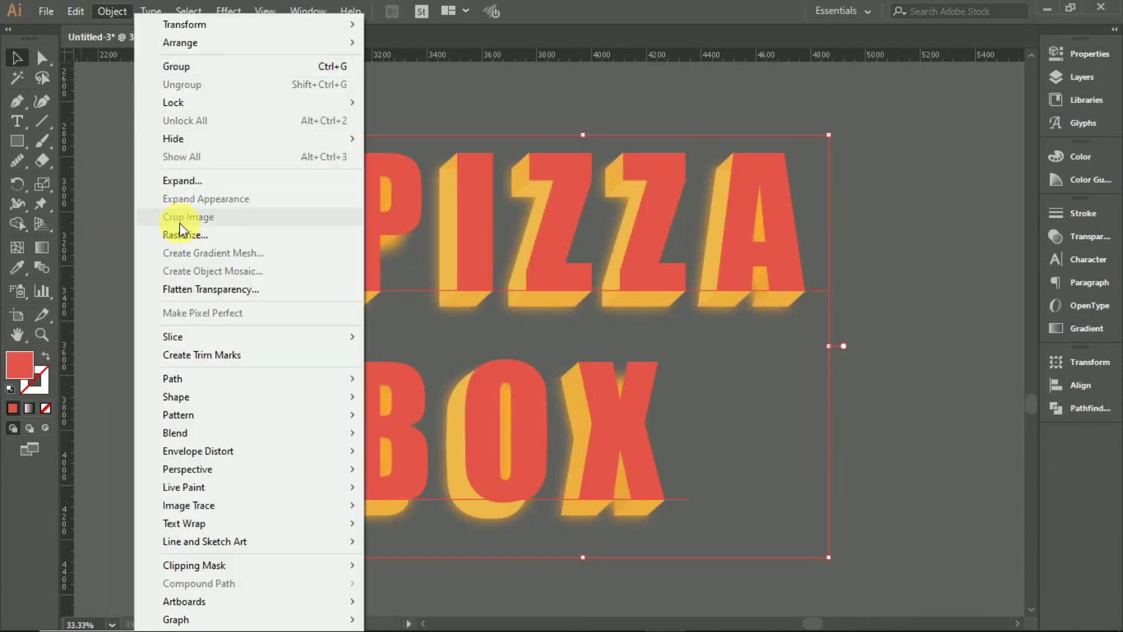
pyautogui.click(170, 178)
pyautogui.click(521, 381)
pyautogui.rightClick(370, 201)
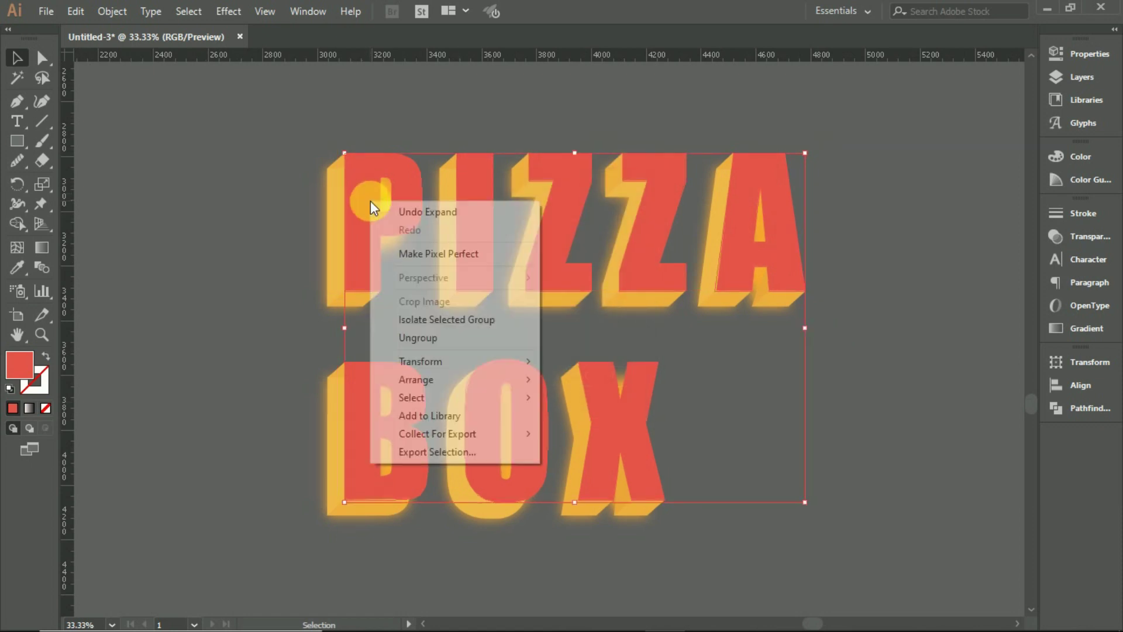
pyautogui.click(439, 339)
pyautogui.rightClick(381, 421)
pyautogui.click(350, 178)
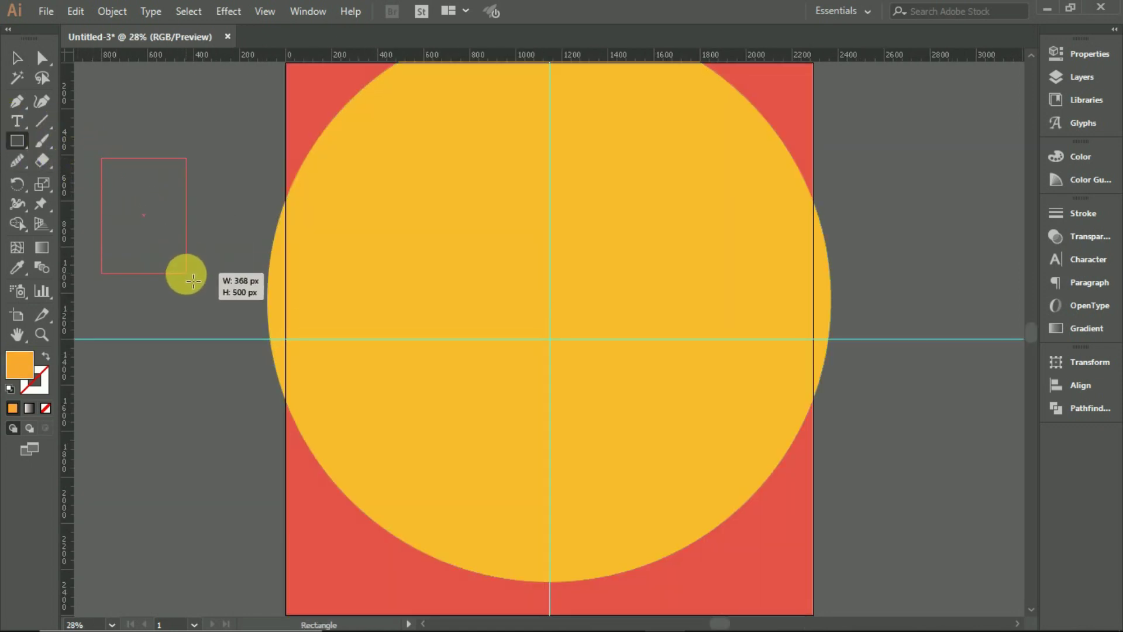
# Step: Draw a rectangle beside the artboard and round its corners to about 58.93 px
pyautogui.moveTo(102, 158); pyautogui.dragTo(177, 240)
pyautogui.press('v')
pyautogui.moveTo(163, 166); pyautogui.dragTo(163, 166)
pyautogui.click(217, 213)
pyautogui.click(138, 199)
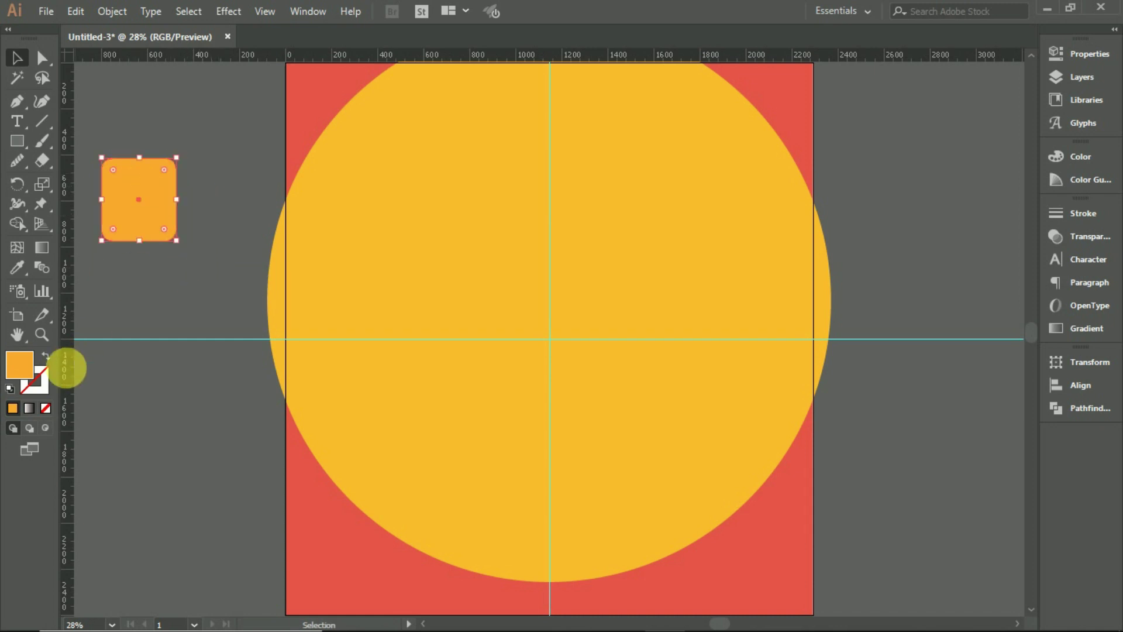
# Step: Fill the rounded square near-black #020202 and move it onto the yellow circle
pyautogui.doubleClick(21, 366)
pyautogui.moveTo(702, 314)
pyautogui.mouseDown()
pyautogui.moveTo(672, 371)
pyautogui.moveTo(562, 398)
pyautogui.mouseUp()
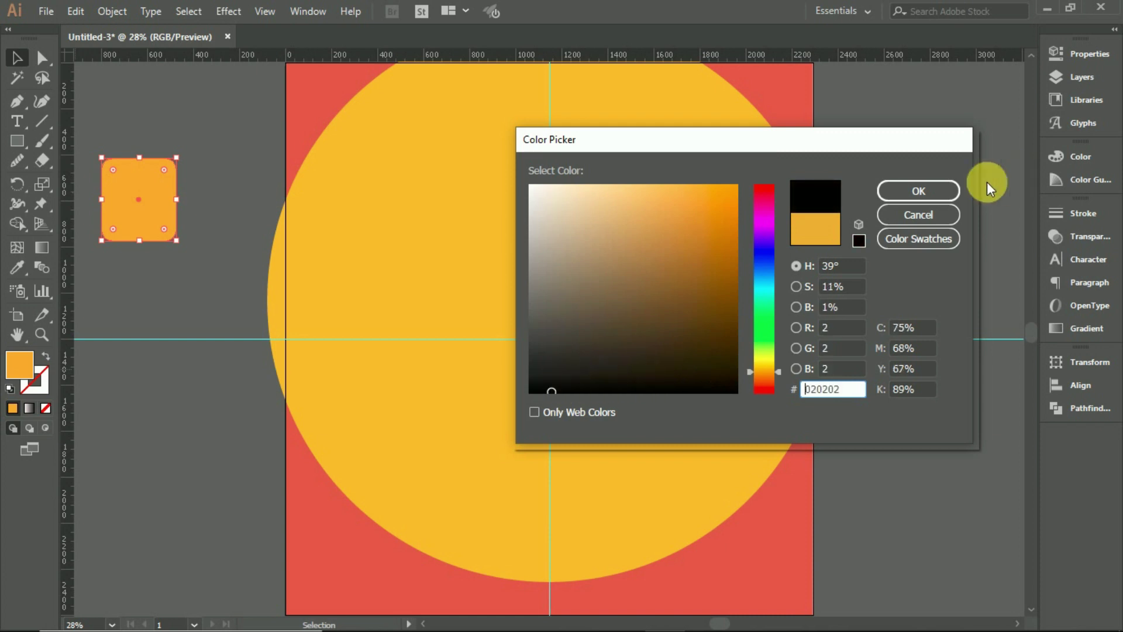
pyautogui.click(919, 190)
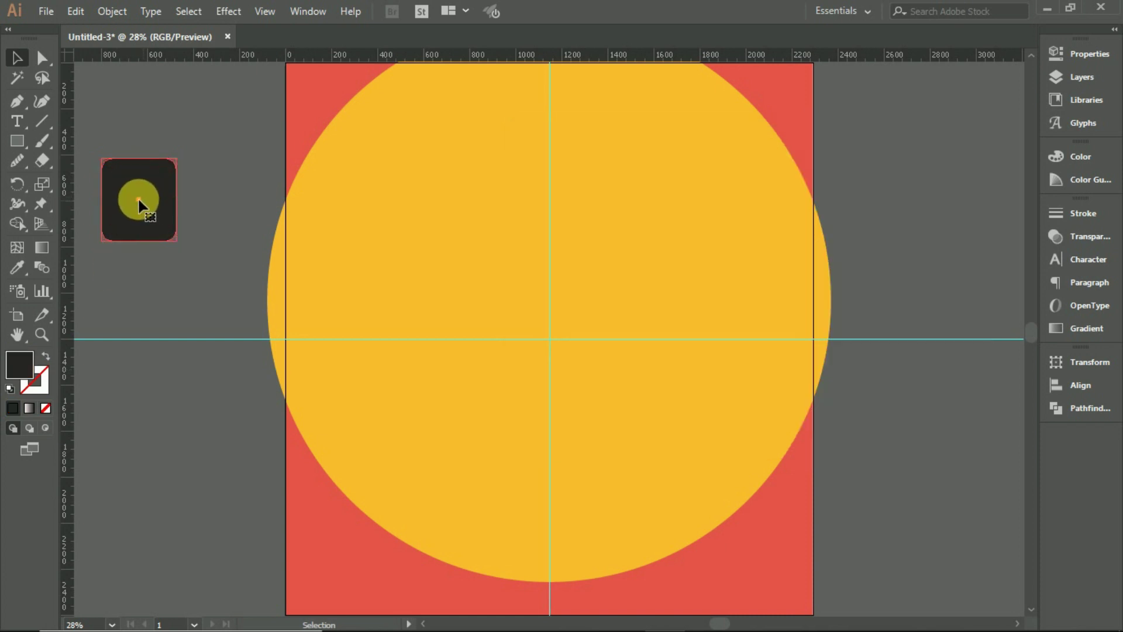
pyautogui.moveTo(138, 199); pyautogui.dragTo(350, 281)
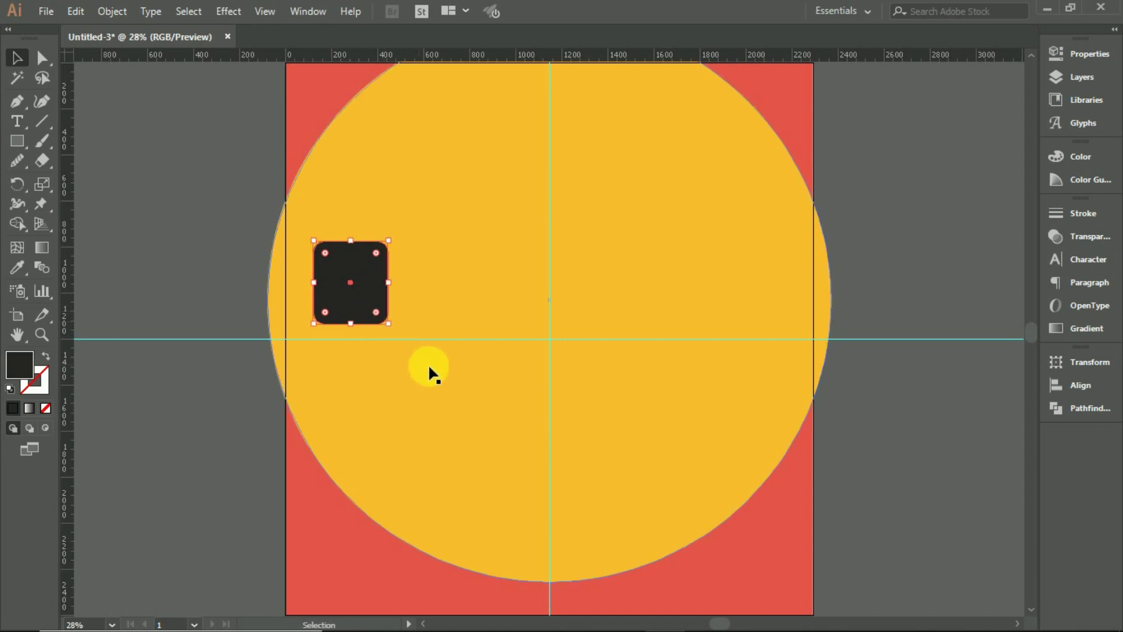
# Step: Duplicate the dark square into a row of five and centre it on the guide
pyautogui.hotkey('ctrl', '-')
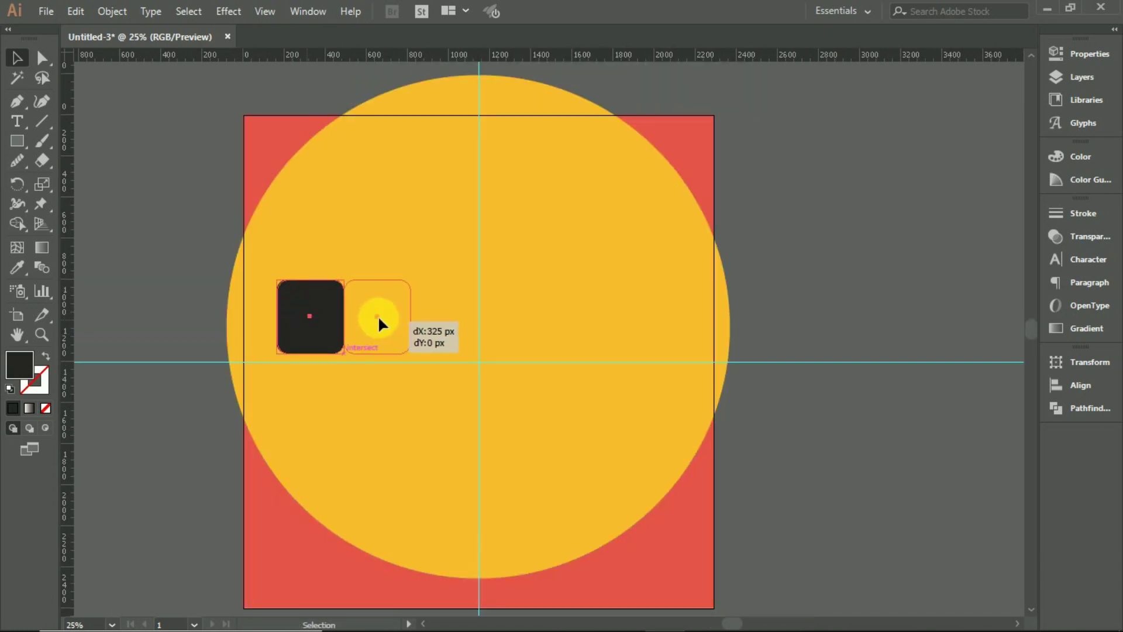
pyautogui.moveTo(380, 317); pyautogui.dragTo(378, 315)
pyautogui.hotkey('ctrl', 'd')
pyautogui.hotkey('ctrl', 'd')
pyautogui.hotkey('ctrl', 'd')
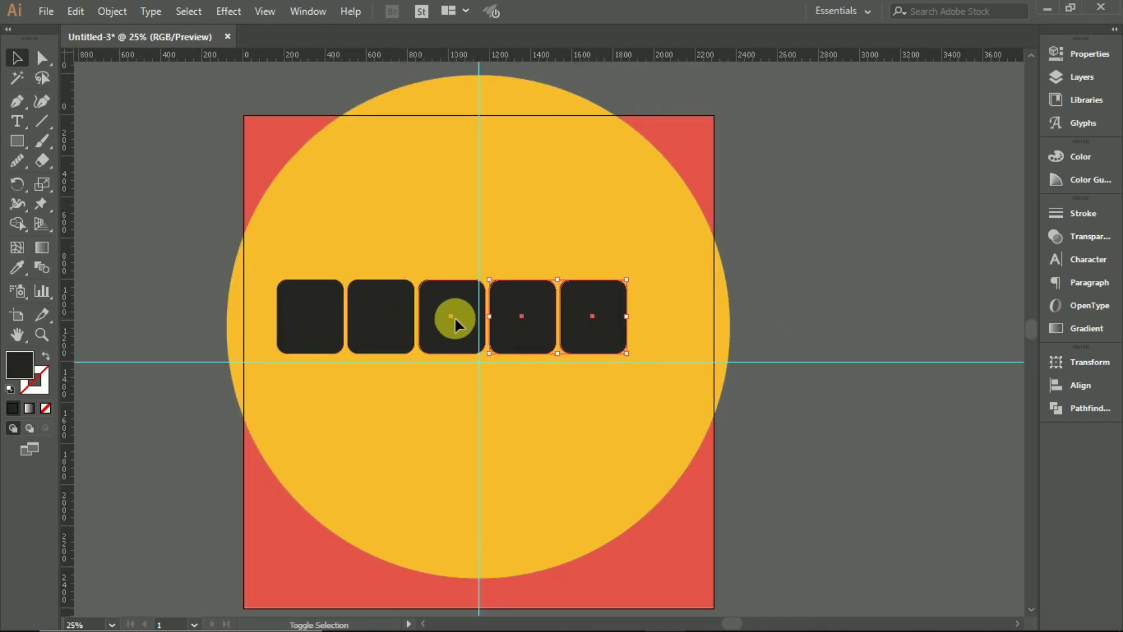
pyautogui.moveTo(486, 329); pyautogui.dragTo(501, 328)
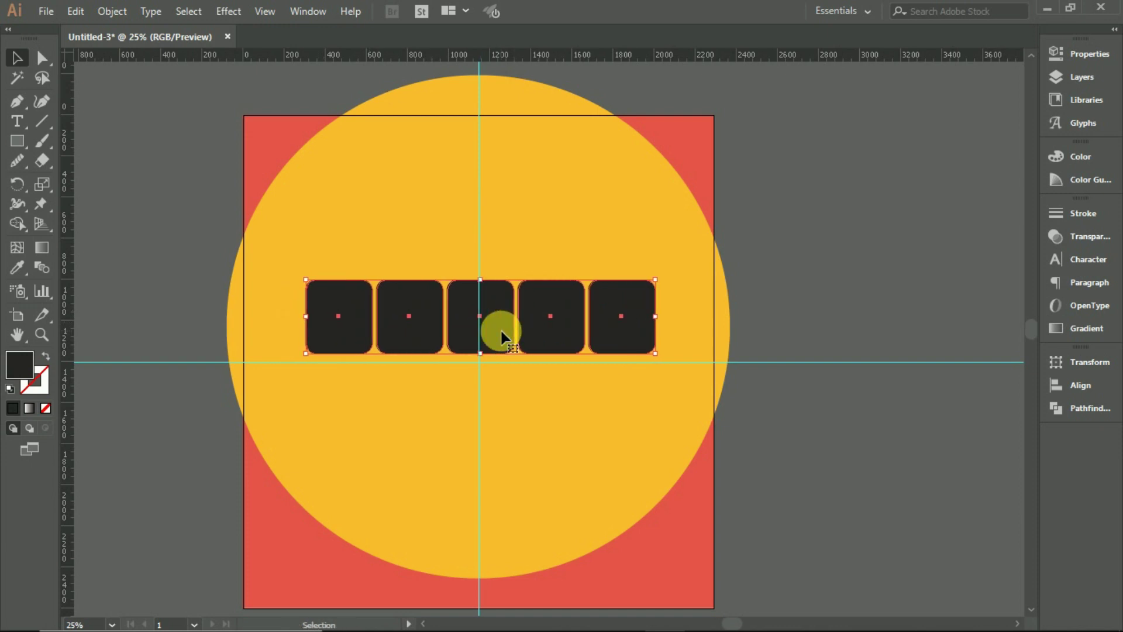
# Step: Copy the middle three squares directly beneath the row
pyautogui.hotkey('ctrl', 'shift', 'a')
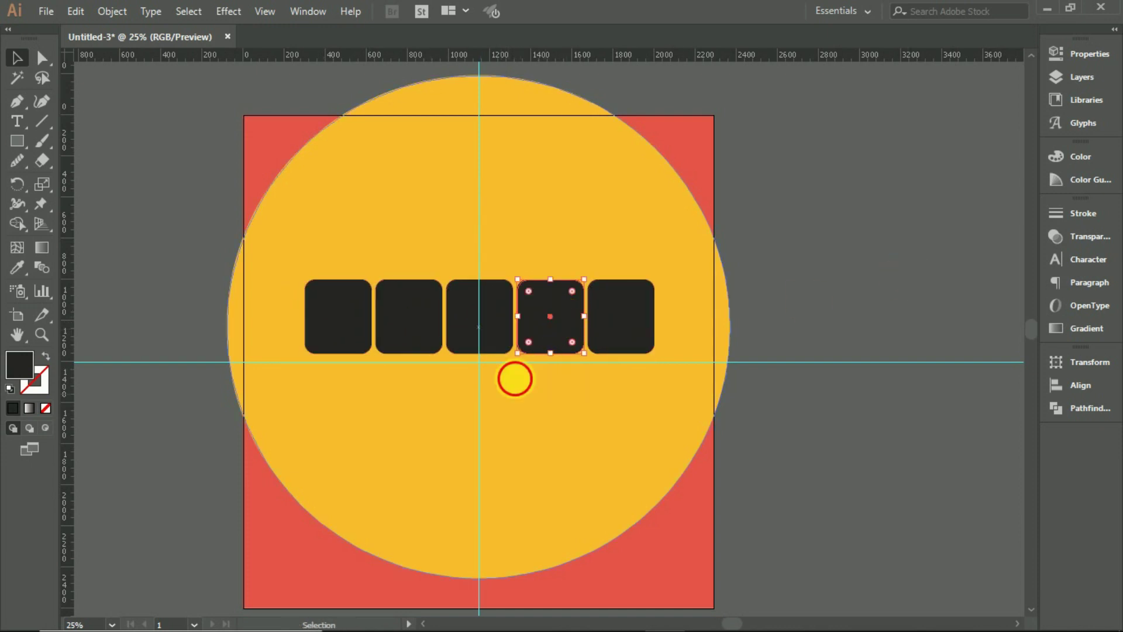
pyautogui.keyDown('shift'); pyautogui.click(471, 317); pyautogui.keyUp('shift')
pyautogui.keyDown('shift'); pyautogui.click(414, 318); pyautogui.keyUp('shift')
pyautogui.moveTo(534, 326); pyautogui.dragTo(533, 418)
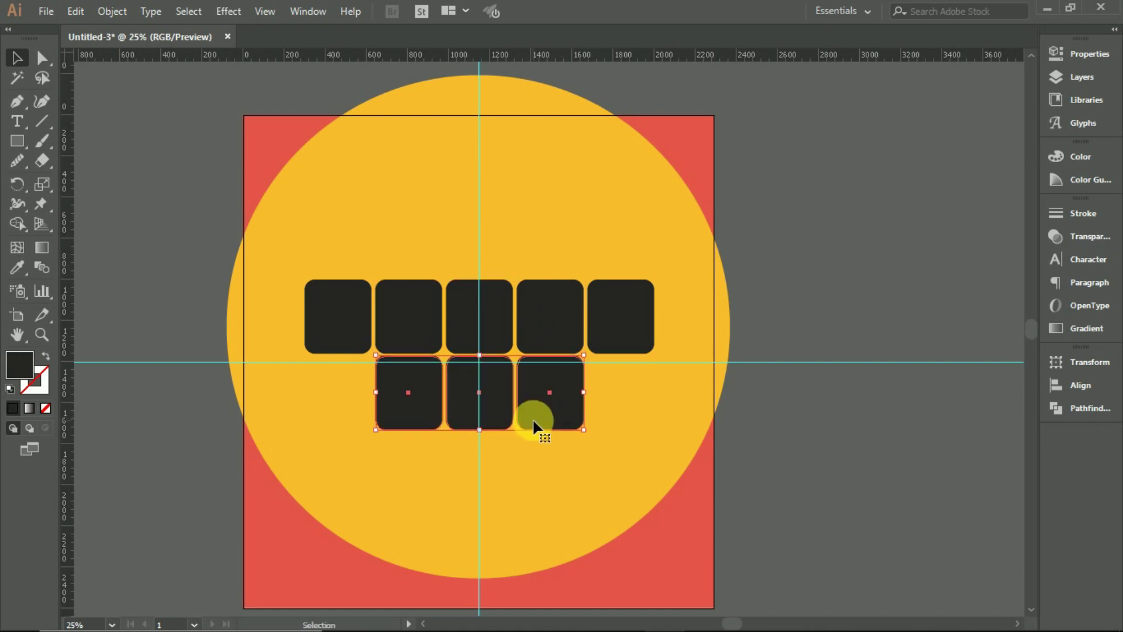
pyautogui.hotkey('ctrl', '0')
pyautogui.scroll(4, 523, 383)
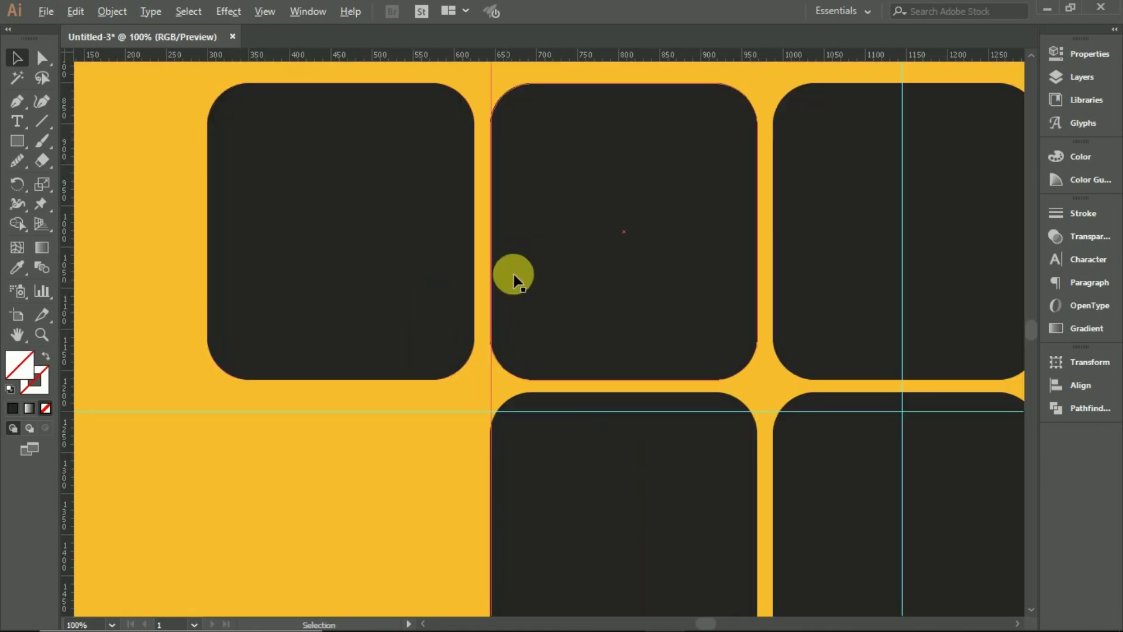
pyautogui.scroll(-1, 595, 430)
pyautogui.hotkey('ctrl', '0')
pyautogui.press('v')
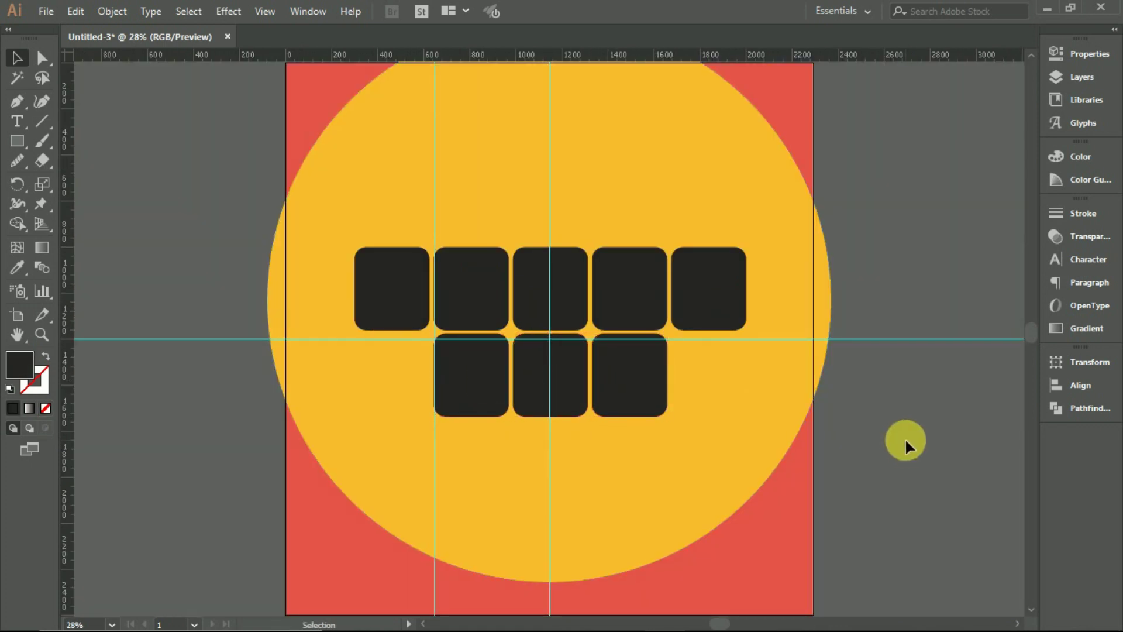
# Step: Delete the extra left vertical guide
pyautogui.click(659, 375)
pyautogui.keyDown('shift'); pyautogui.click(556, 381); pyautogui.keyUp('shift')
pyautogui.keyDown('shift'); pyautogui.click(502, 401); pyautogui.keyUp('shift')
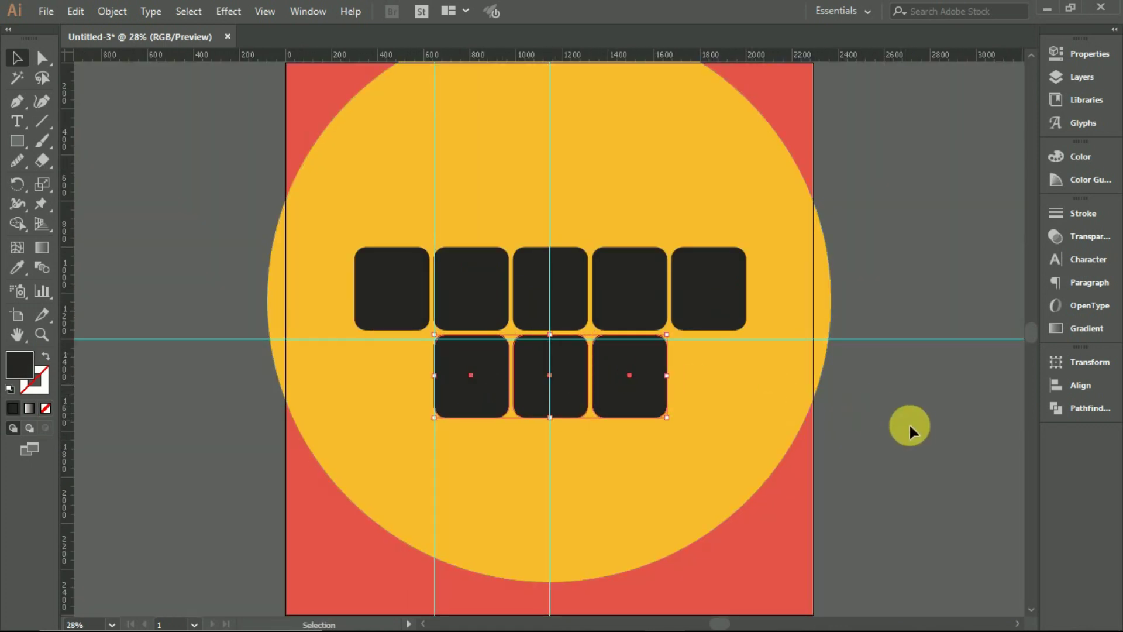
pyautogui.click(434, 492)
pyautogui.press('Delete')
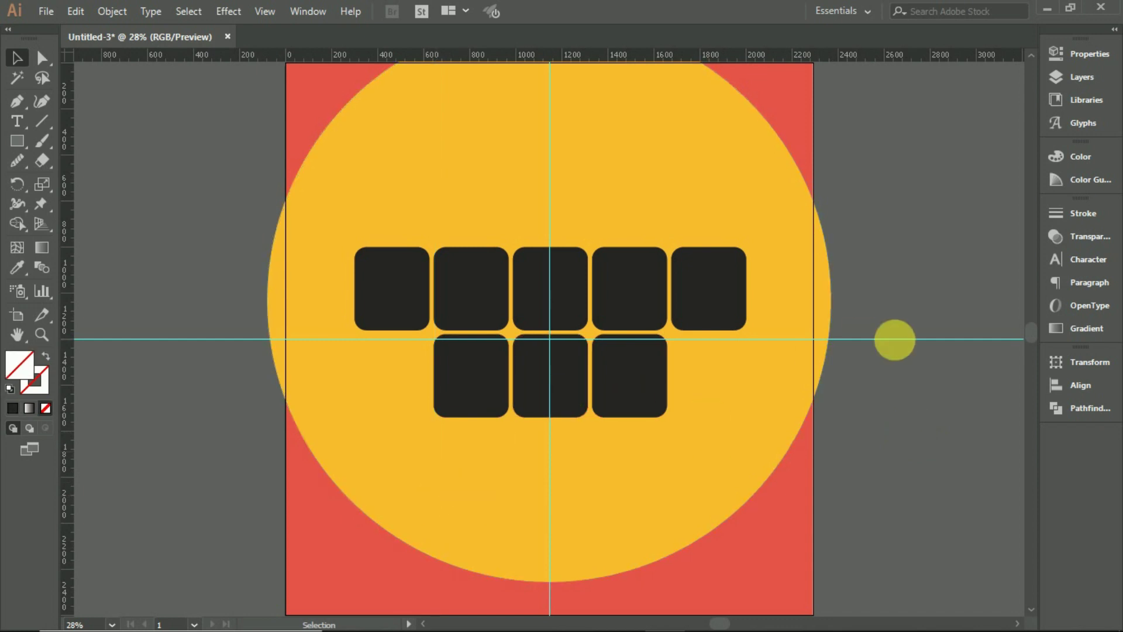
# Step: Zoom out and select the top-row and lower rounded squares, then deselect them
pyautogui.hotkey('ctrl', '-')
pyautogui.hotkey('ctrl', '-')
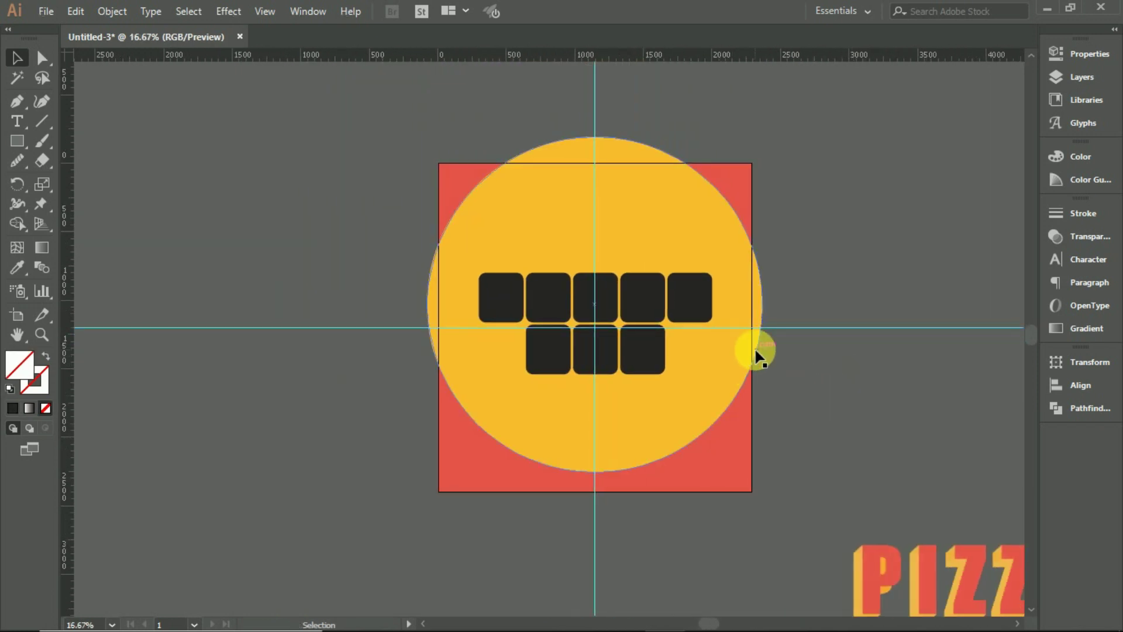
pyautogui.keyDown('shift'); pyautogui.click(689, 297); pyautogui.keyUp('shift')
pyautogui.keyDown('shift'); pyautogui.click(642, 297); pyautogui.keyUp('shift')
pyautogui.keyDown('shift'); pyautogui.click(595, 297); pyautogui.keyUp('shift')
pyautogui.keyDown('shift'); pyautogui.click(548, 297); pyautogui.keyUp('shift')
pyautogui.keyDown('shift'); pyautogui.click(501, 298); pyautogui.keyUp('shift')
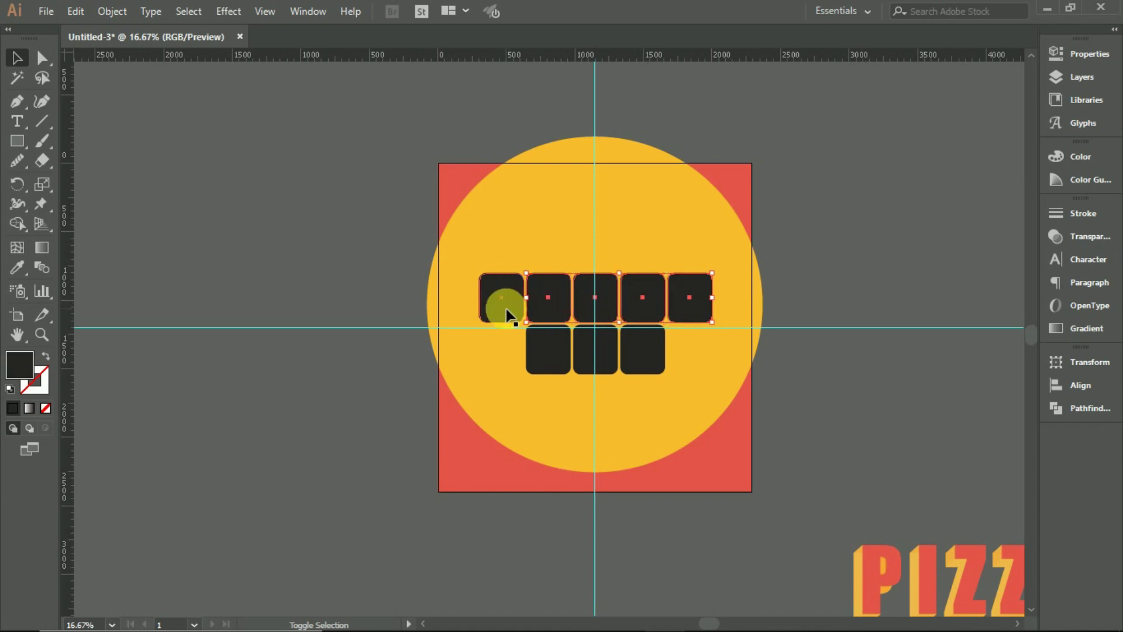
pyautogui.keyDown('shift'); pyautogui.click(547, 349); pyautogui.keyUp('shift')
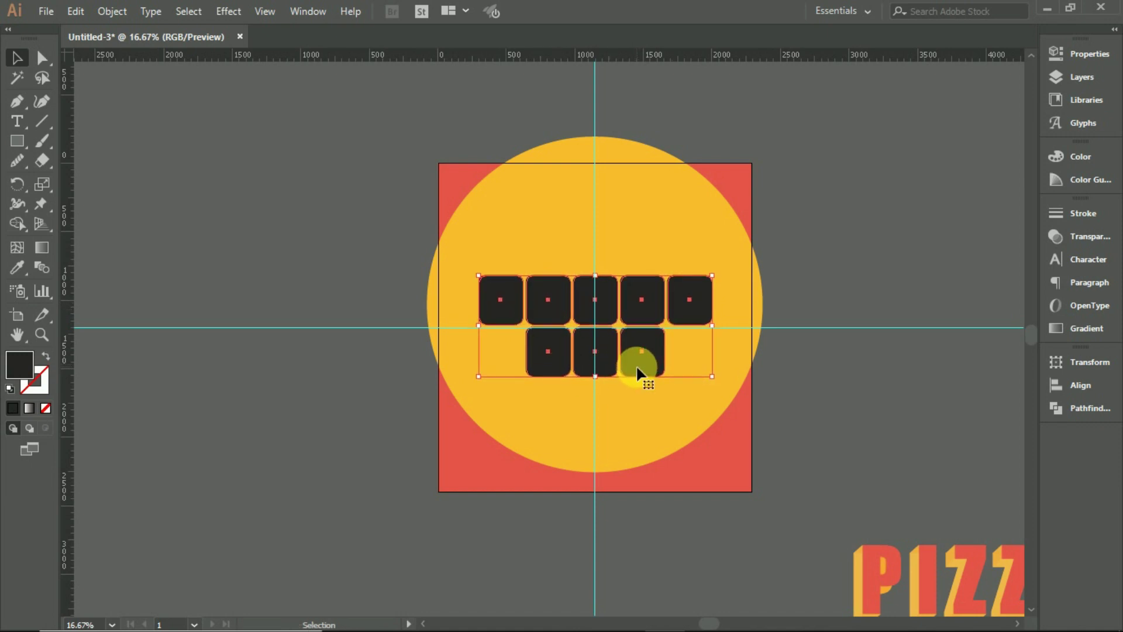
pyautogui.click(847, 363)
# Step: Move the letter P into the first dark rounded square
pyautogui.hotkey('ctrl', '0')
pyautogui.scroll(-3, 847, 364)
pyautogui.moveTo(909, 544)
pyautogui.mouseDown()
pyautogui.moveTo(507, 331)
pyautogui.moveTo(787, 350)
pyautogui.mouseUp()
pyautogui.scroll(3, 507, 339)
# Step: Move the letter I into the second rounded square
pyautogui.hscroll(5, 985, 351)
pyautogui.click(985, 345)
pyautogui.scroll(-1, 877, 332)
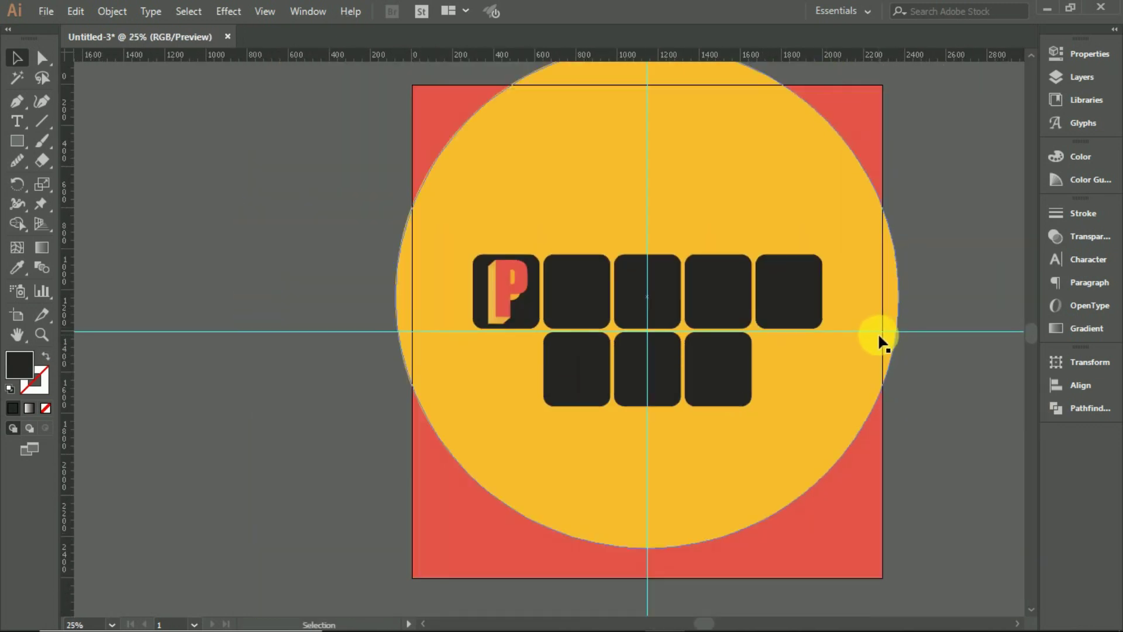
pyautogui.scroll(-2, 872, 333)
pyautogui.moveTo(929, 468)
pyautogui.mouseDown()
pyautogui.moveTo(497, 303)
pyautogui.moveTo(656, 293)
pyautogui.mouseUp()
pyautogui.scroll(3, 719, 369)
pyautogui.scroll(-6, 737, 404)
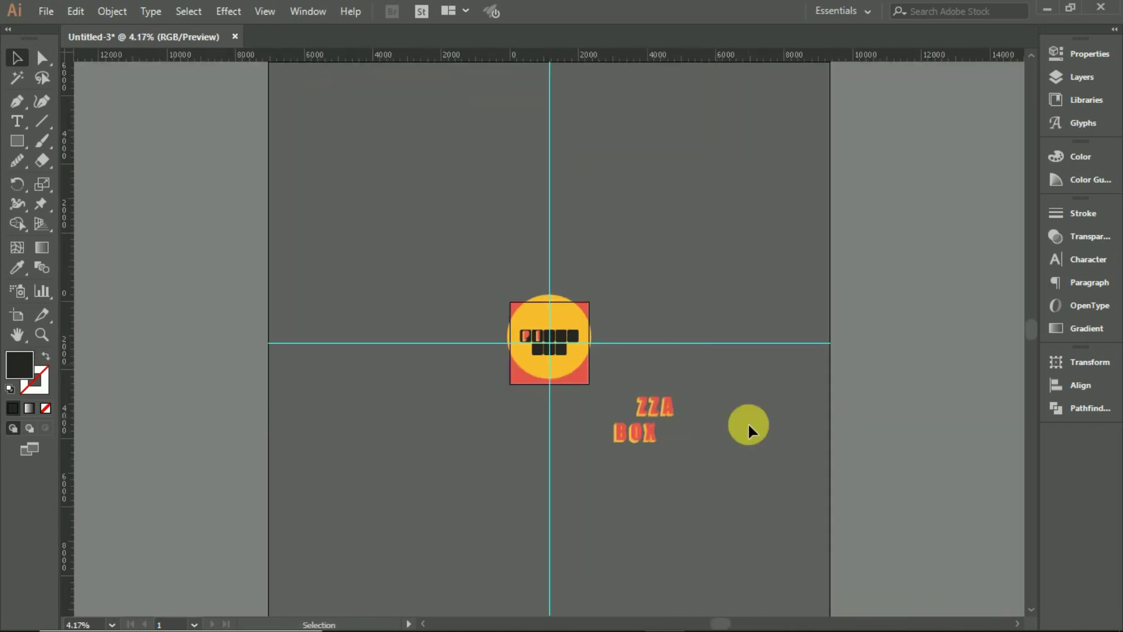
# Step: Place Z, Z, A, B, O and X into the remaining squares and fit the artboard
pyautogui.moveTo(602, 401)
pyautogui.mouseDown()
pyautogui.moveTo(672, 451)
pyautogui.moveTo(668, 433)
pyautogui.mouseUp()
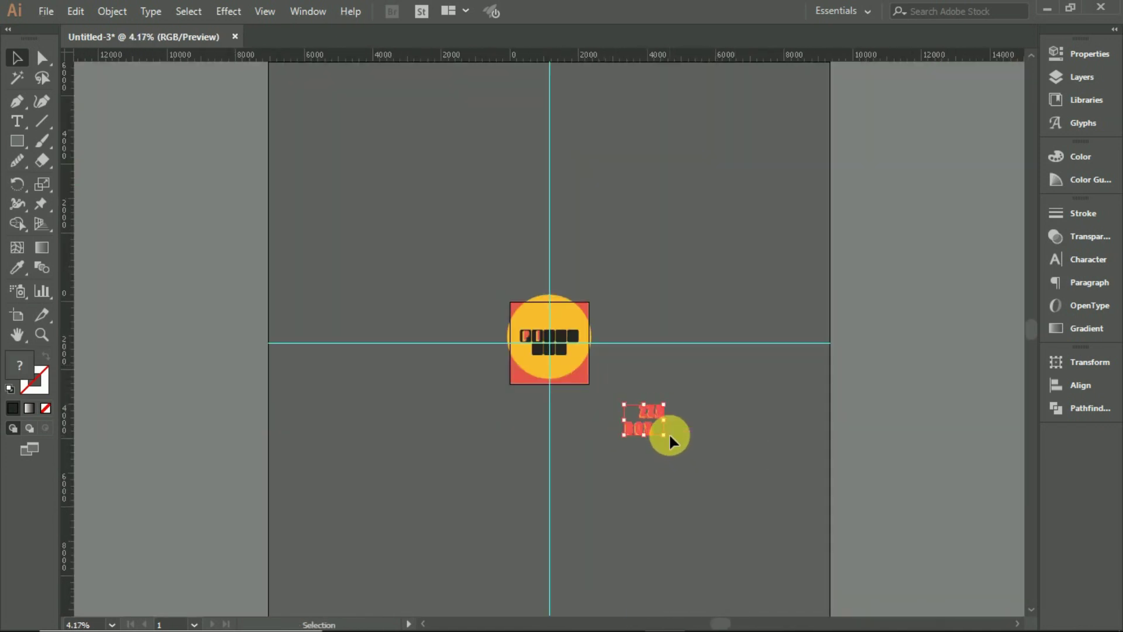
pyautogui.scroll(3, 654, 380)
pyautogui.moveTo(726, 475); pyautogui.dragTo(445, 249)
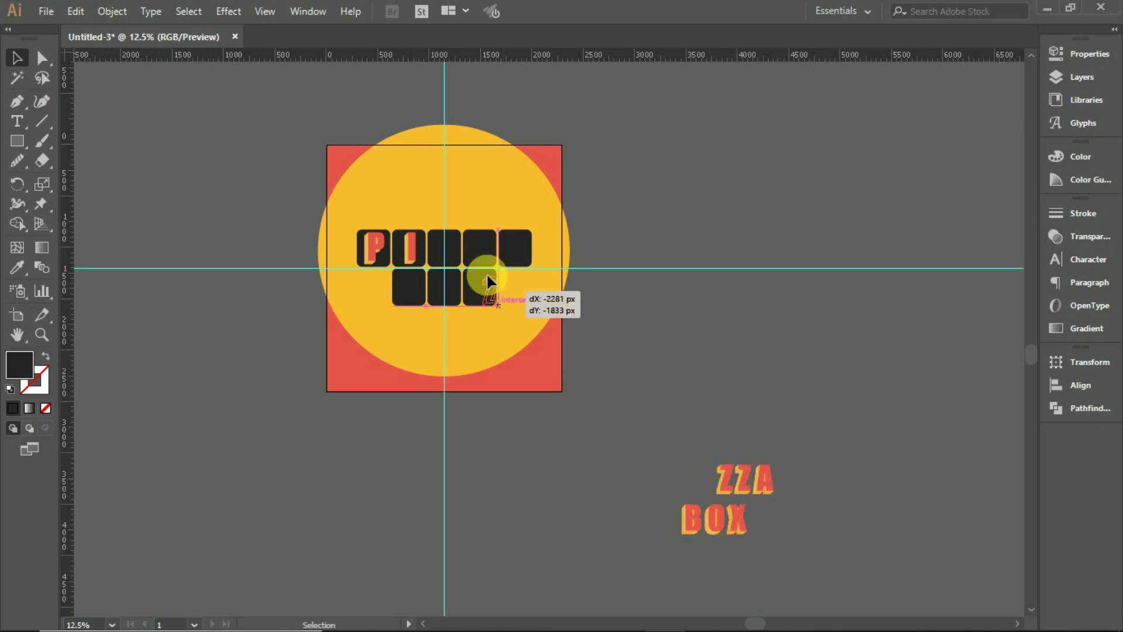
pyautogui.moveTo(742, 480)
pyautogui.mouseDown()
pyautogui.moveTo(480, 249)
pyautogui.moveTo(515, 249)
pyautogui.mouseUp()
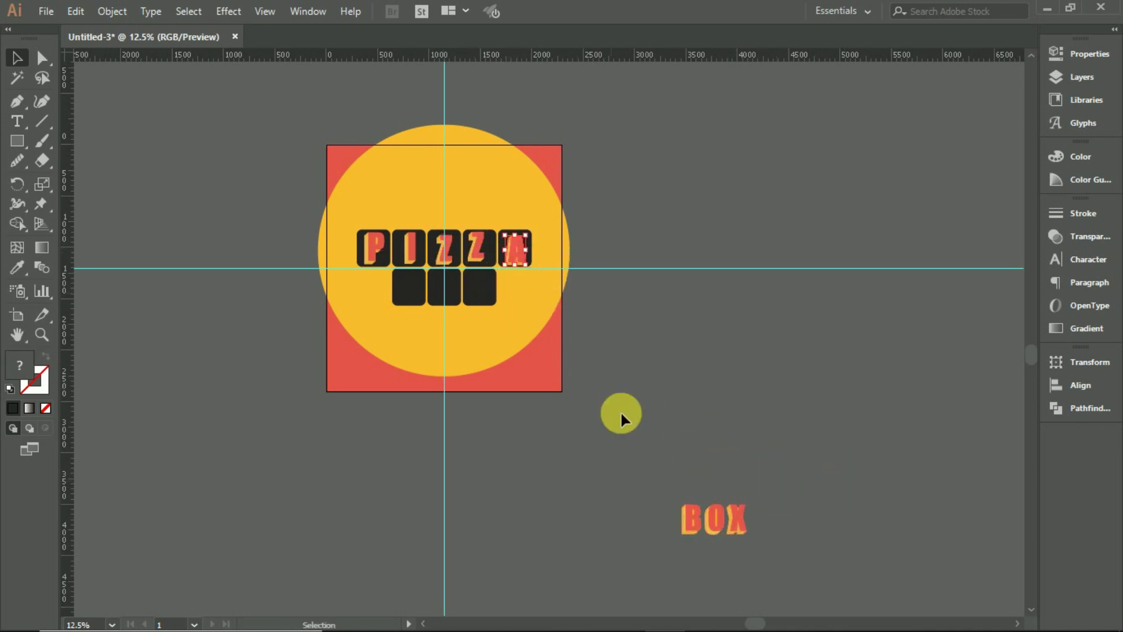
pyautogui.moveTo(505, 351); pyautogui.dragTo(503, 350)
pyautogui.moveTo(711, 518); pyautogui.dragTo(514, 316)
pyautogui.moveTo(699, 489); pyautogui.dragTo(483, 279)
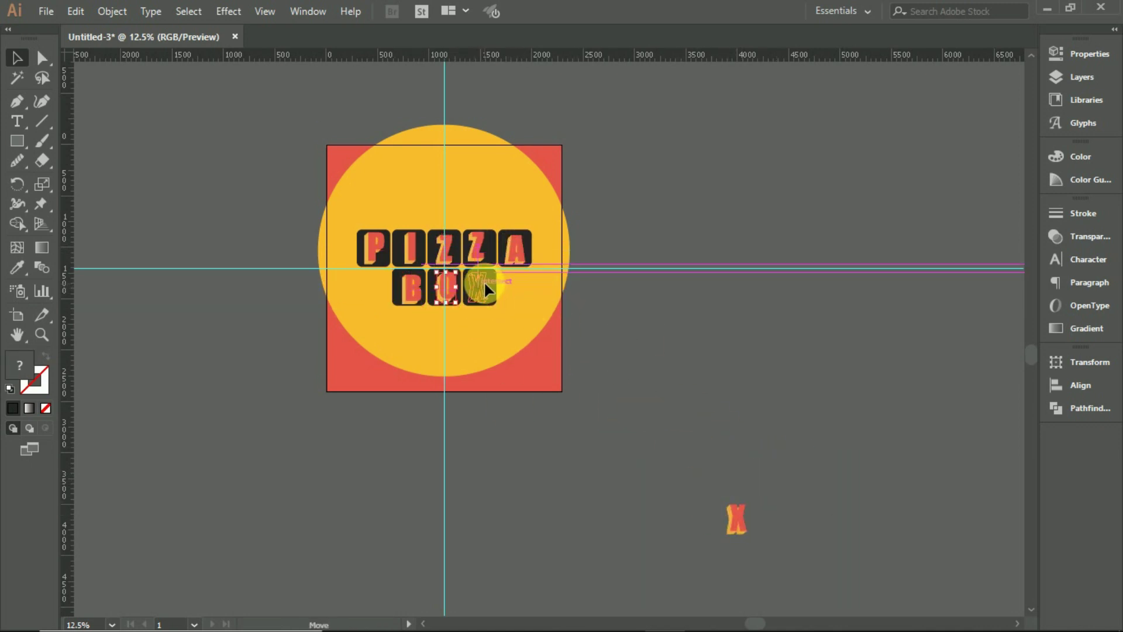
pyautogui.hotkey('ctrl', '0')
pyautogui.hotkey('ctrl', '0')
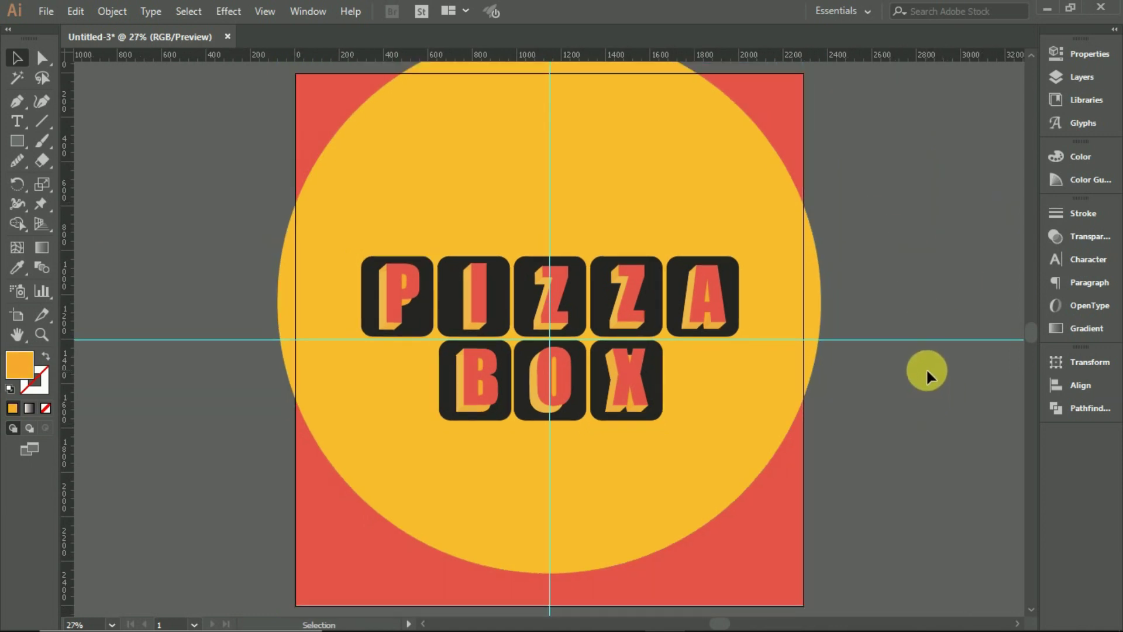
pyautogui.hotkey('ctrl', '-')
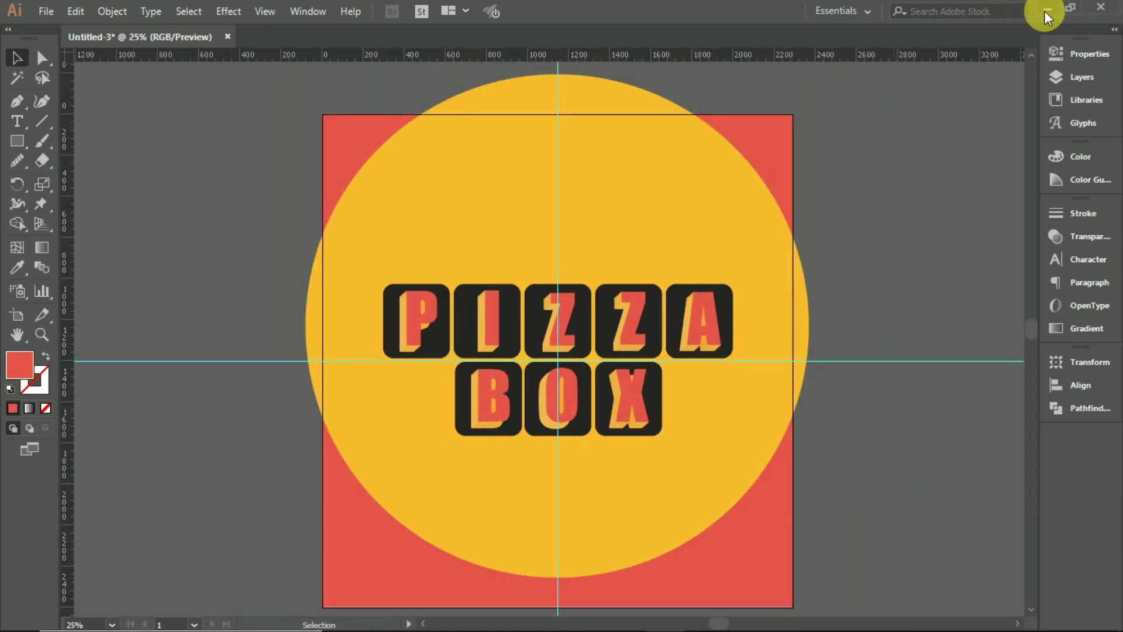
# Step: Drag the pizza photo from the desktop onto the artboard, scale it down, and move it above PIZZA
pyautogui.click(1044, 10)
pyautogui.moveTo(105, 112)
pyautogui.mouseDown()
pyautogui.moveTo(570, 426)
pyautogui.moveTo(561, 410)
pyautogui.mouseUp()
pyautogui.moveTo(756, 534); pyautogui.dragTo(713, 506)
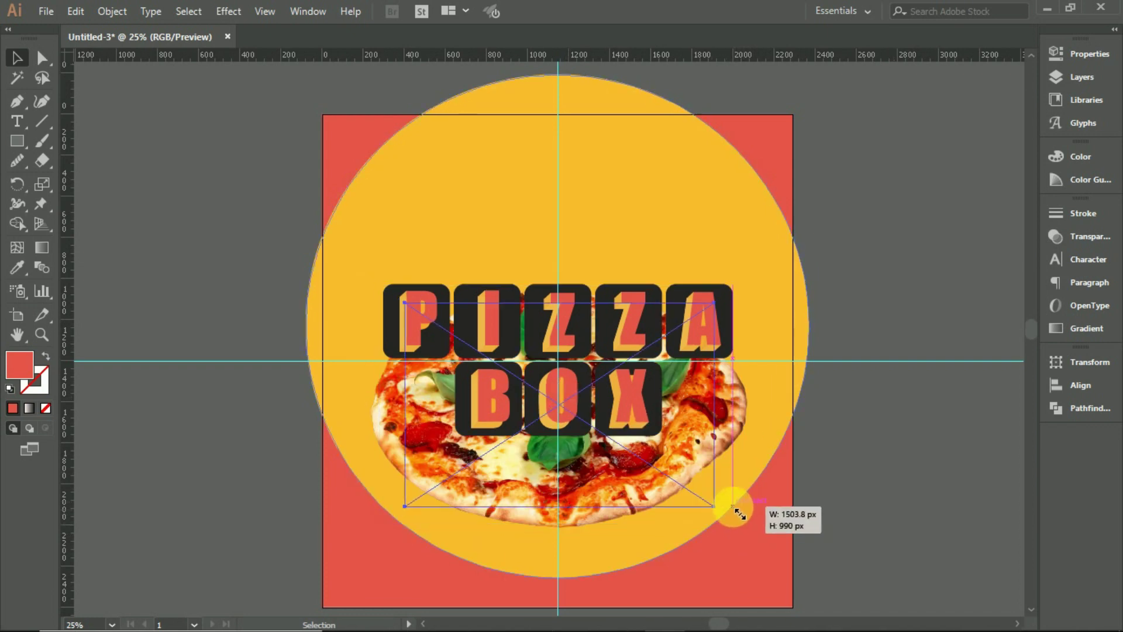
pyautogui.moveTo(638, 461); pyautogui.dragTo(642, 370)
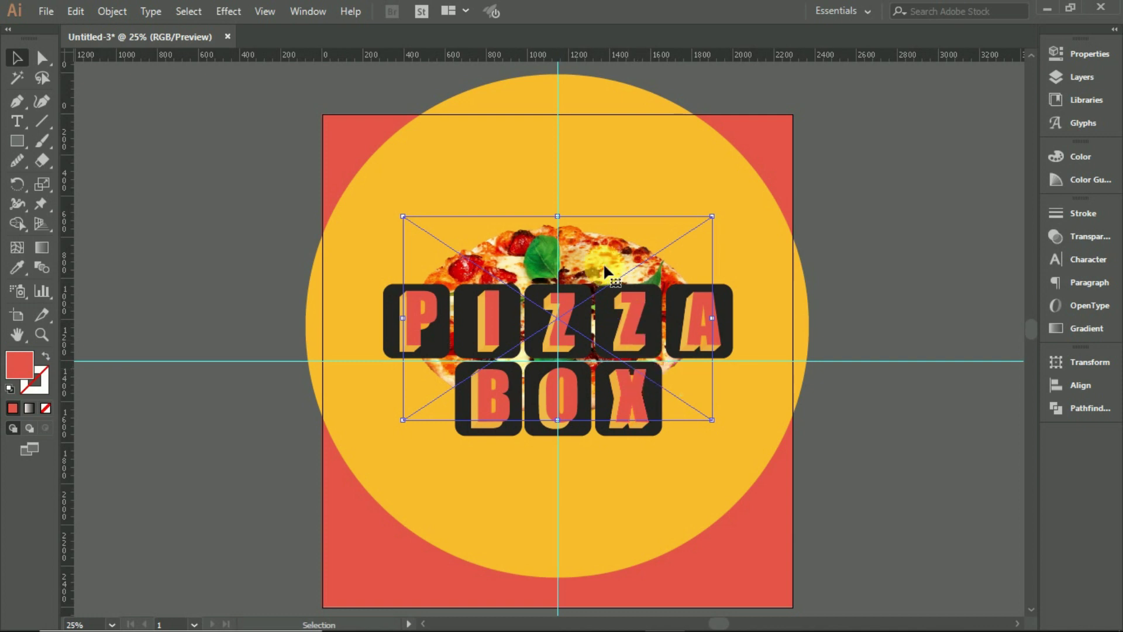
pyautogui.moveTo(603, 262); pyautogui.dragTo(588, 170)
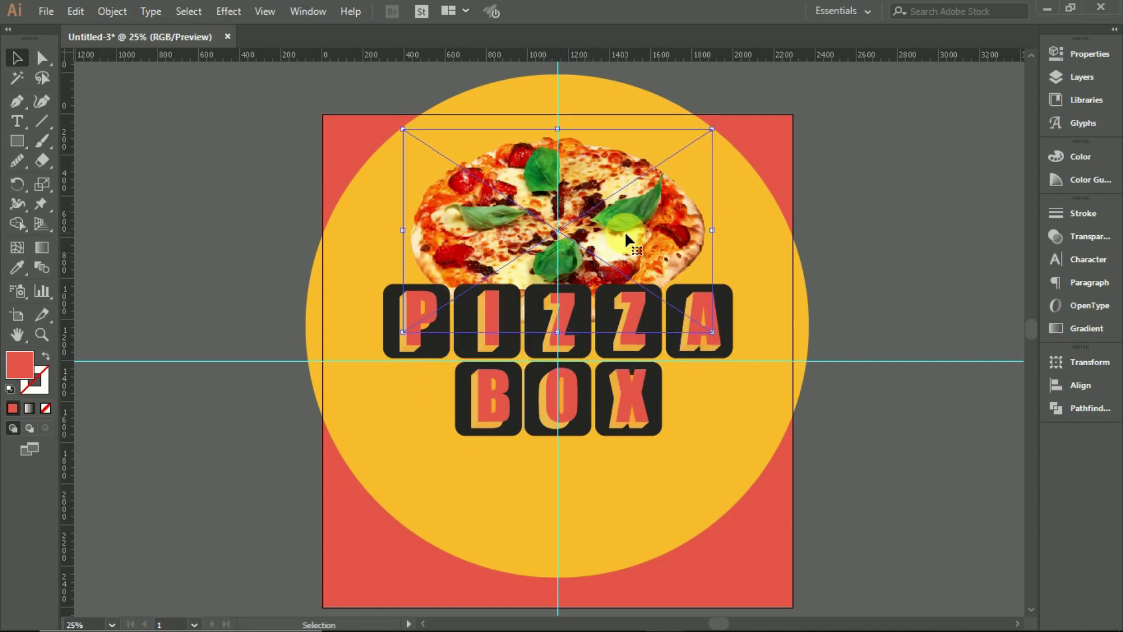
# Step: Shrink the pizza photo further and nudge it higher above the lettering
pyautogui.moveTo(712, 332); pyautogui.dragTo(680, 309)
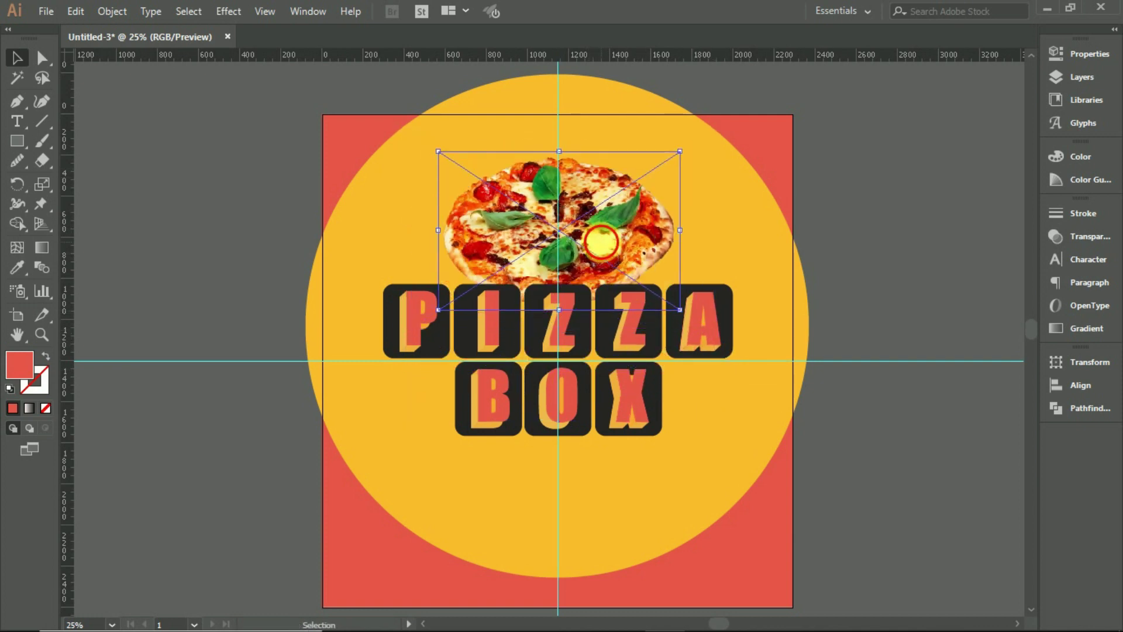
pyautogui.moveTo(601, 242); pyautogui.dragTo(599, 215)
pyautogui.moveTo(672, 286); pyautogui.dragTo(667, 278)
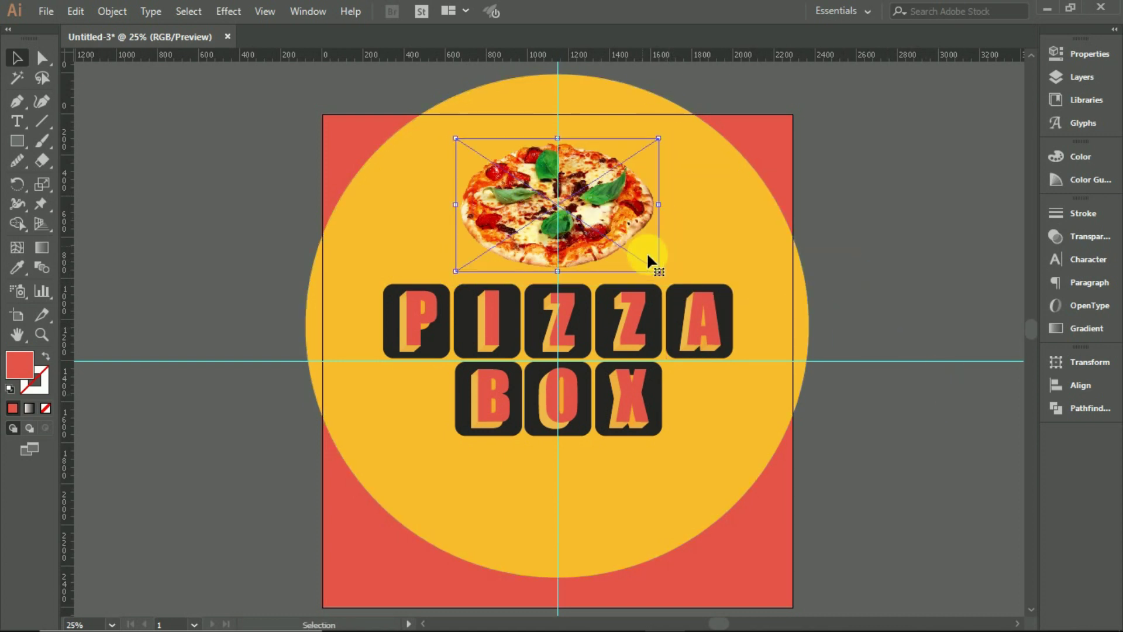
pyautogui.hotkey('shift', 'Up')
pyautogui.hotkey('shift', 'Up')
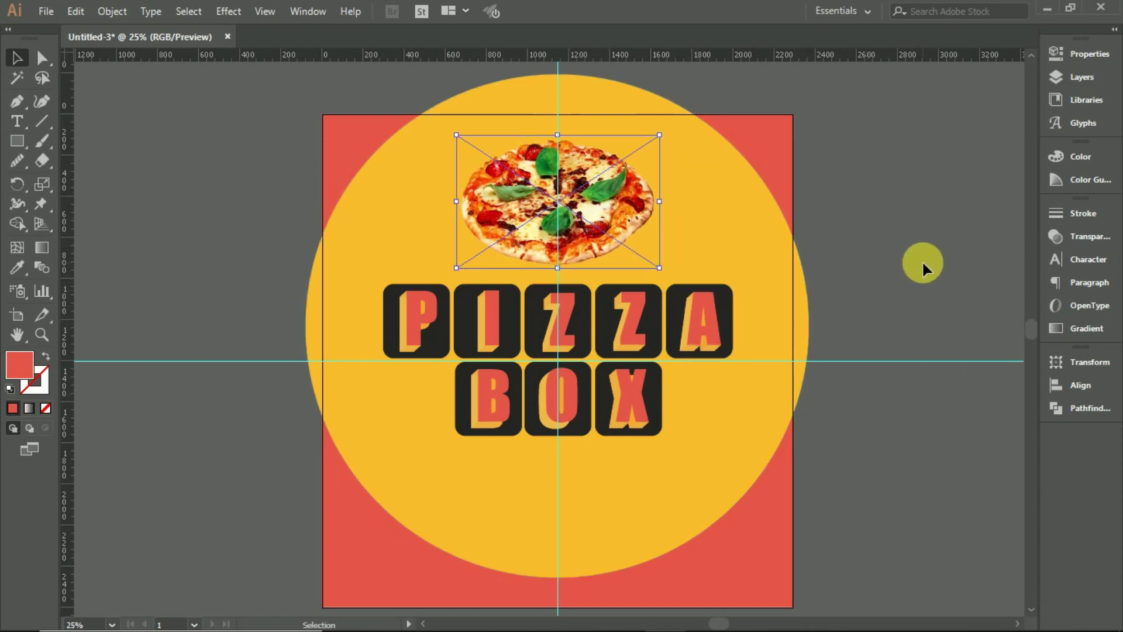
pyautogui.click(923, 265)
pyautogui.scroll(-1, 923, 264)
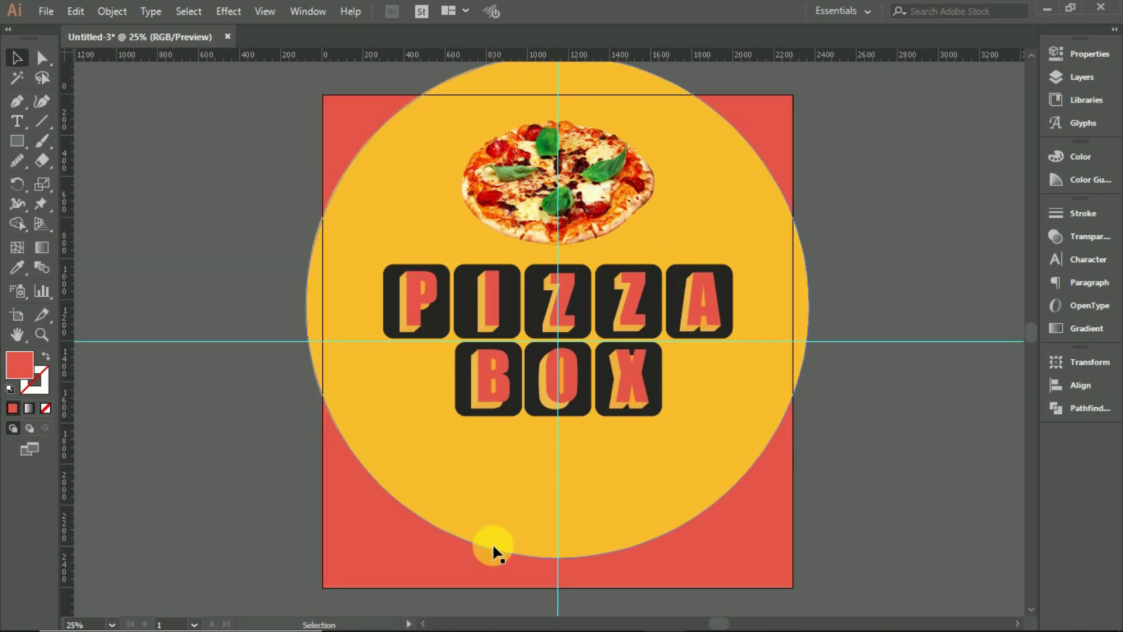
# Step: Type the tagline 'FRESHLY MADE FOR YOU' as a new text line
pyautogui.press('t')
pyautogui.click(468, 494)
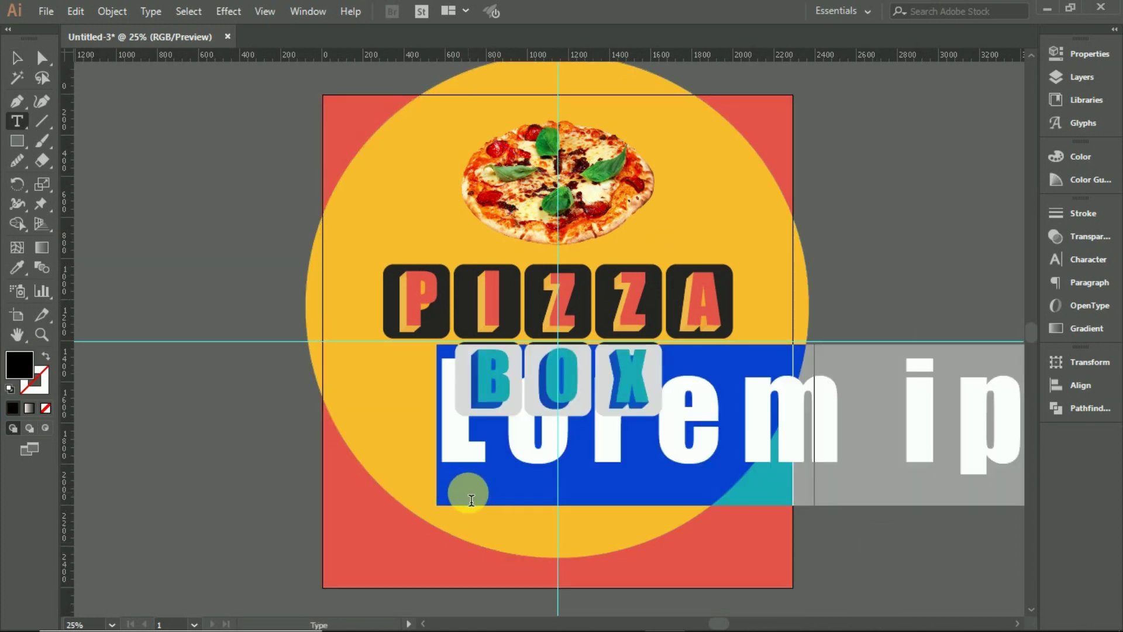
pyautogui.press('BackSpace')
pyautogui.write('FRESHL')
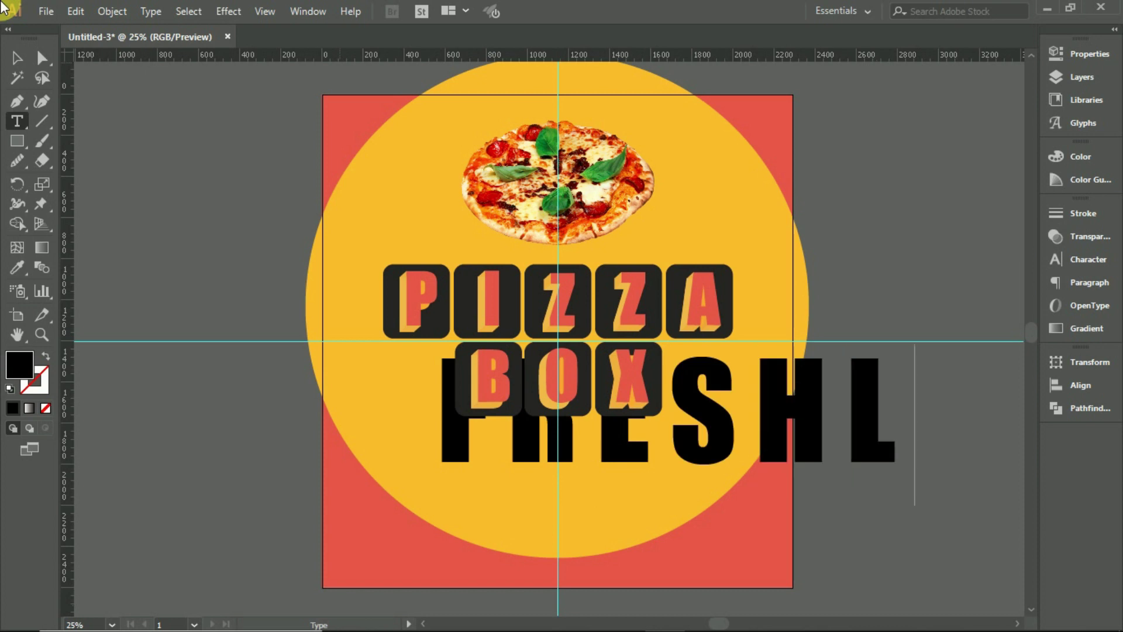
pyautogui.write('Y MADE FOR')
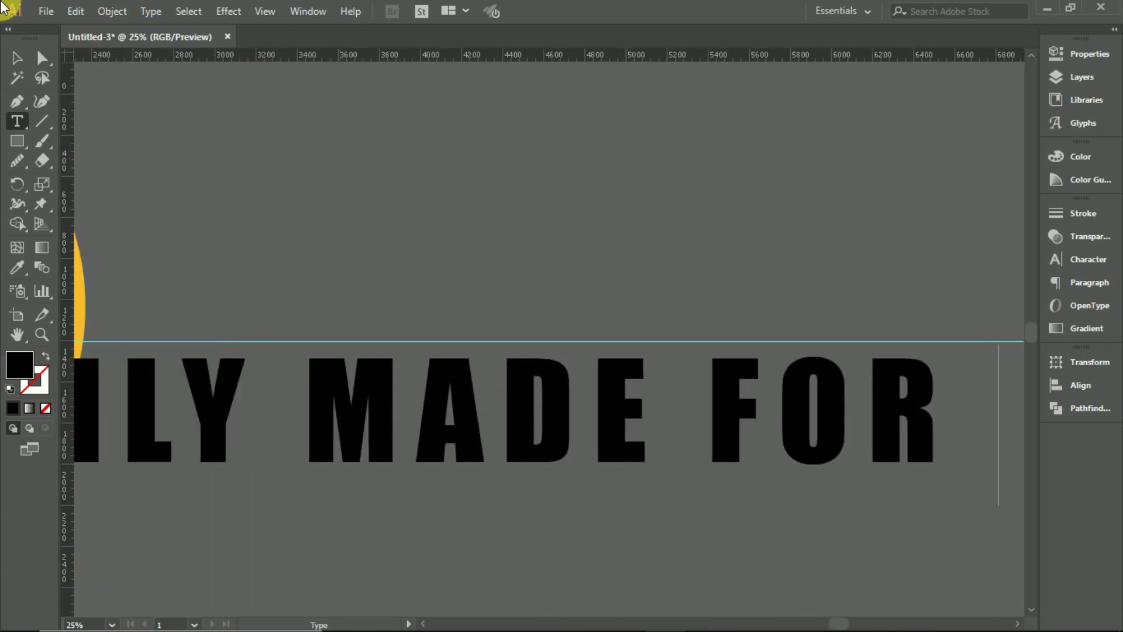
pyautogui.write(' YOU')
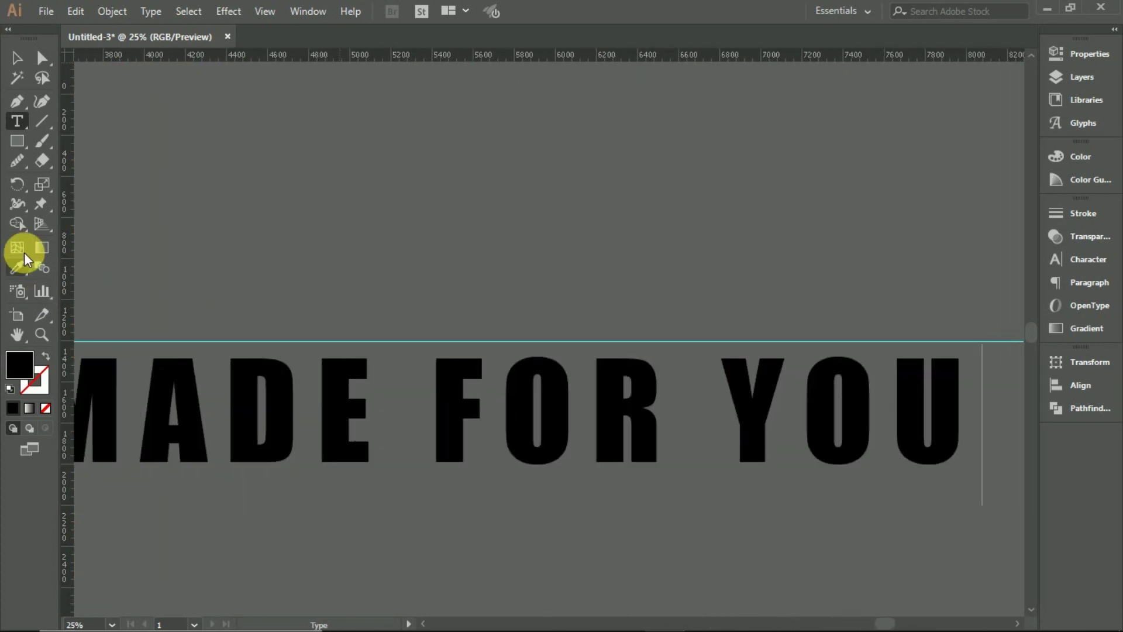
# Step: Shrink the tagline to a small size and place it beneath BOX
pyautogui.moveTo(888, 465)
pyautogui.mouseDown()
pyautogui.moveTo(459, 449)
pyautogui.moveTo(390, 504)
pyautogui.mouseUp()
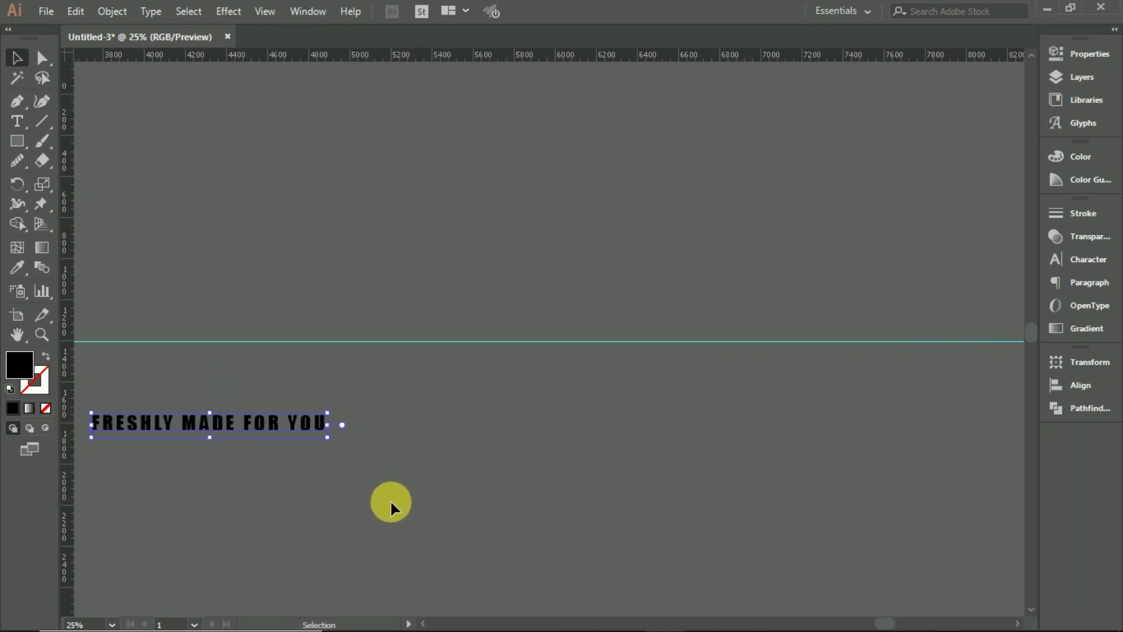
pyautogui.hotkey('ctrl', '0')
pyautogui.scroll(-2, 676, 545)
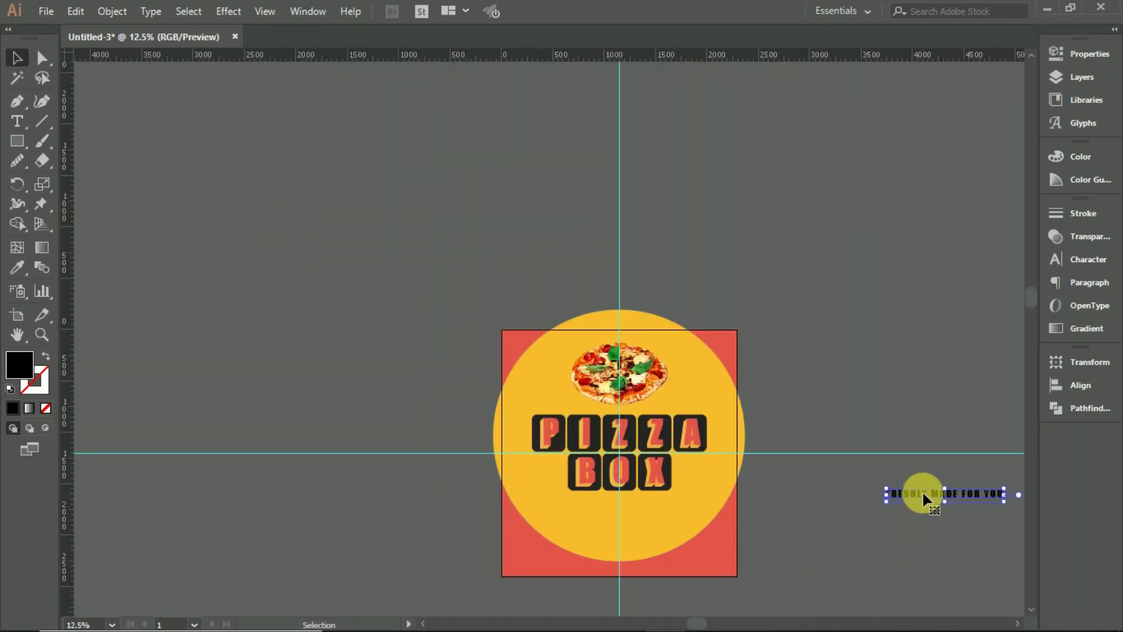
pyautogui.moveTo(598, 512); pyautogui.dragTo(597, 511)
pyautogui.hotkey('ctrl', '0')
# Step: Set the tagline's tracking to 0 and its font to Helvetica
pyautogui.click(1088, 259)
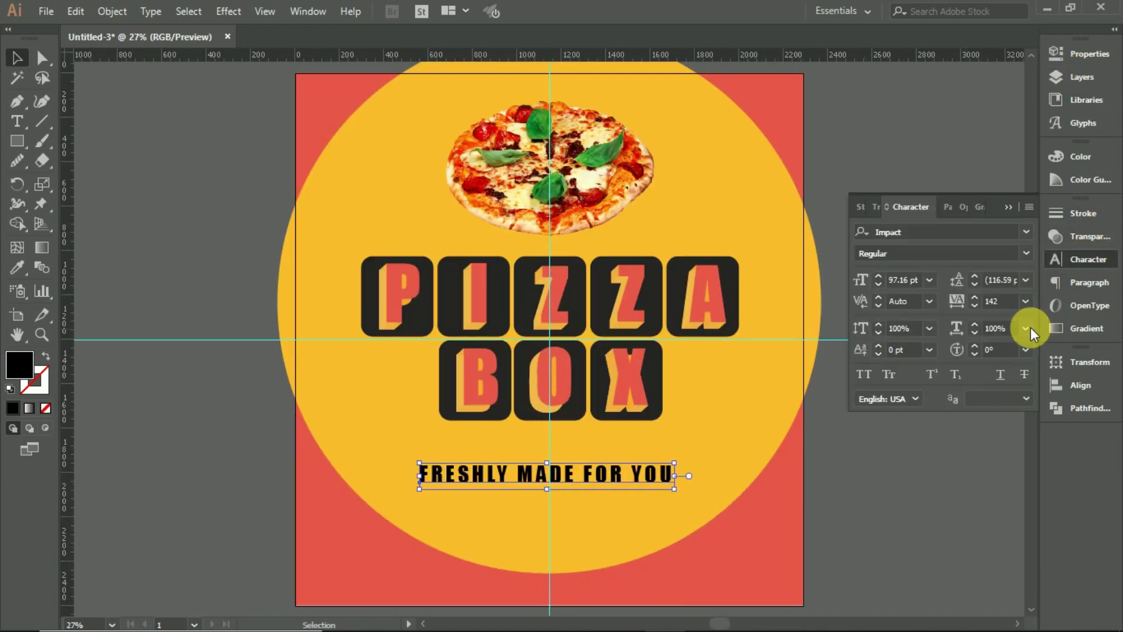
pyautogui.write('0')
pyautogui.press('Return')
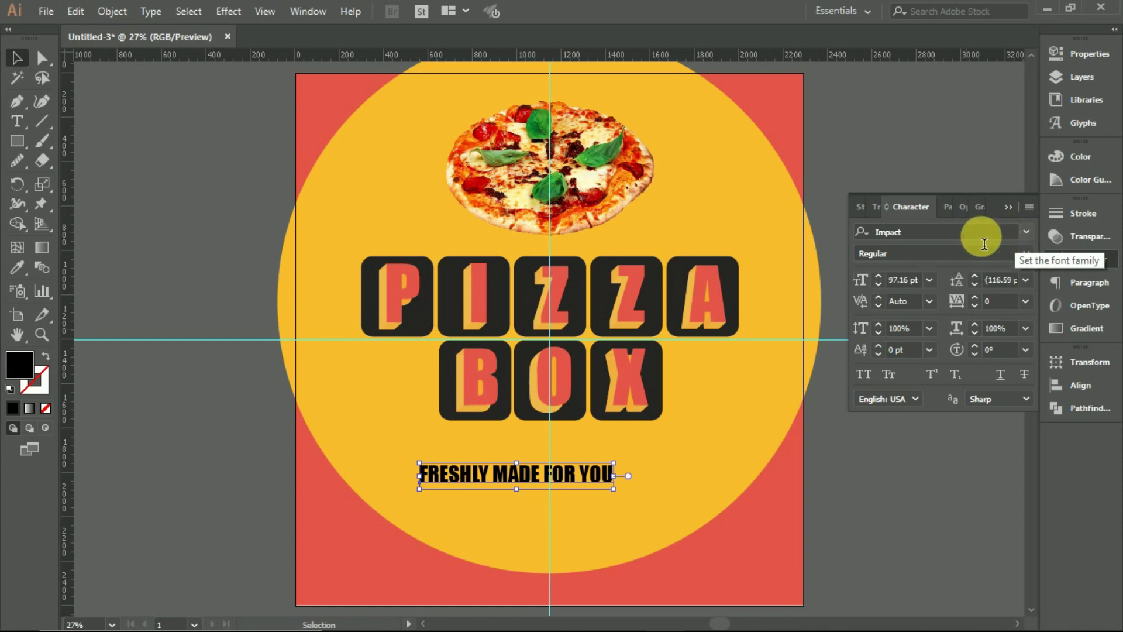
pyautogui.click(964, 232)
pyautogui.write('HEL')
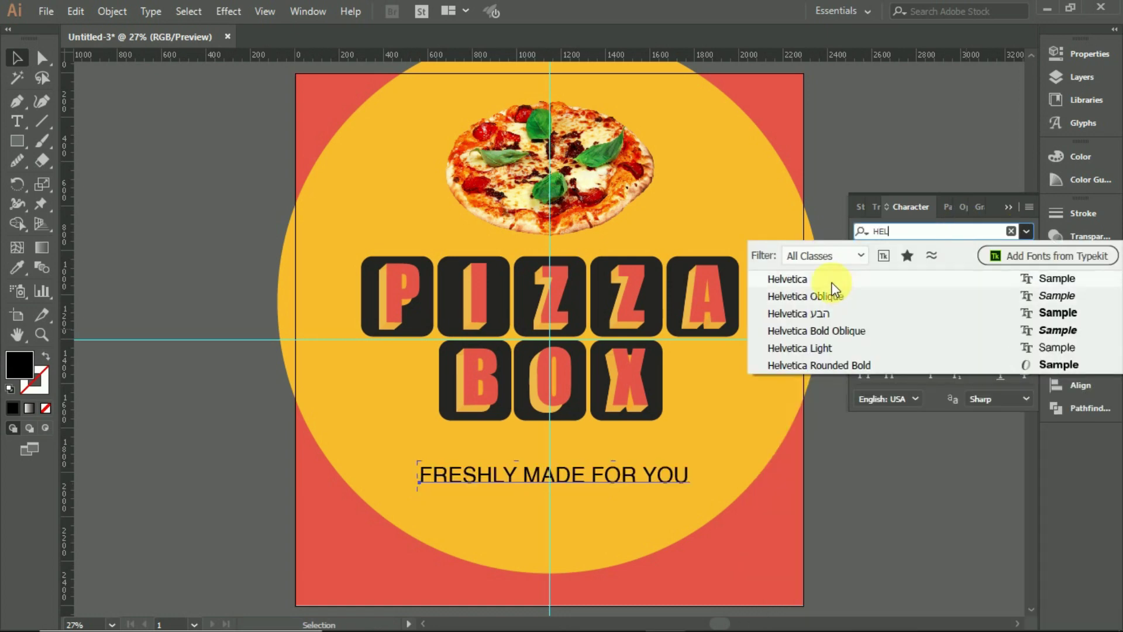
pyautogui.click(832, 283)
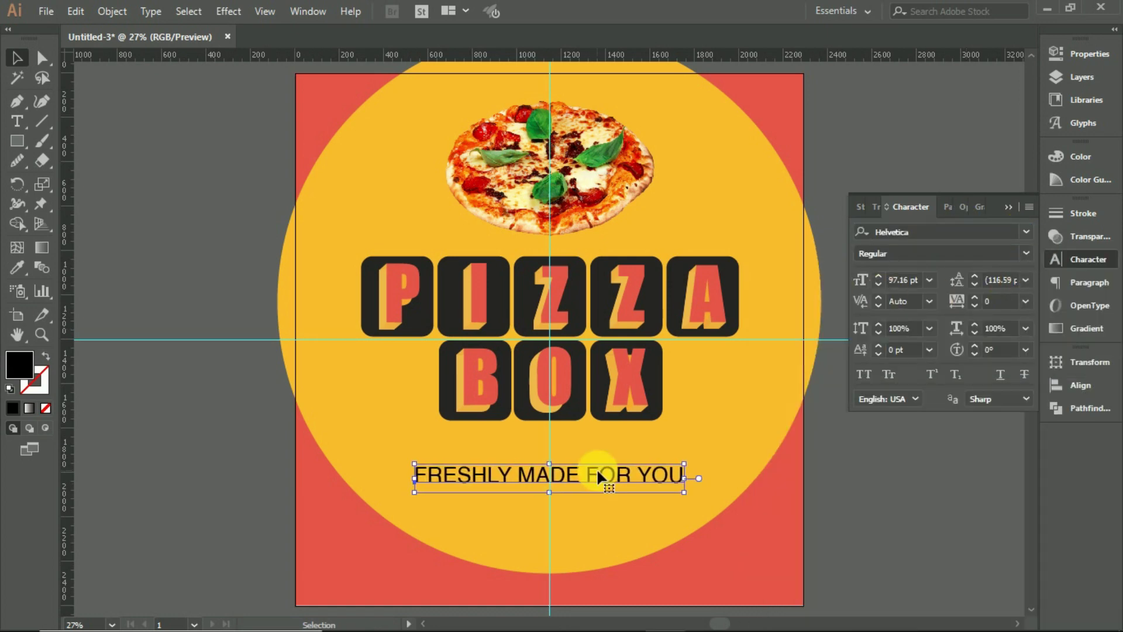
pyautogui.click(1008, 207)
# Step: Nudge the tagline left and down so it sits centred beneath BOX
pyautogui.keyDown('alt'); pyautogui.scroll(-2, 780, 476); pyautogui.keyUp('alt')
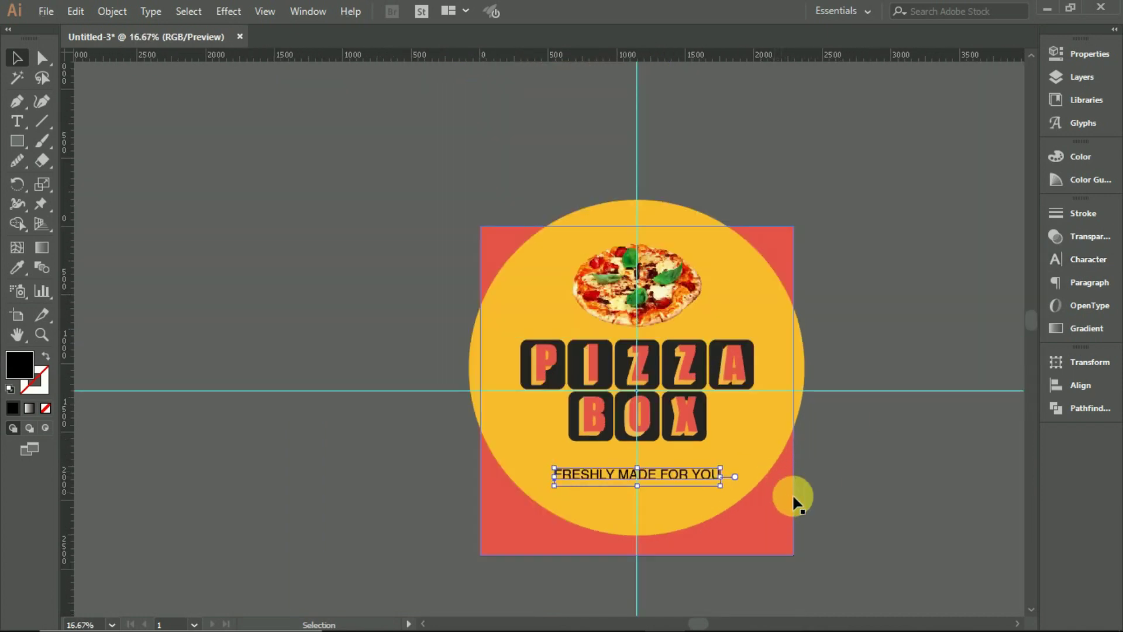
pyautogui.click(897, 516)
pyautogui.keyDown('alt'); pyautogui.scroll(2, 766, 467); pyautogui.keyUp('alt')
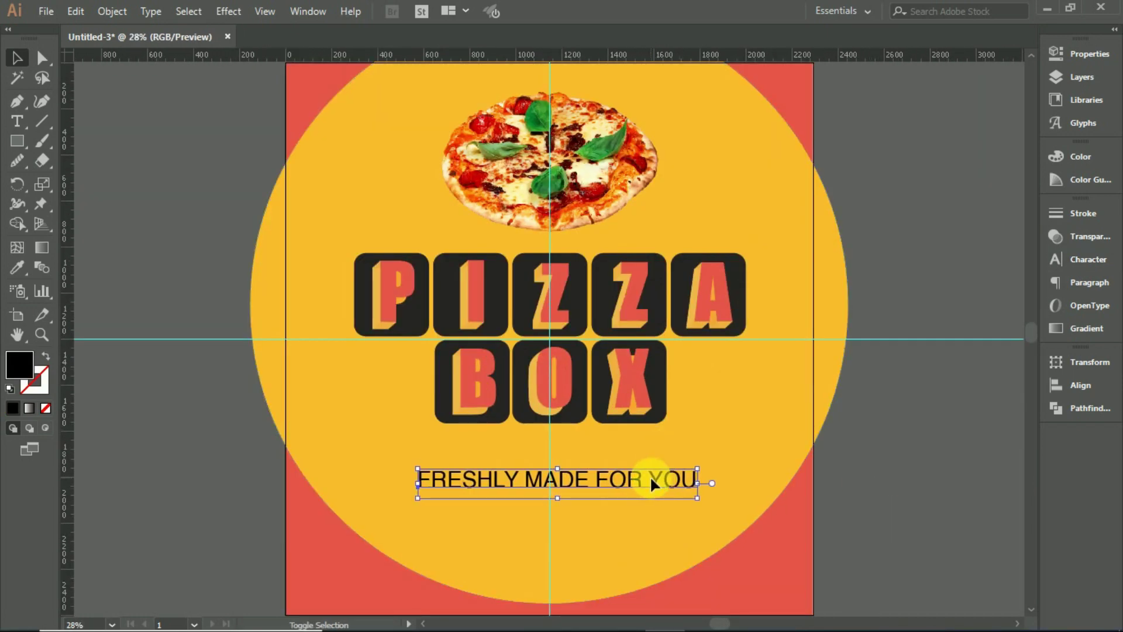
pyautogui.moveTo(650, 477); pyautogui.dragTo(663, 473)
pyautogui.press('Left')
pyautogui.press('Left')
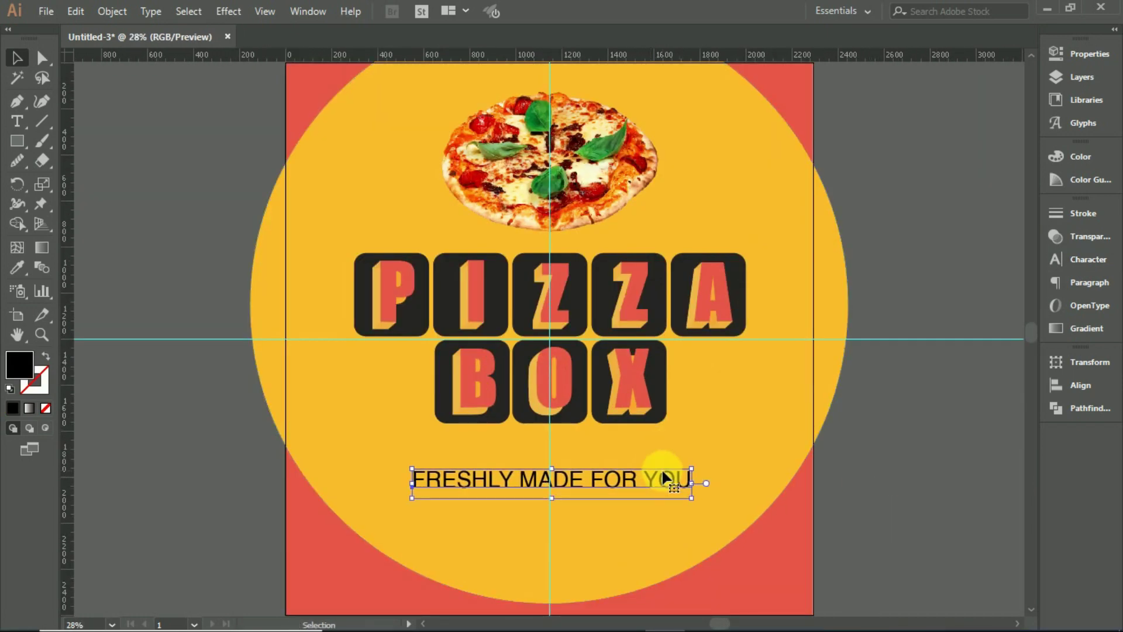
pyautogui.press('Left')
pyautogui.press('Left')
pyautogui.press('Down')
pyautogui.press('Down')
pyautogui.press('Down')
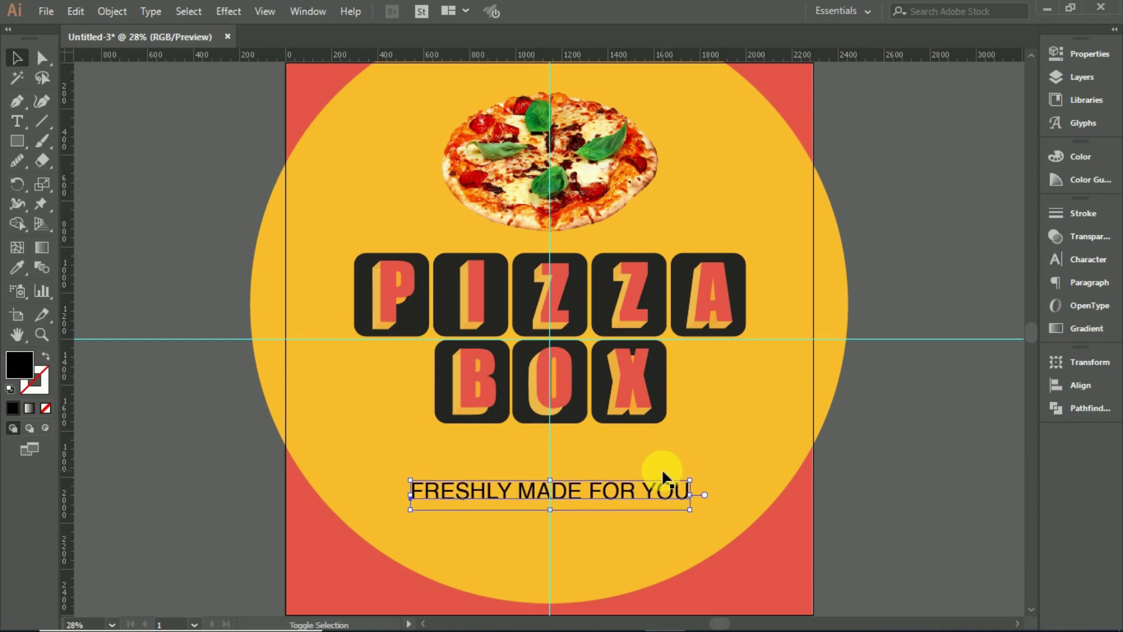
pyautogui.press('Down')
pyautogui.press('Down')
pyautogui.press('Down')
pyautogui.press('Down')
pyautogui.press('Down')
pyautogui.press('Down')
pyautogui.press('Down')
pyautogui.press('Down')
pyautogui.press('Down')
pyautogui.press('Down')
pyautogui.press('Down')
pyautogui.press('Down')
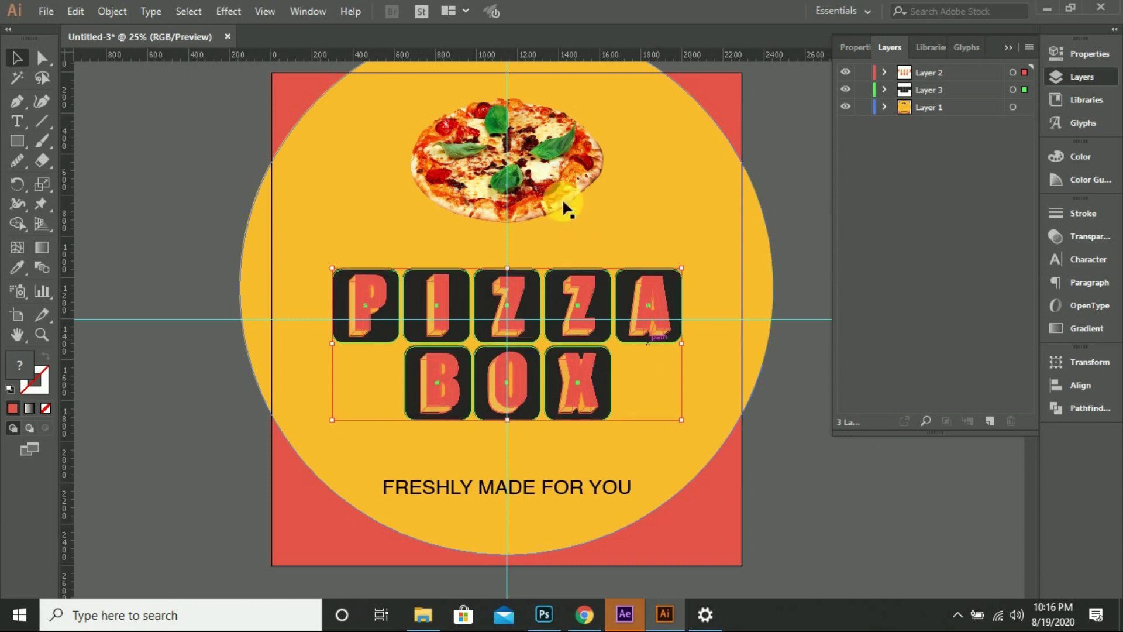
# Step: Enlarge the pizza photo and nudge it down slightly
pyautogui.click(562, 198)
pyautogui.moveTo(612, 233); pyautogui.dragTo(629, 240)
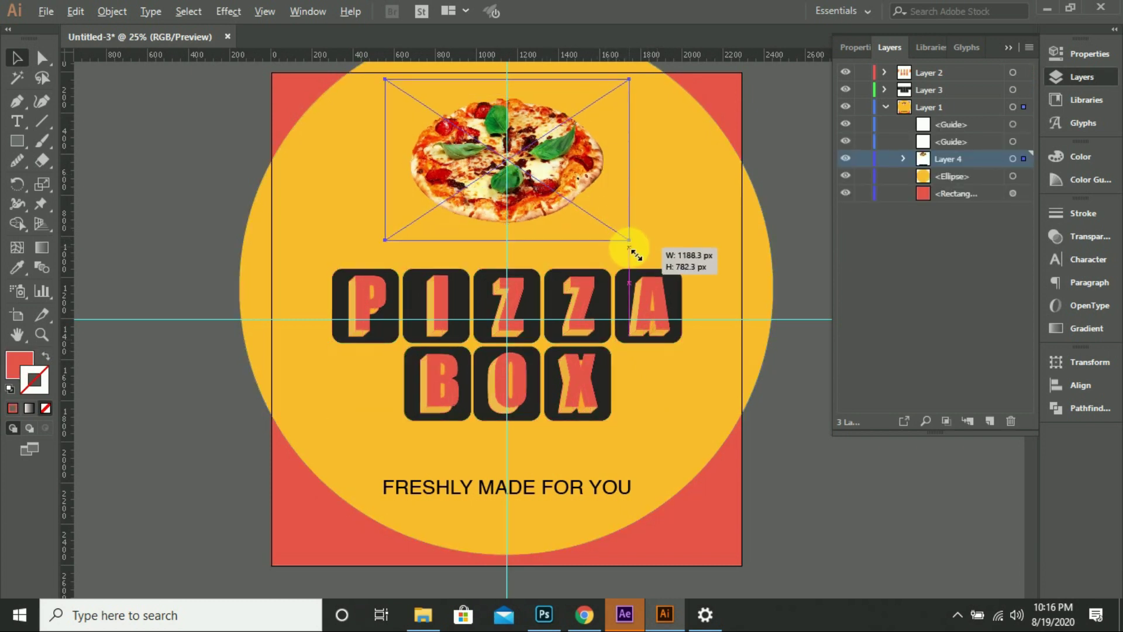
pyautogui.hotkey('shift', 'Down')
pyautogui.hotkey('shift', 'Down')
pyautogui.hotkey('shift', 'Down')
pyautogui.hotkey('shift', 'Down')
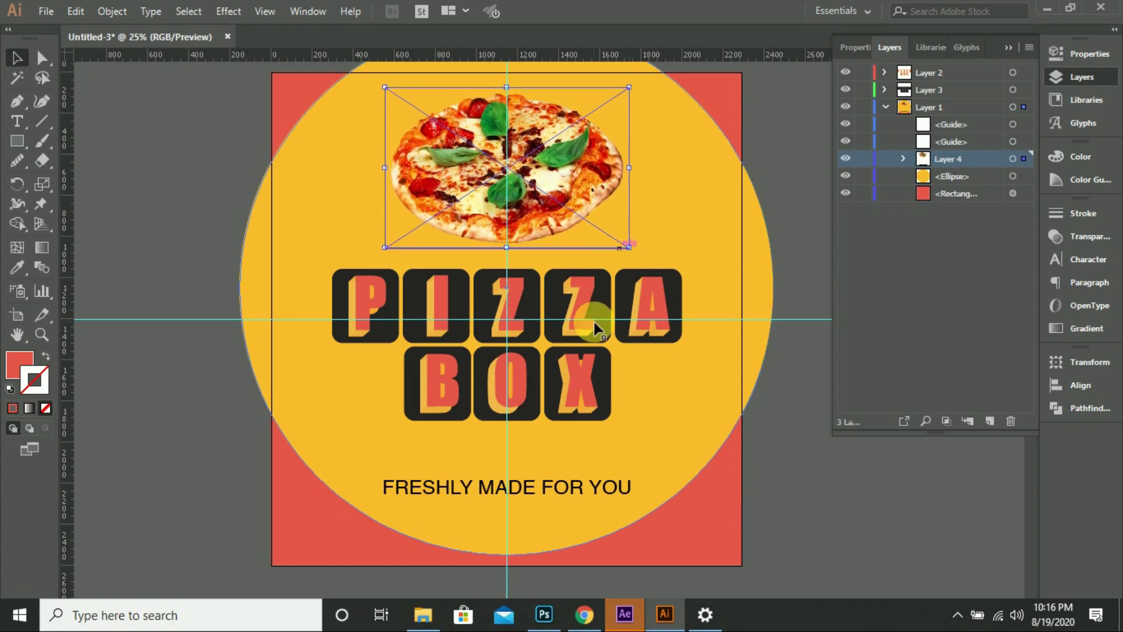
pyautogui.click(883, 109)
pyautogui.moveTo(929, 72); pyautogui.dragTo(935, 98)
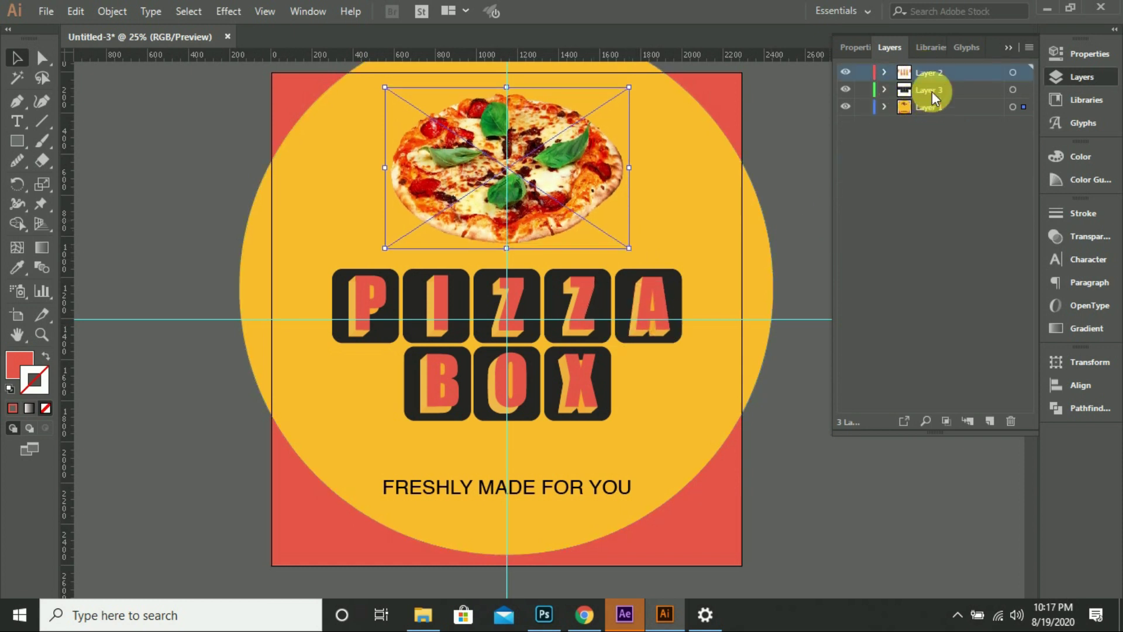
# Step: Select all the label artwork, nudge it down, and deselect
pyautogui.hotkey('ctrl', 't')
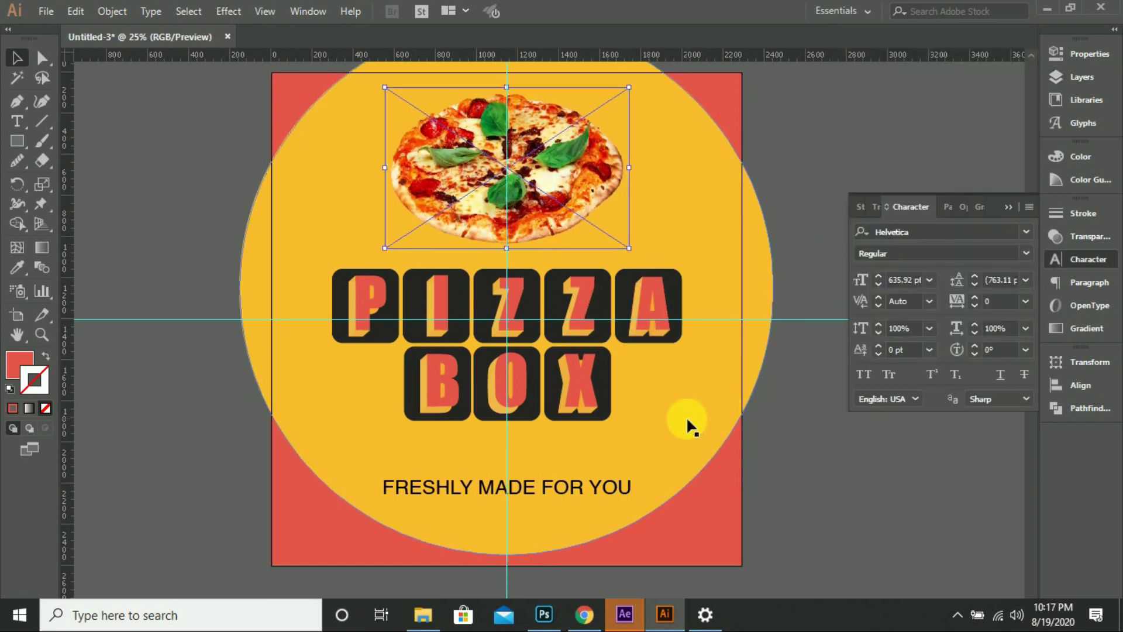
pyautogui.press('F7')
pyautogui.hotkey('ctrl', 'a')
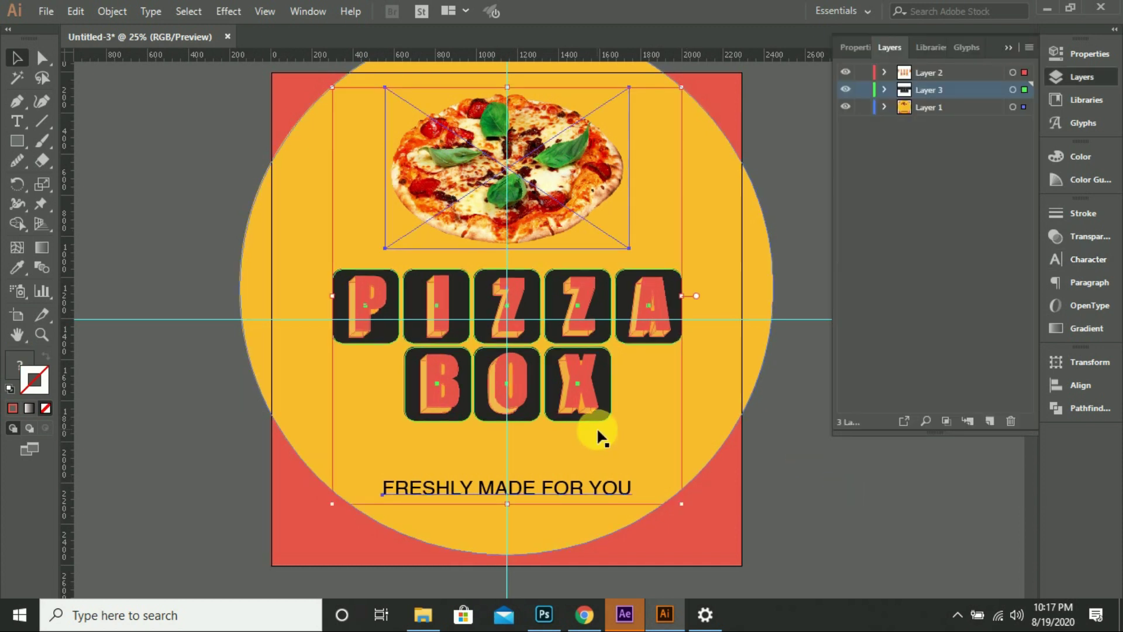
pyautogui.hotkey('shift', 'Down')
pyautogui.hotkey('shift', 'Down')
pyautogui.hotkey('shift', 'Down')
pyautogui.hotkey('shift', 'Down')
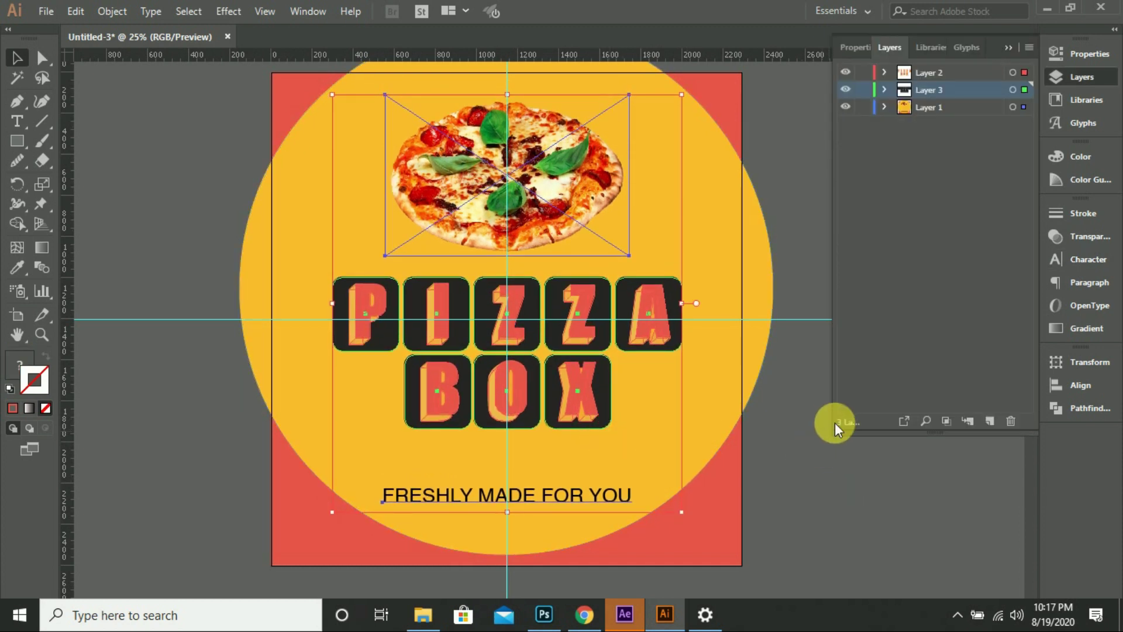
pyautogui.click(1005, 51)
pyautogui.click(935, 341)
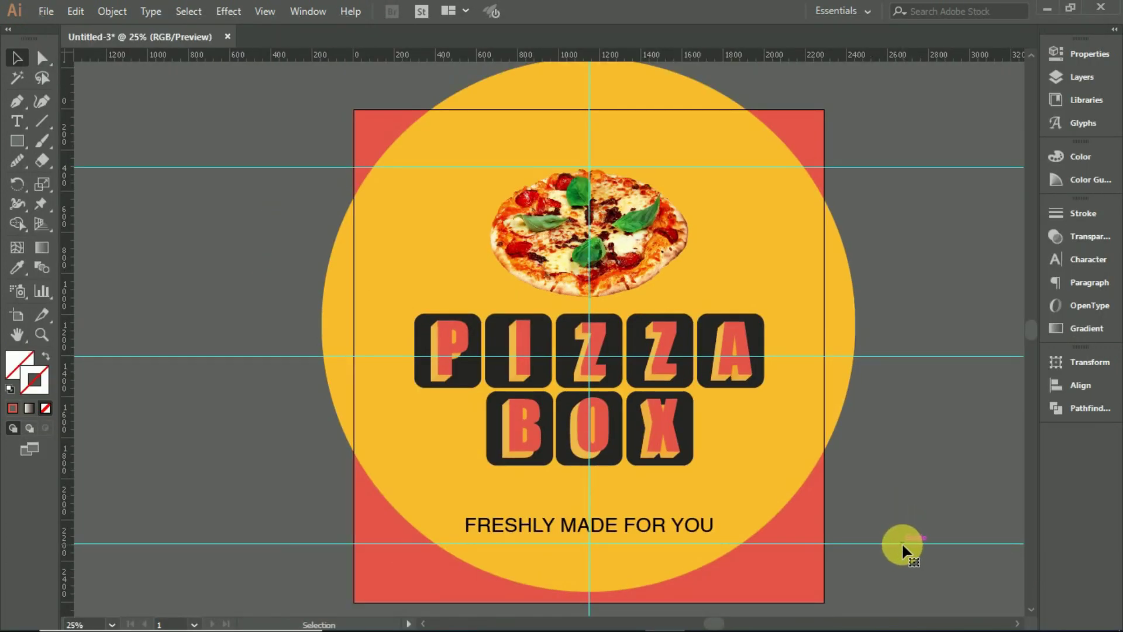
# Step: Delete the three horizontal guides from the artboard
pyautogui.click(903, 543)
pyautogui.press('Delete')
pyautogui.click(914, 356)
pyautogui.press('Delete')
pyautogui.click(852, 167)
pyautogui.press('Delete')
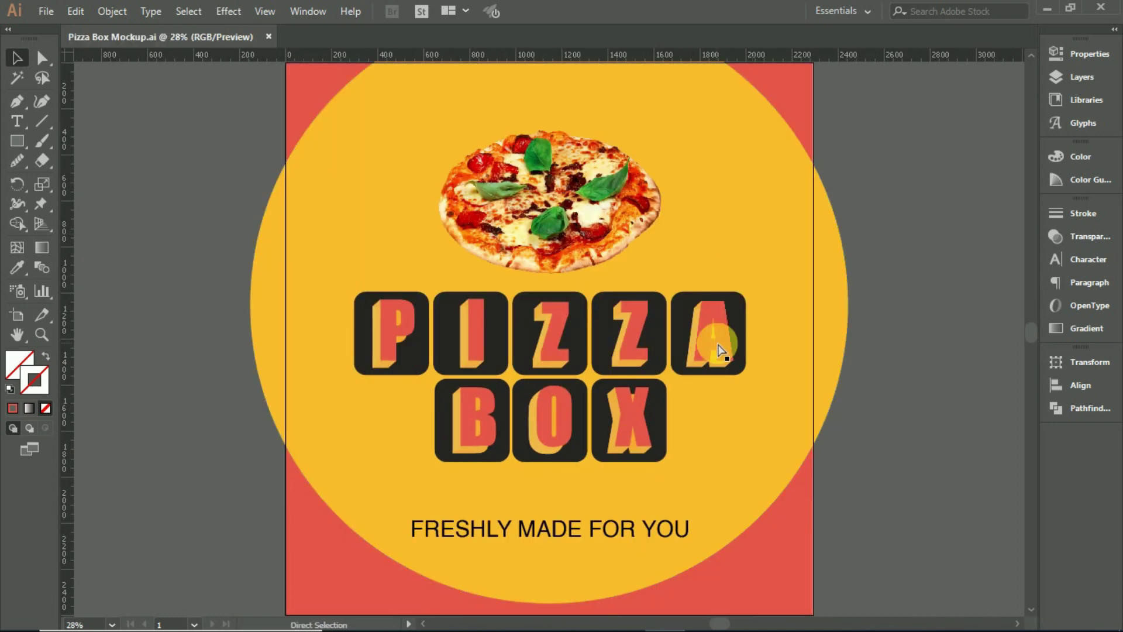
# Step: Export the label to the Desktop as a PNG-24 named Pizza-Box-Mockup
pyautogui.hotkey('ctrl', 'alt', 'shift', 's')
pyautogui.click(893, 545)
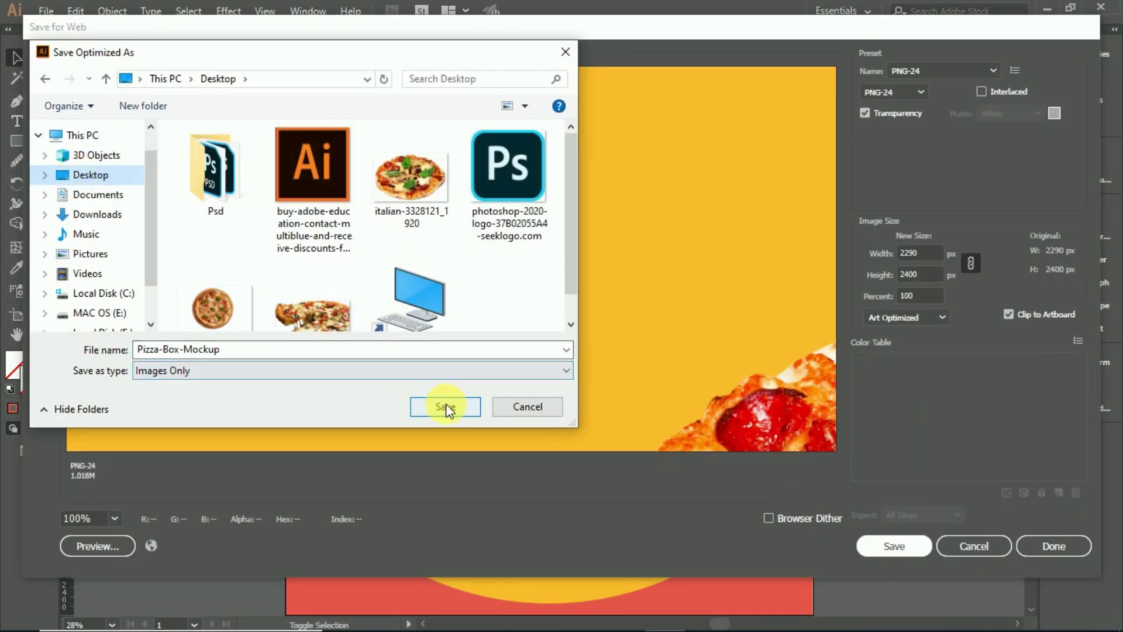
pyautogui.click(446, 406)
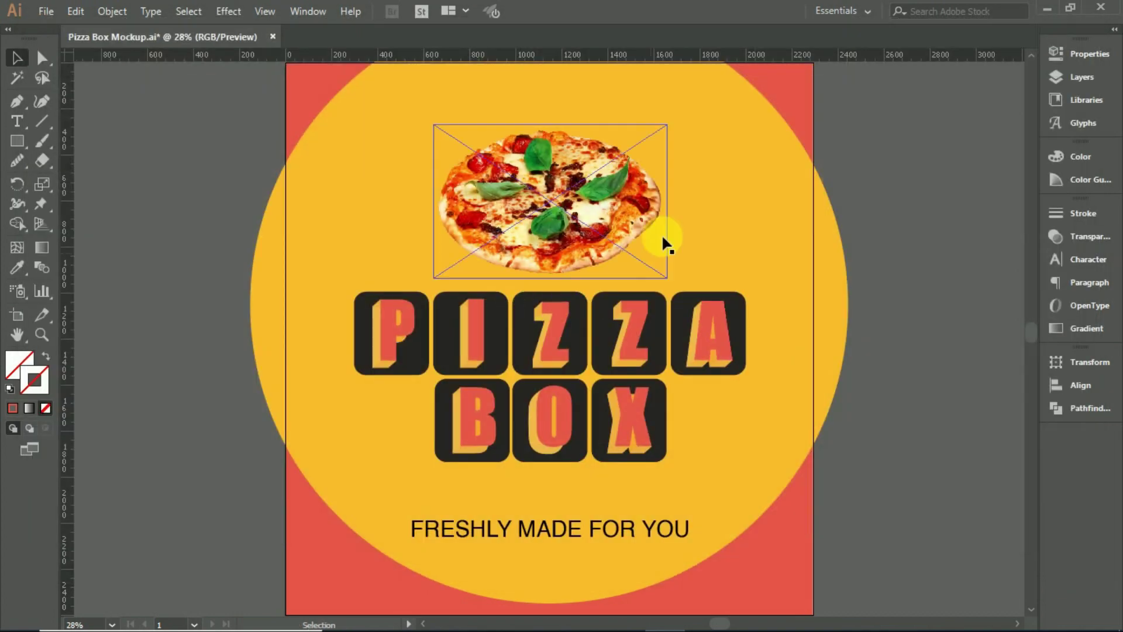
pyautogui.click(1047, 8)
# Step: Place the exported label in the mockup's design smart object, hide the old artwork, and save it
pyautogui.click(529, 615)
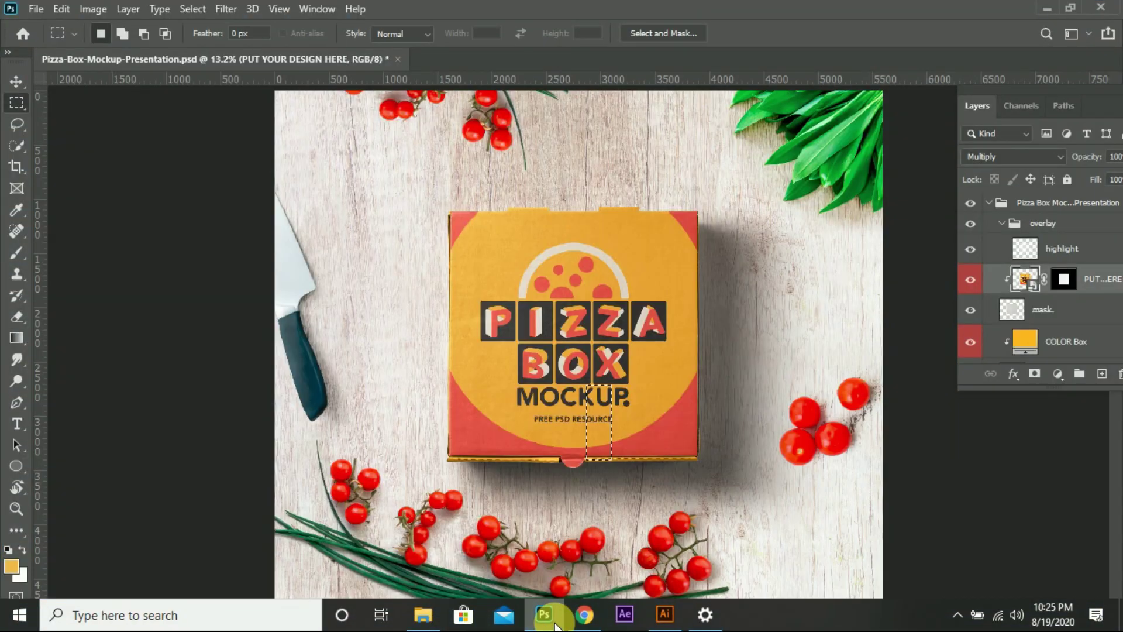
pyautogui.doubleClick(1025, 280)
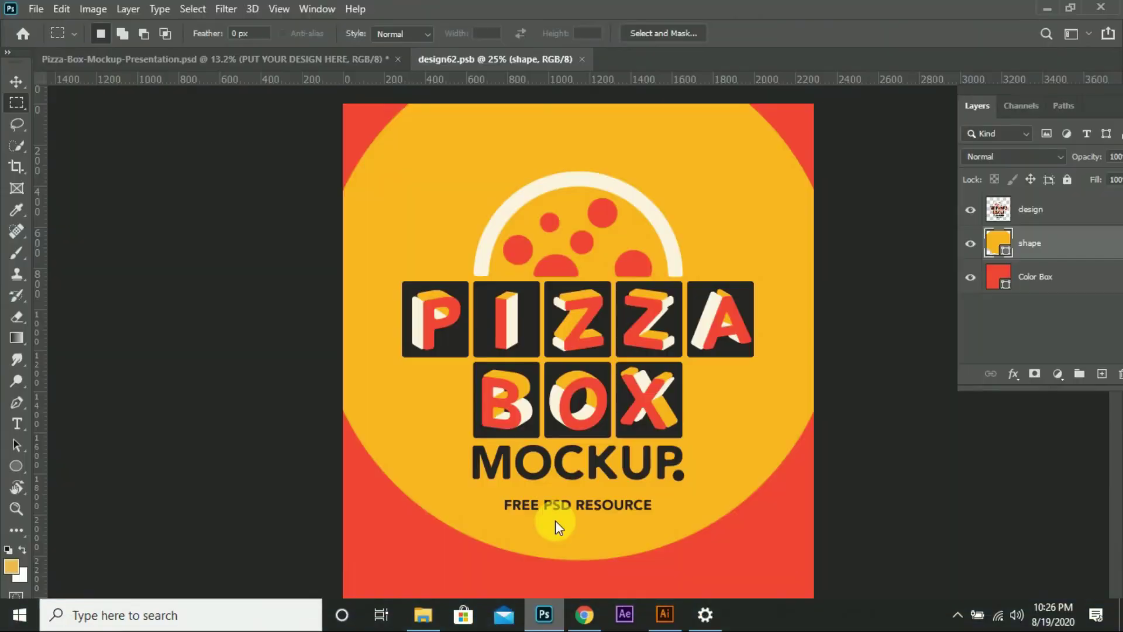
pyautogui.moveTo(110, 217); pyautogui.dragTo(556, 521)
pyautogui.press('Return')
pyautogui.click(971, 277)
pyautogui.hotkey('ctrl', 's')
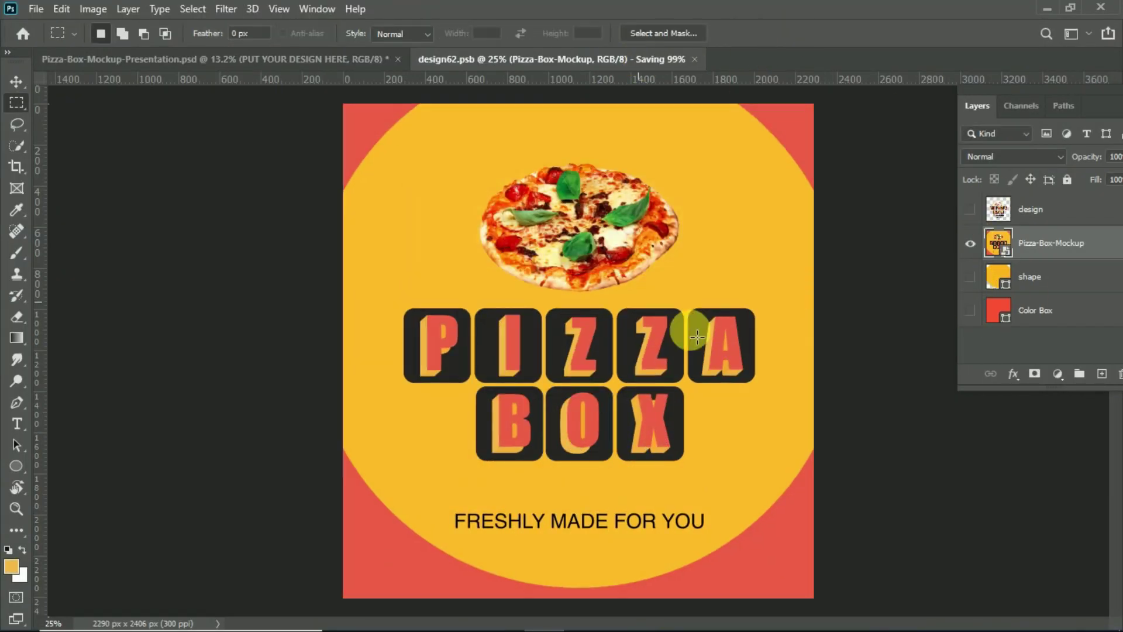
pyautogui.hotkey('ctrl', 'w')
# Step: Switch to the Move tool and scroll to inspect the updated pizza-box mockup
pyautogui.press('v')
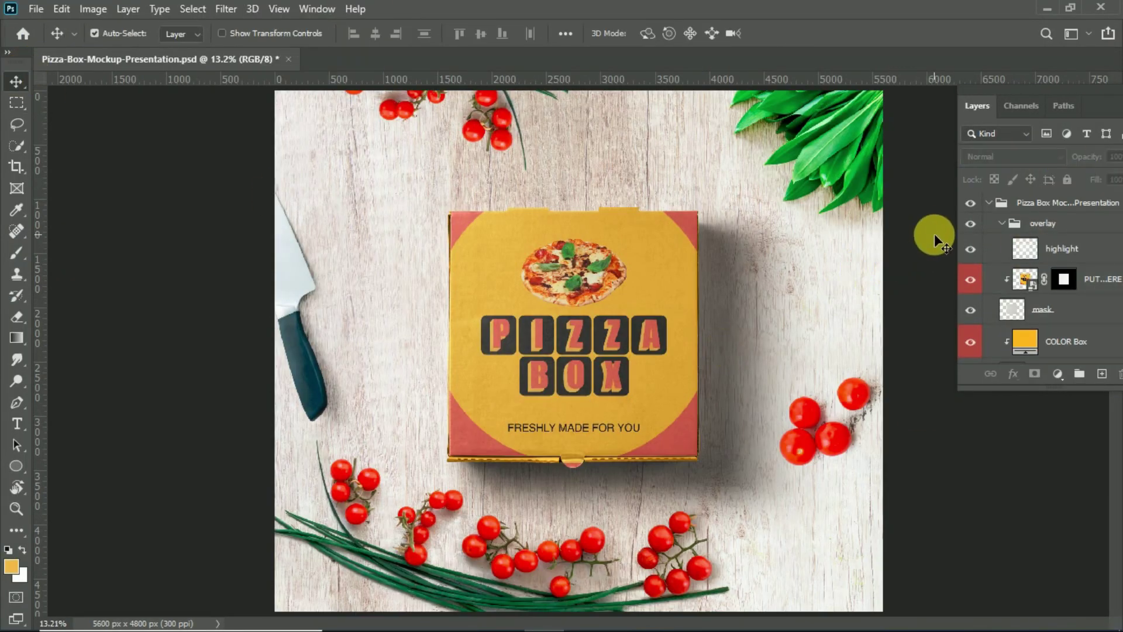
pyautogui.scroll(3, 599, 395)
pyautogui.scroll(1, 599, 394)
pyautogui.scroll(-2, 603, 393)
pyautogui.scroll(-2, 644, 374)
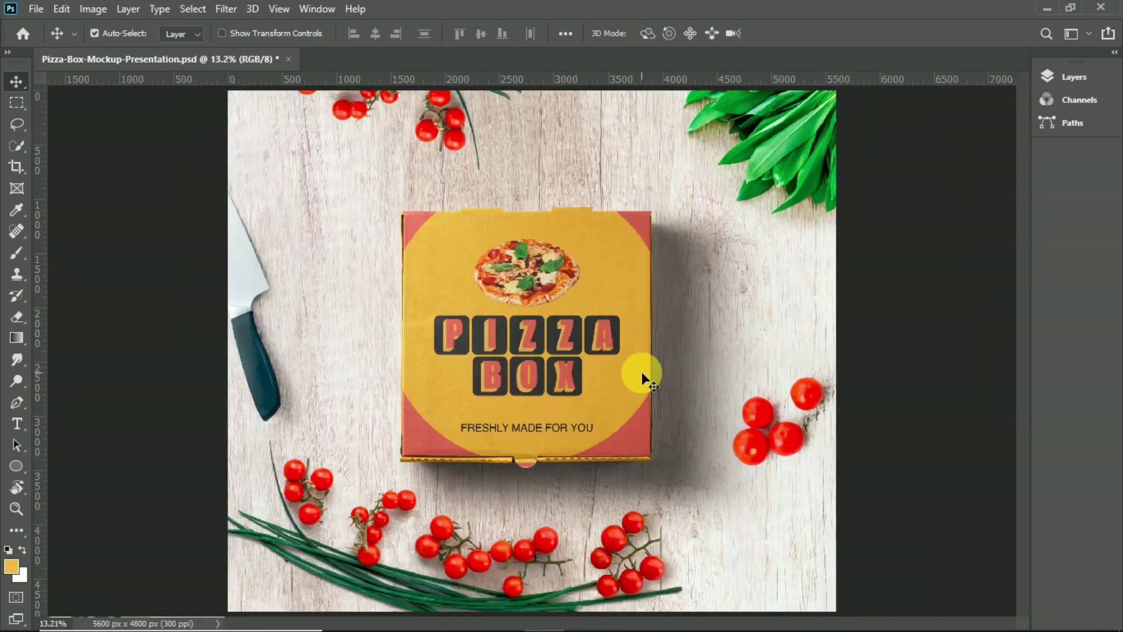